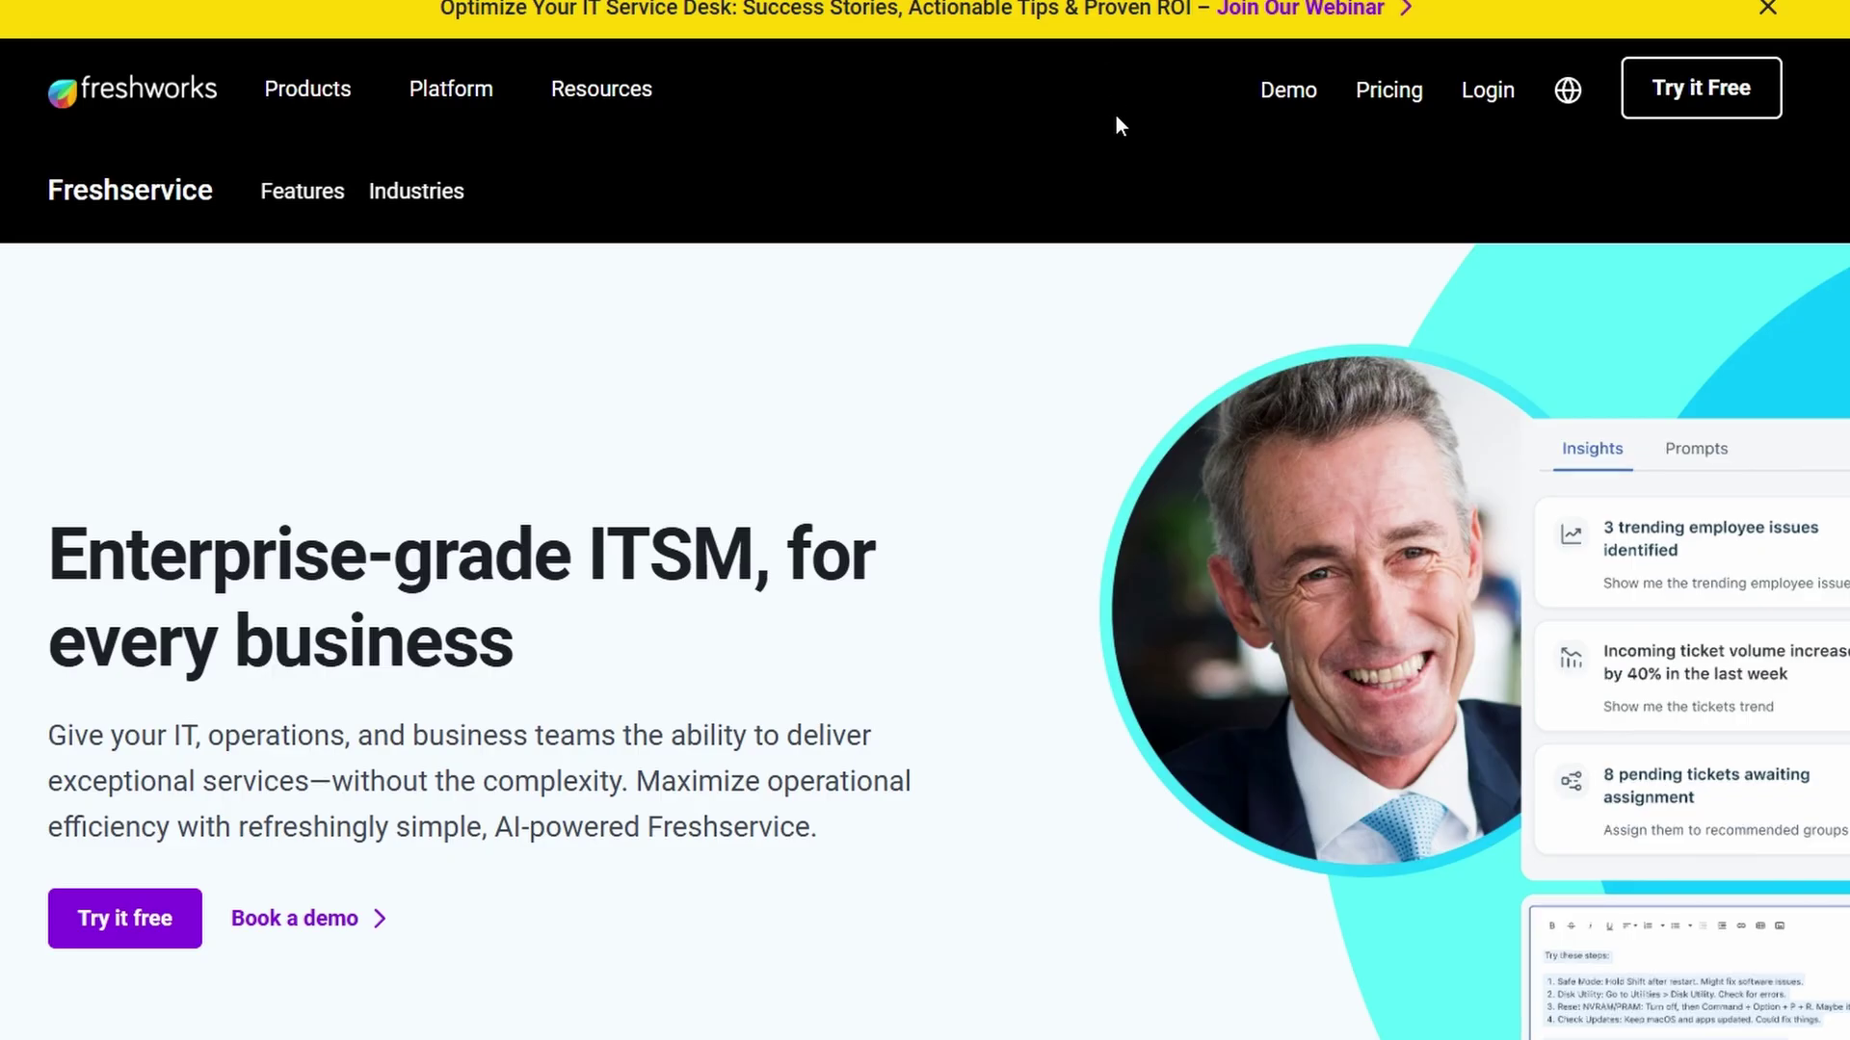
Dismiss the yellow webinar promotion banner at the top of the product page
click(1768, 8)
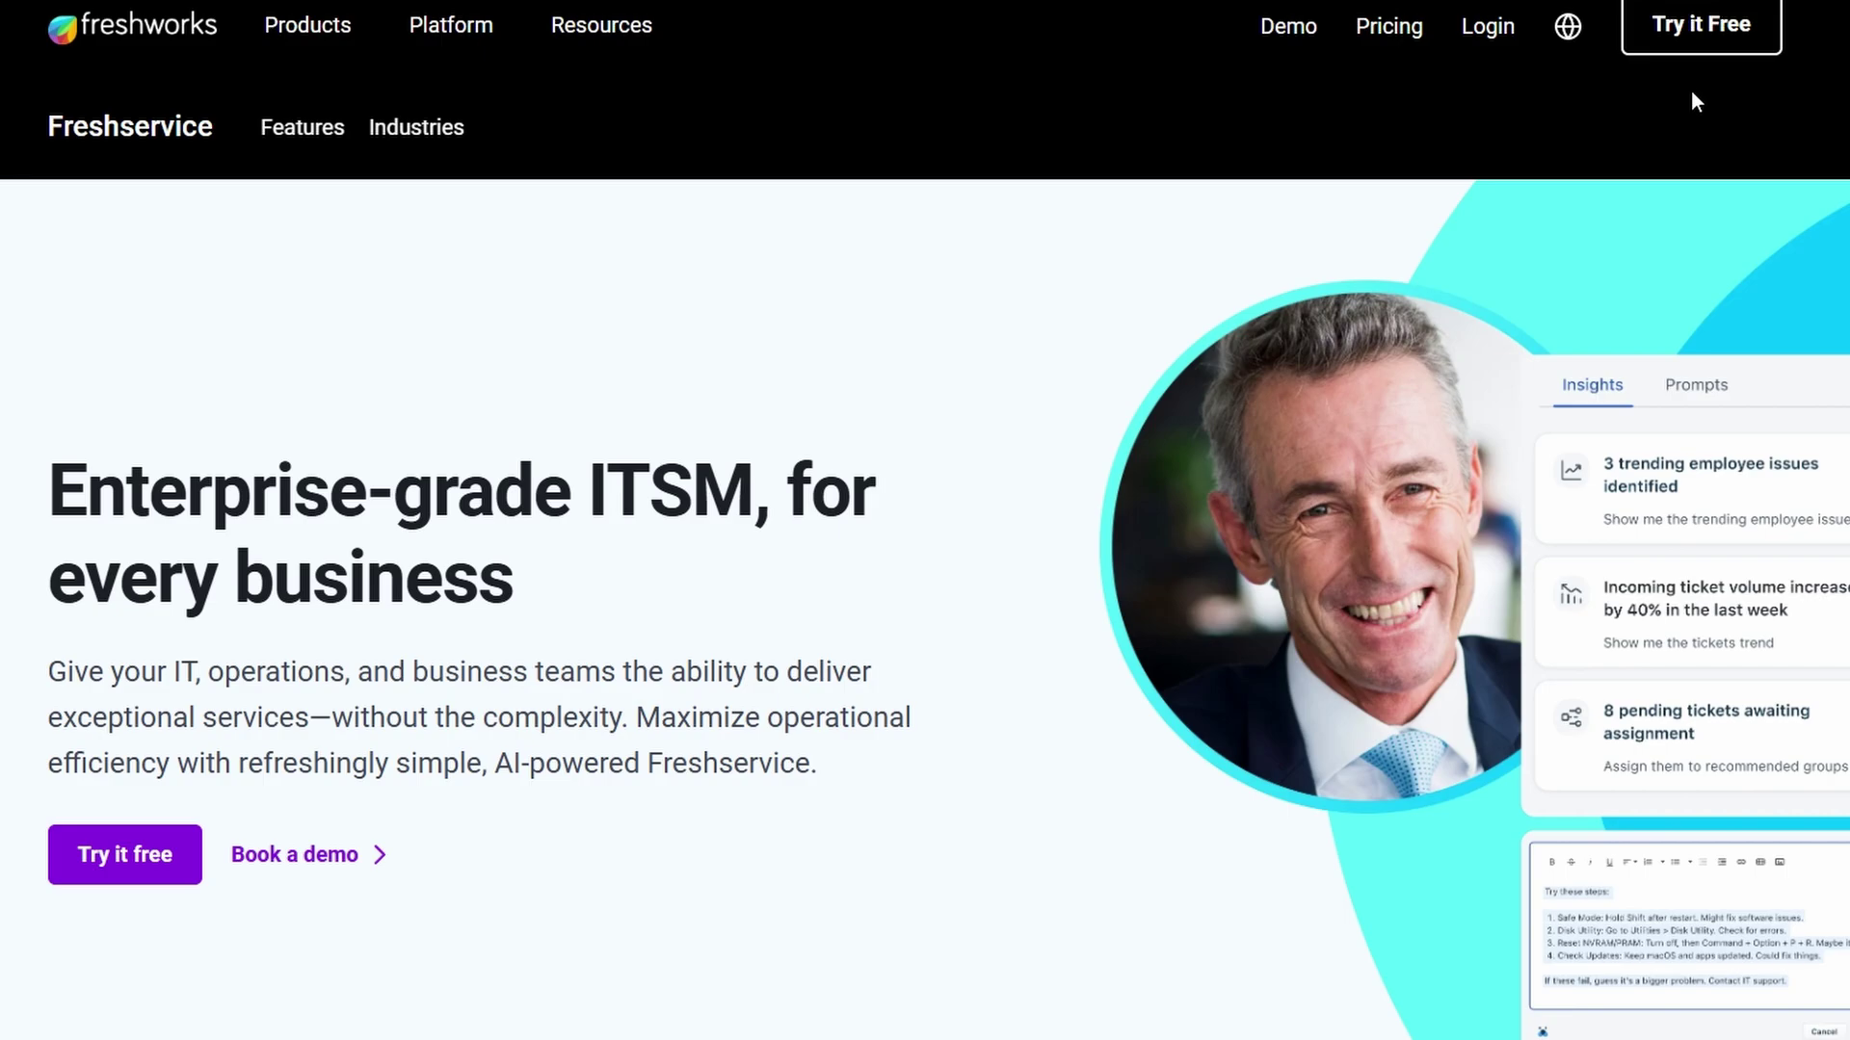
scroll(1558, 445, down, 3)
scroll(1758, 522, down, 1)
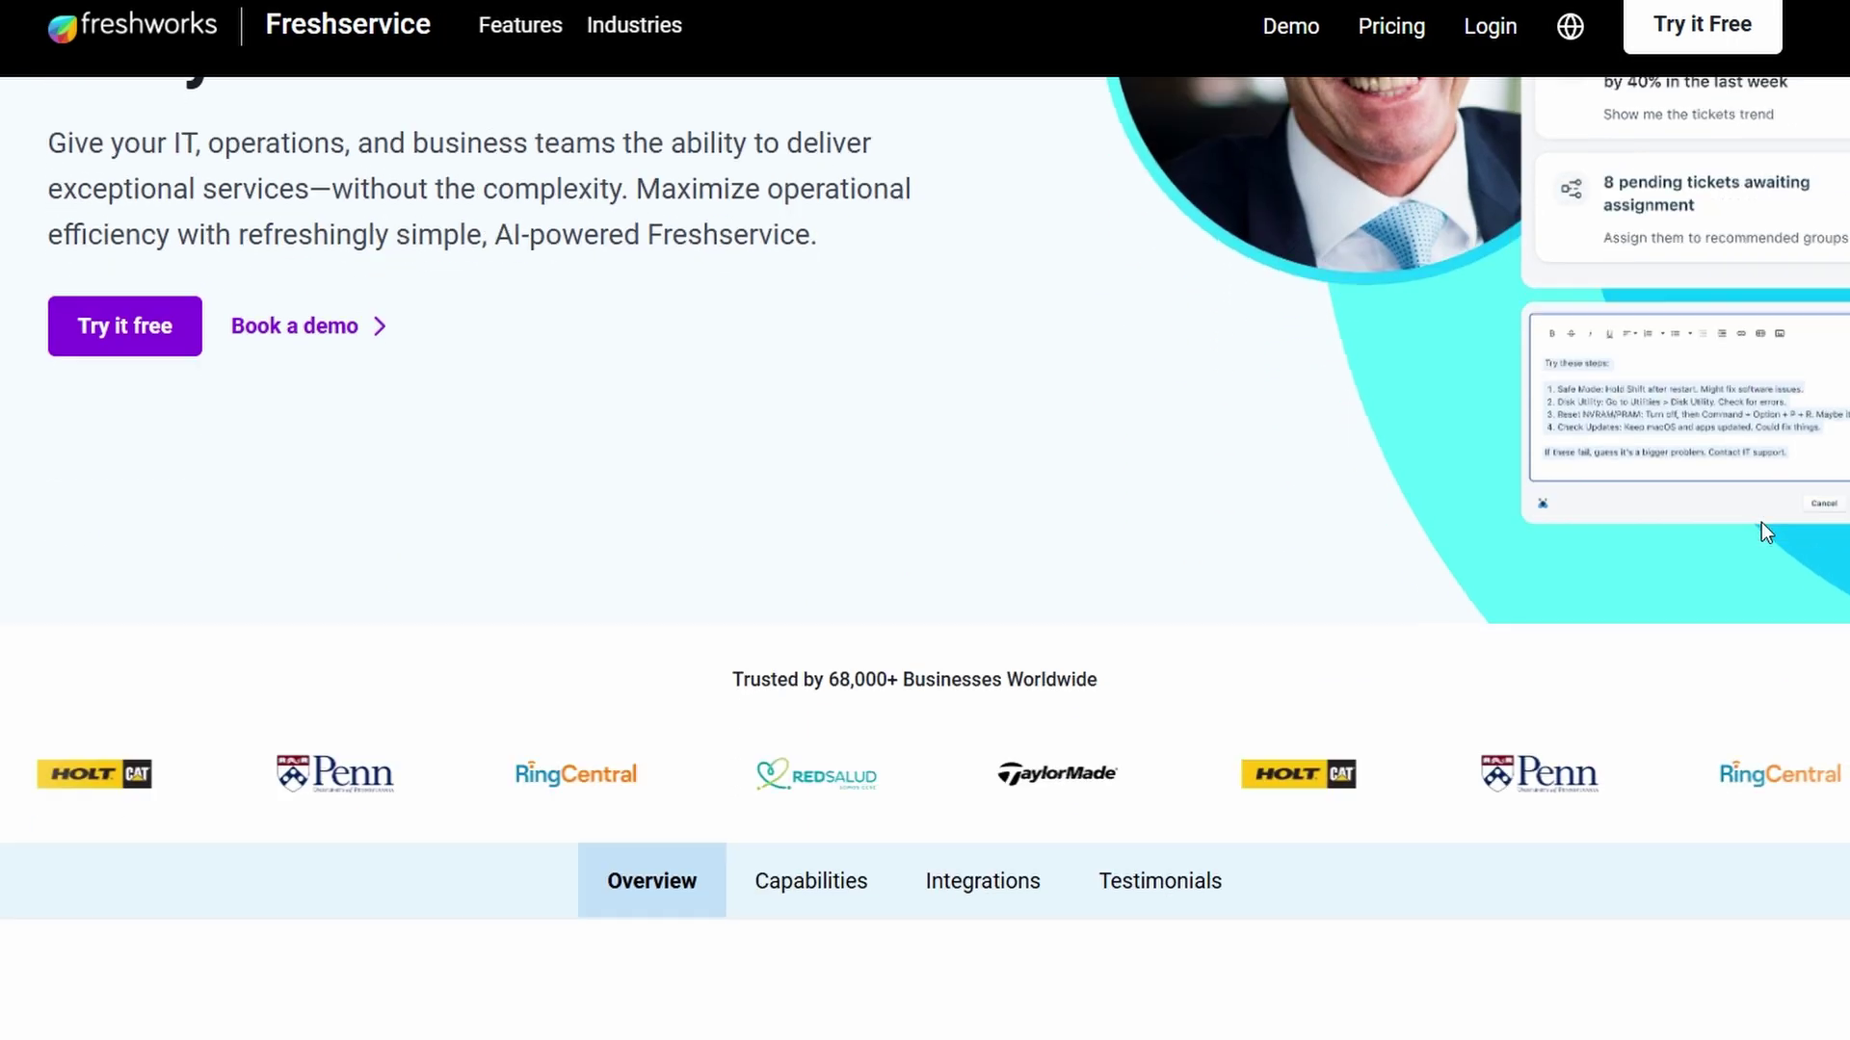
scroll(1762, 523, down, 3)
scroll(1762, 523, down, 2)
scroll(1762, 522, down, 2)
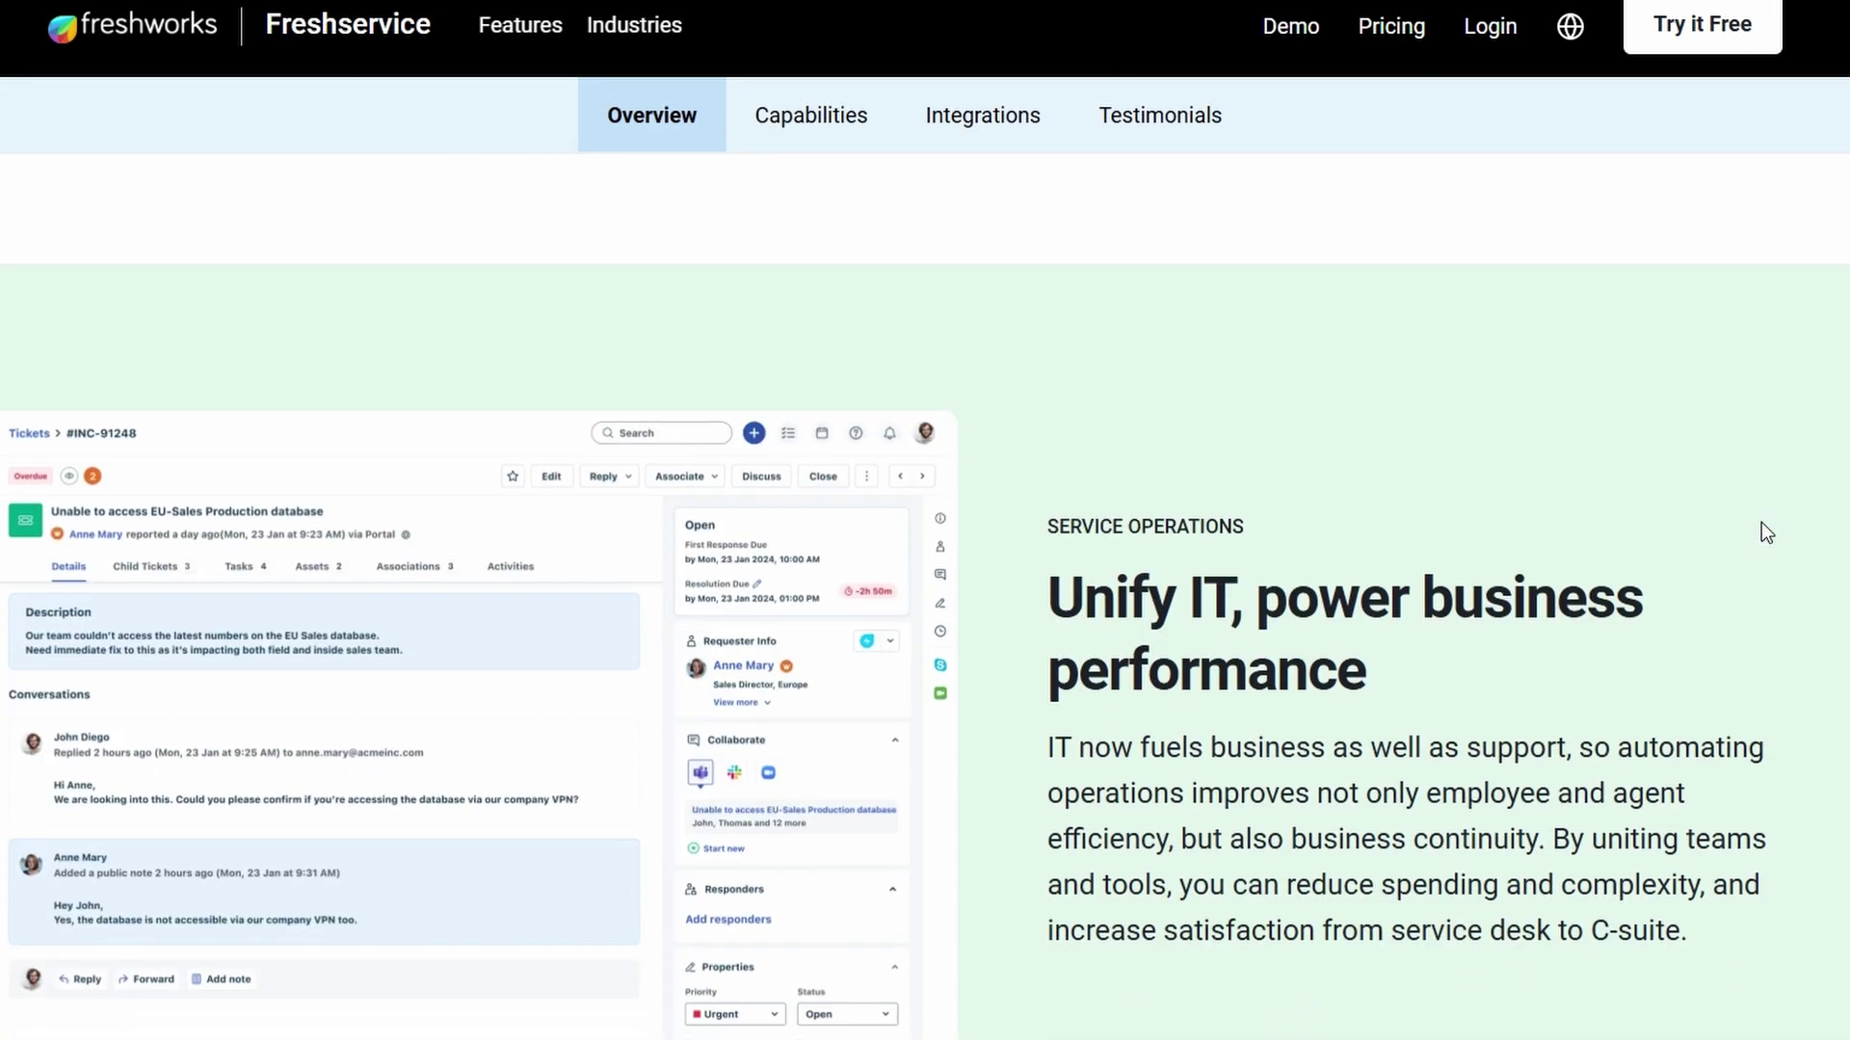
scroll(1762, 521, down, 2)
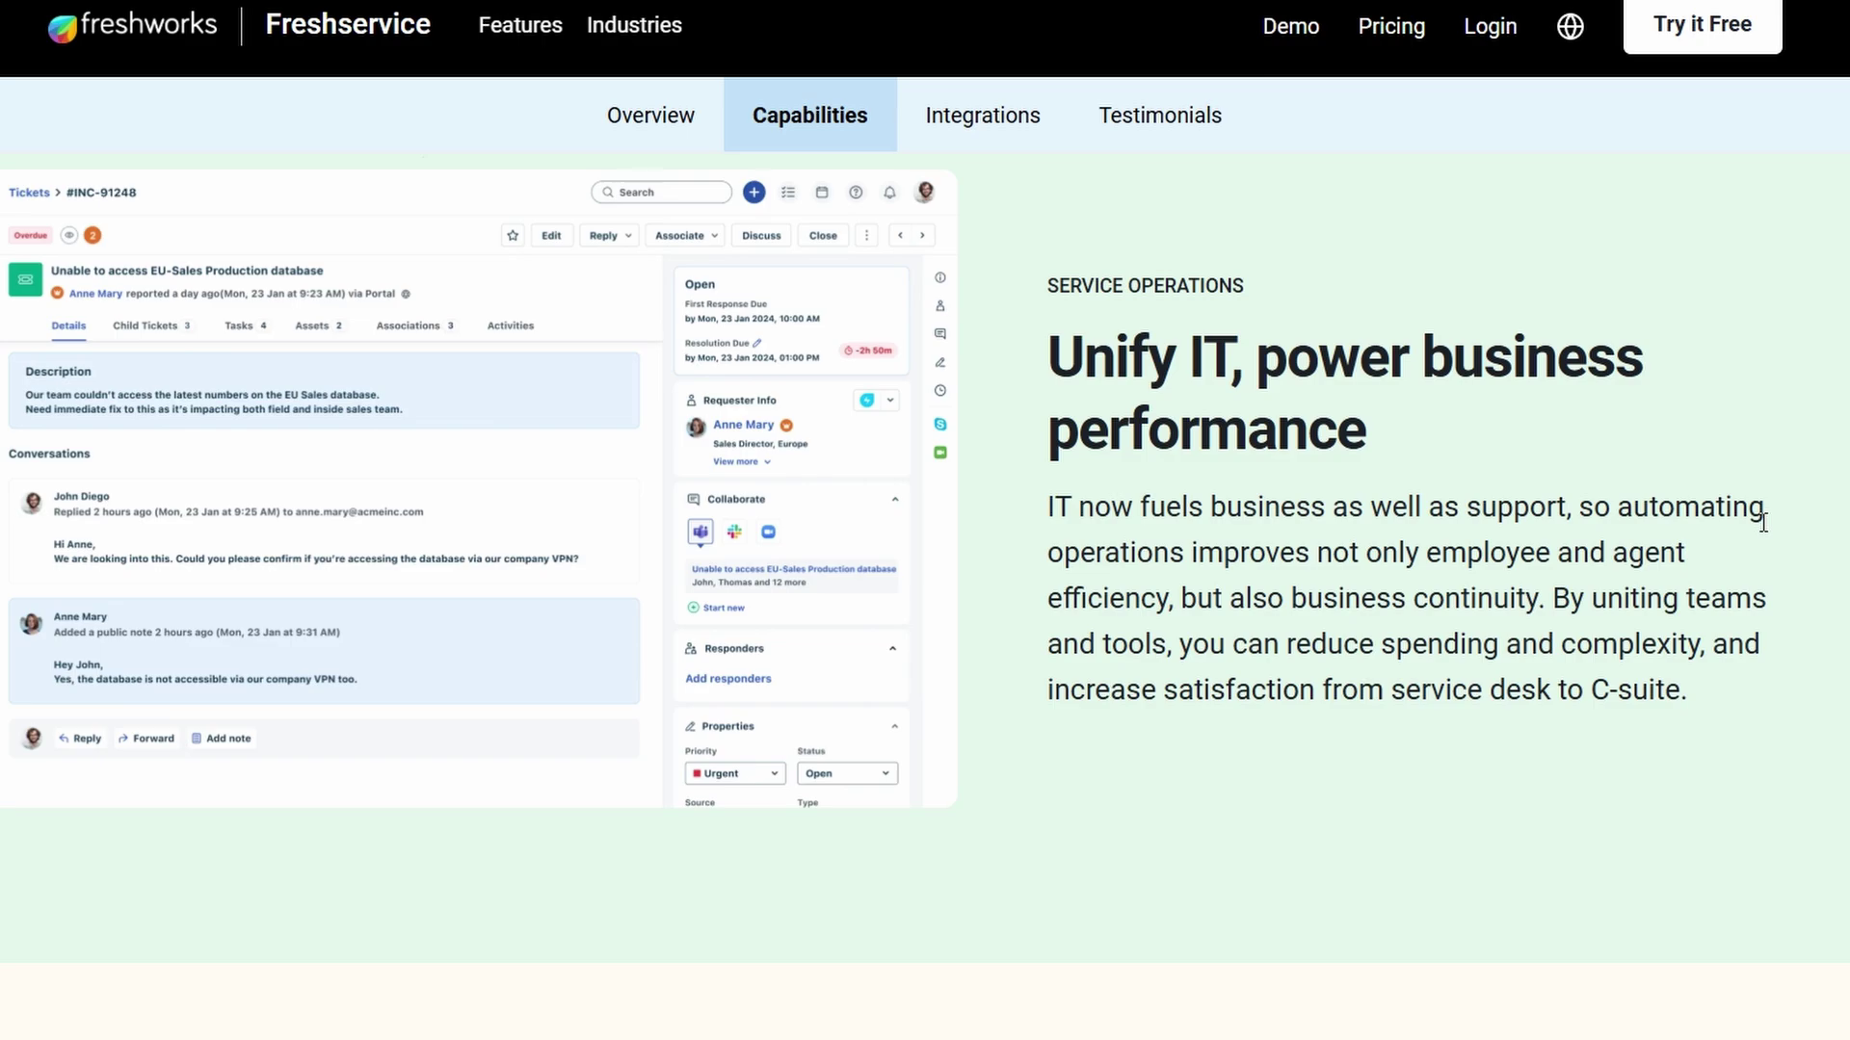
scroll(1762, 521, down, 2)
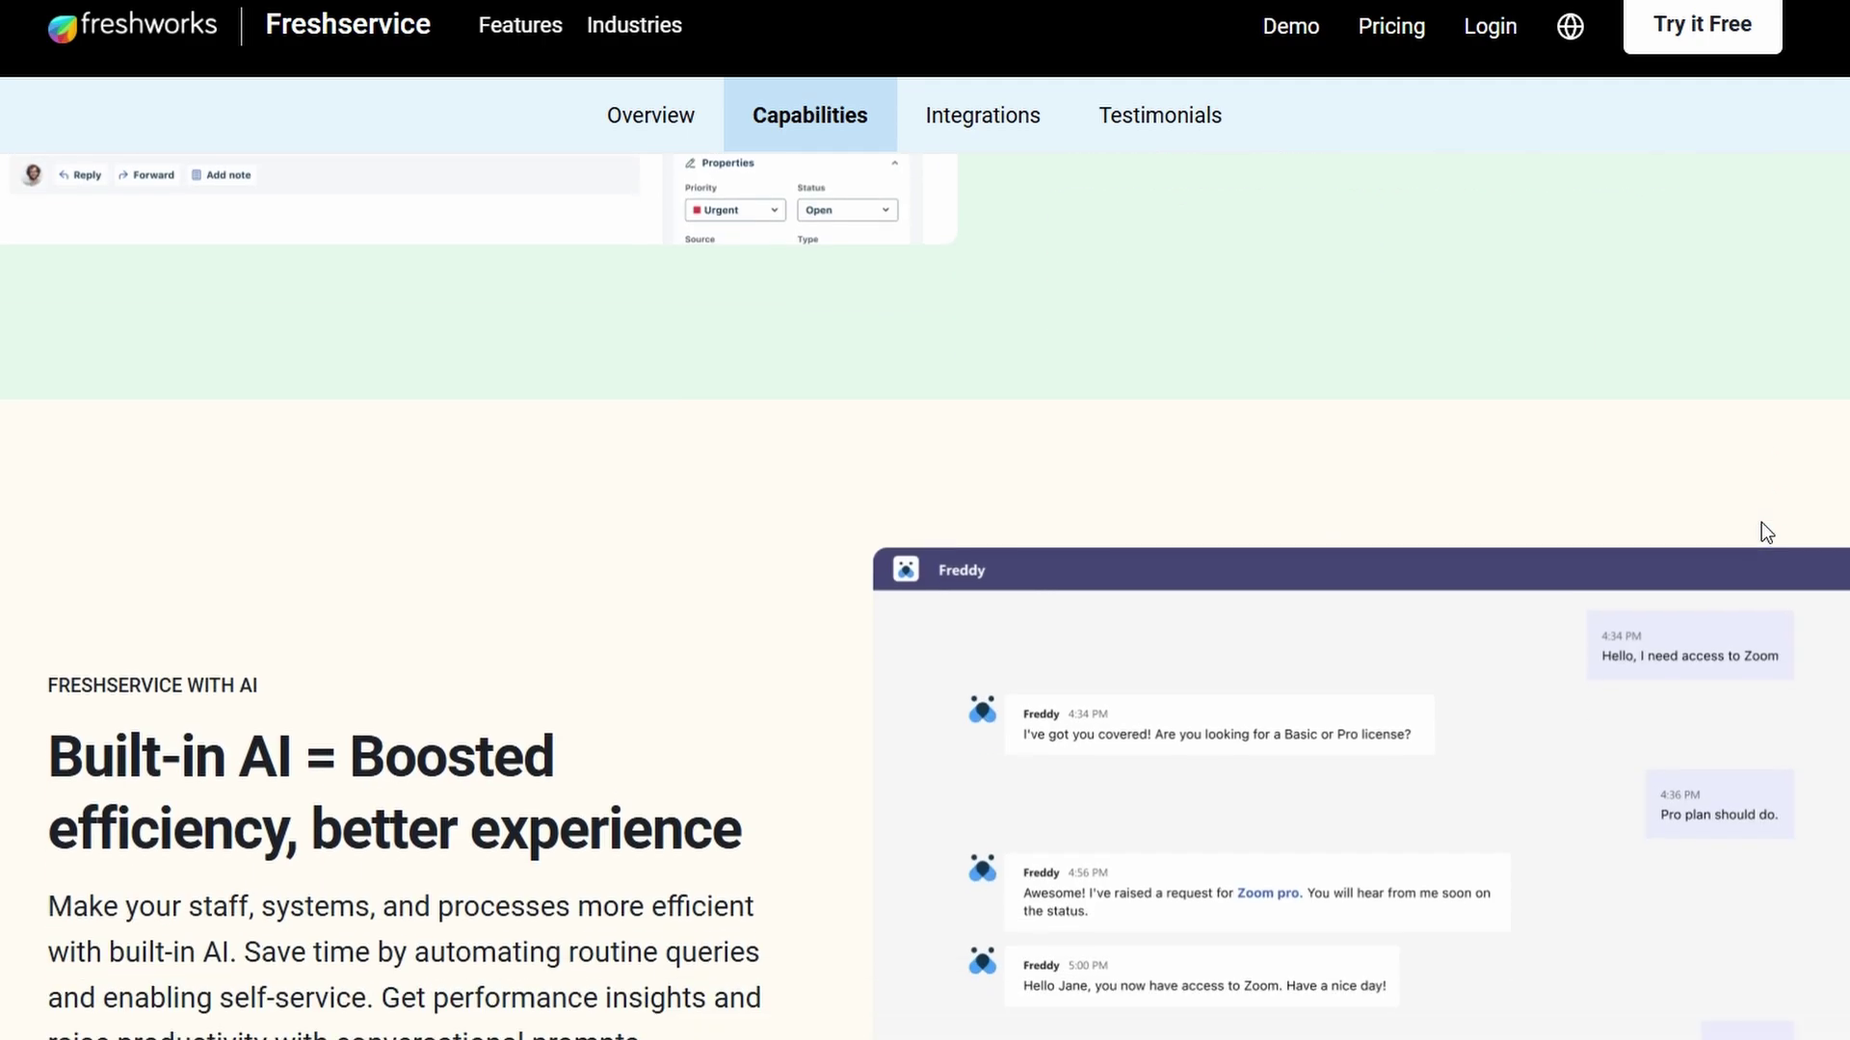
scroll(1762, 523, down, 2)
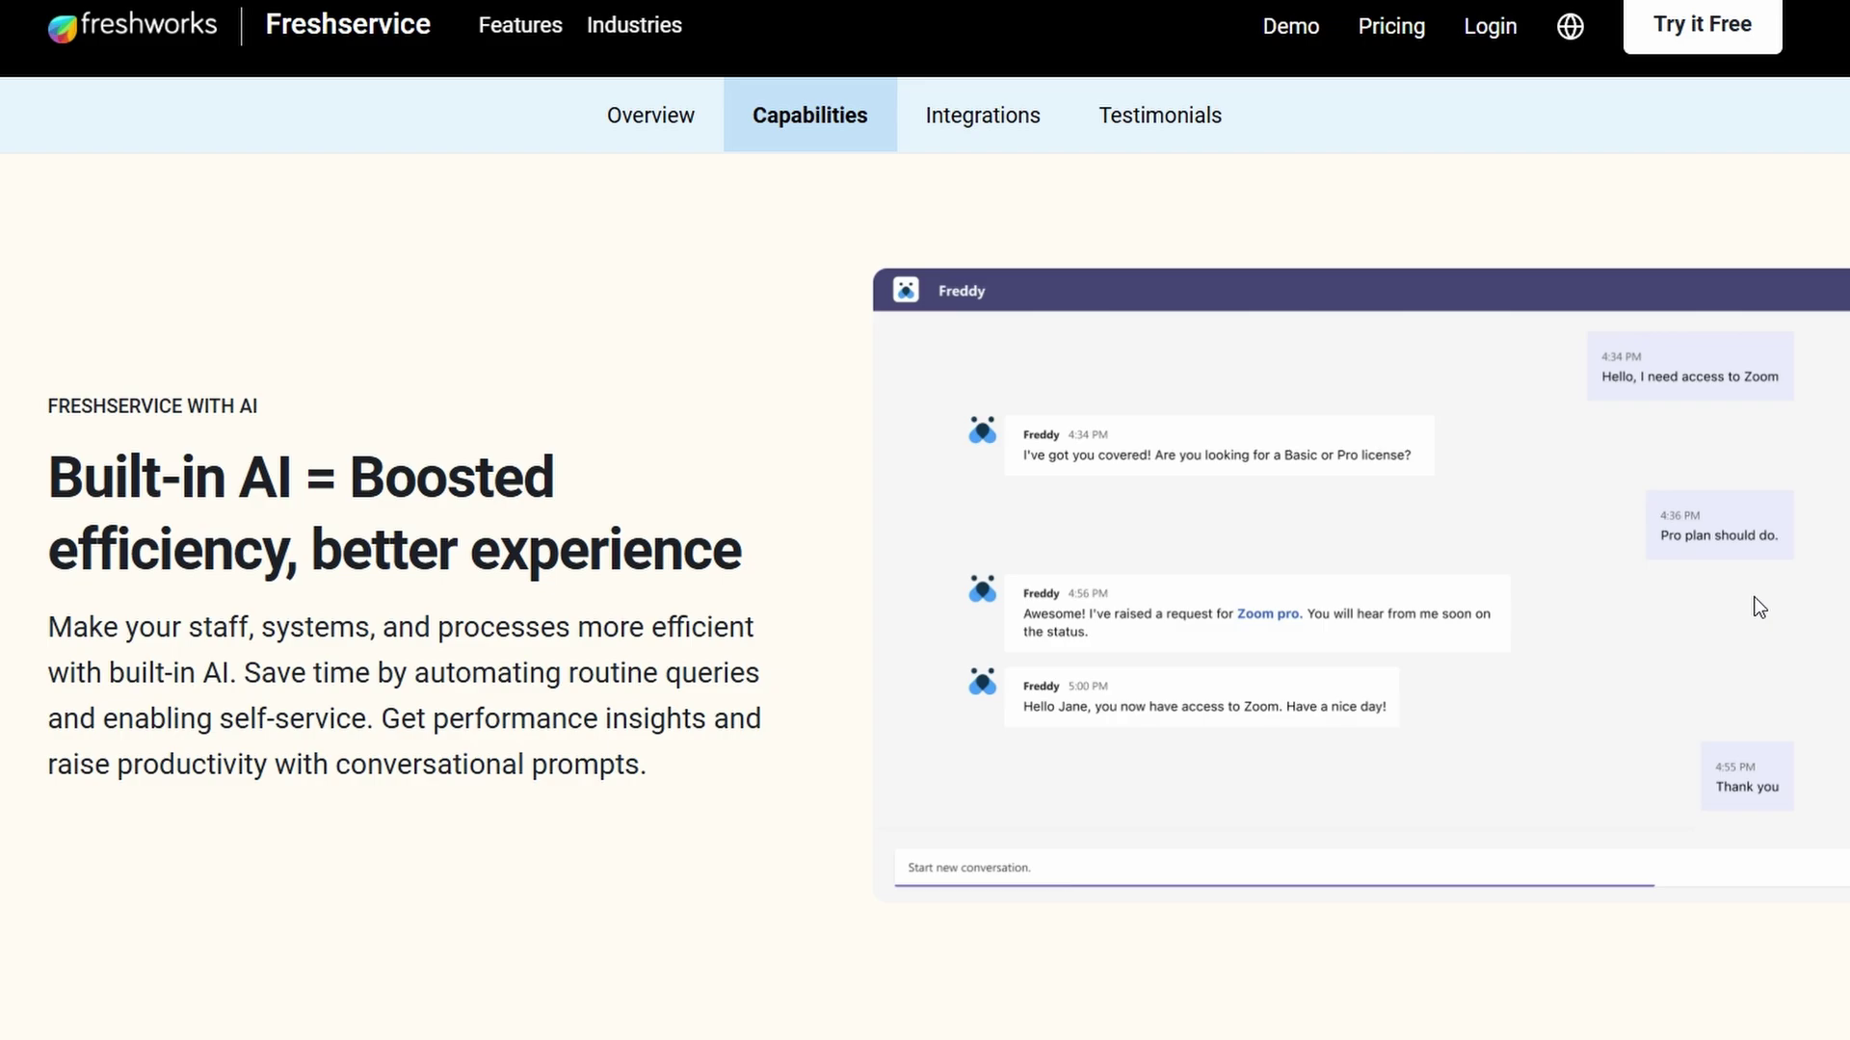
scroll(1759, 607, down, 2)
scroll(1760, 607, down, 3)
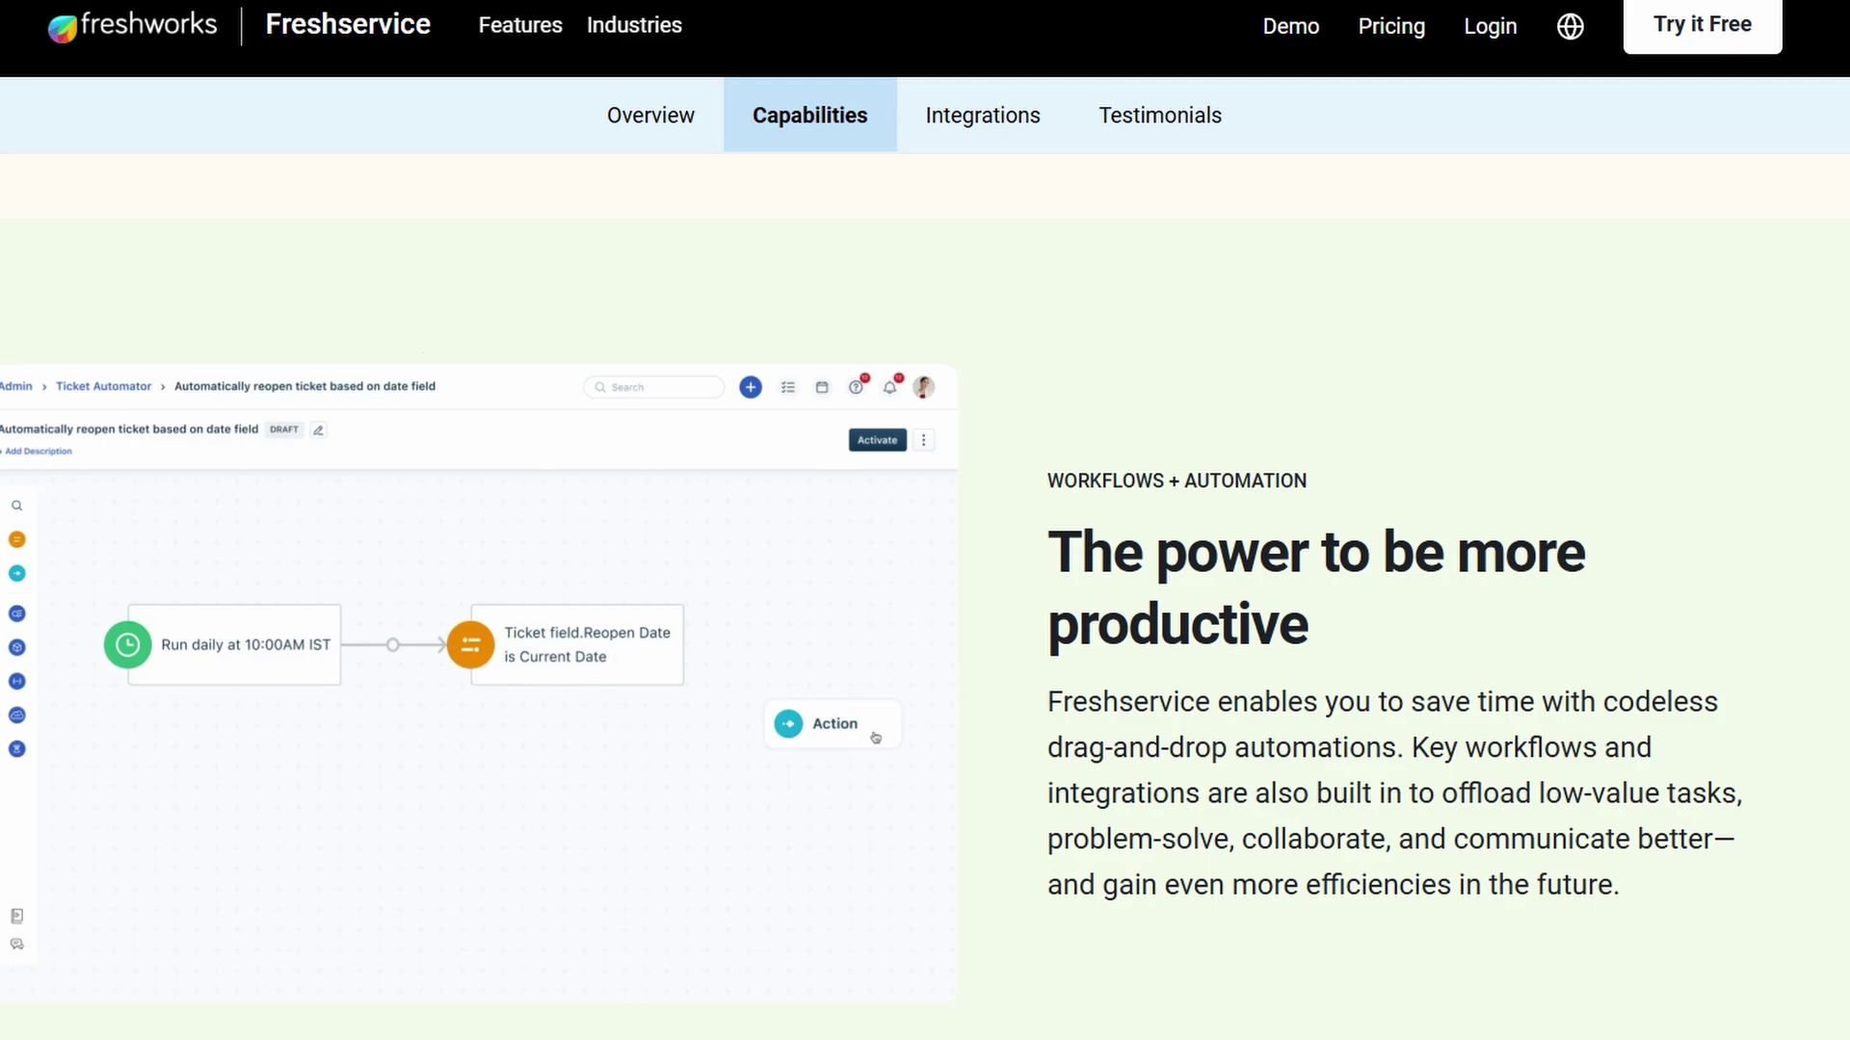
scroll(925, 578, down, 5)
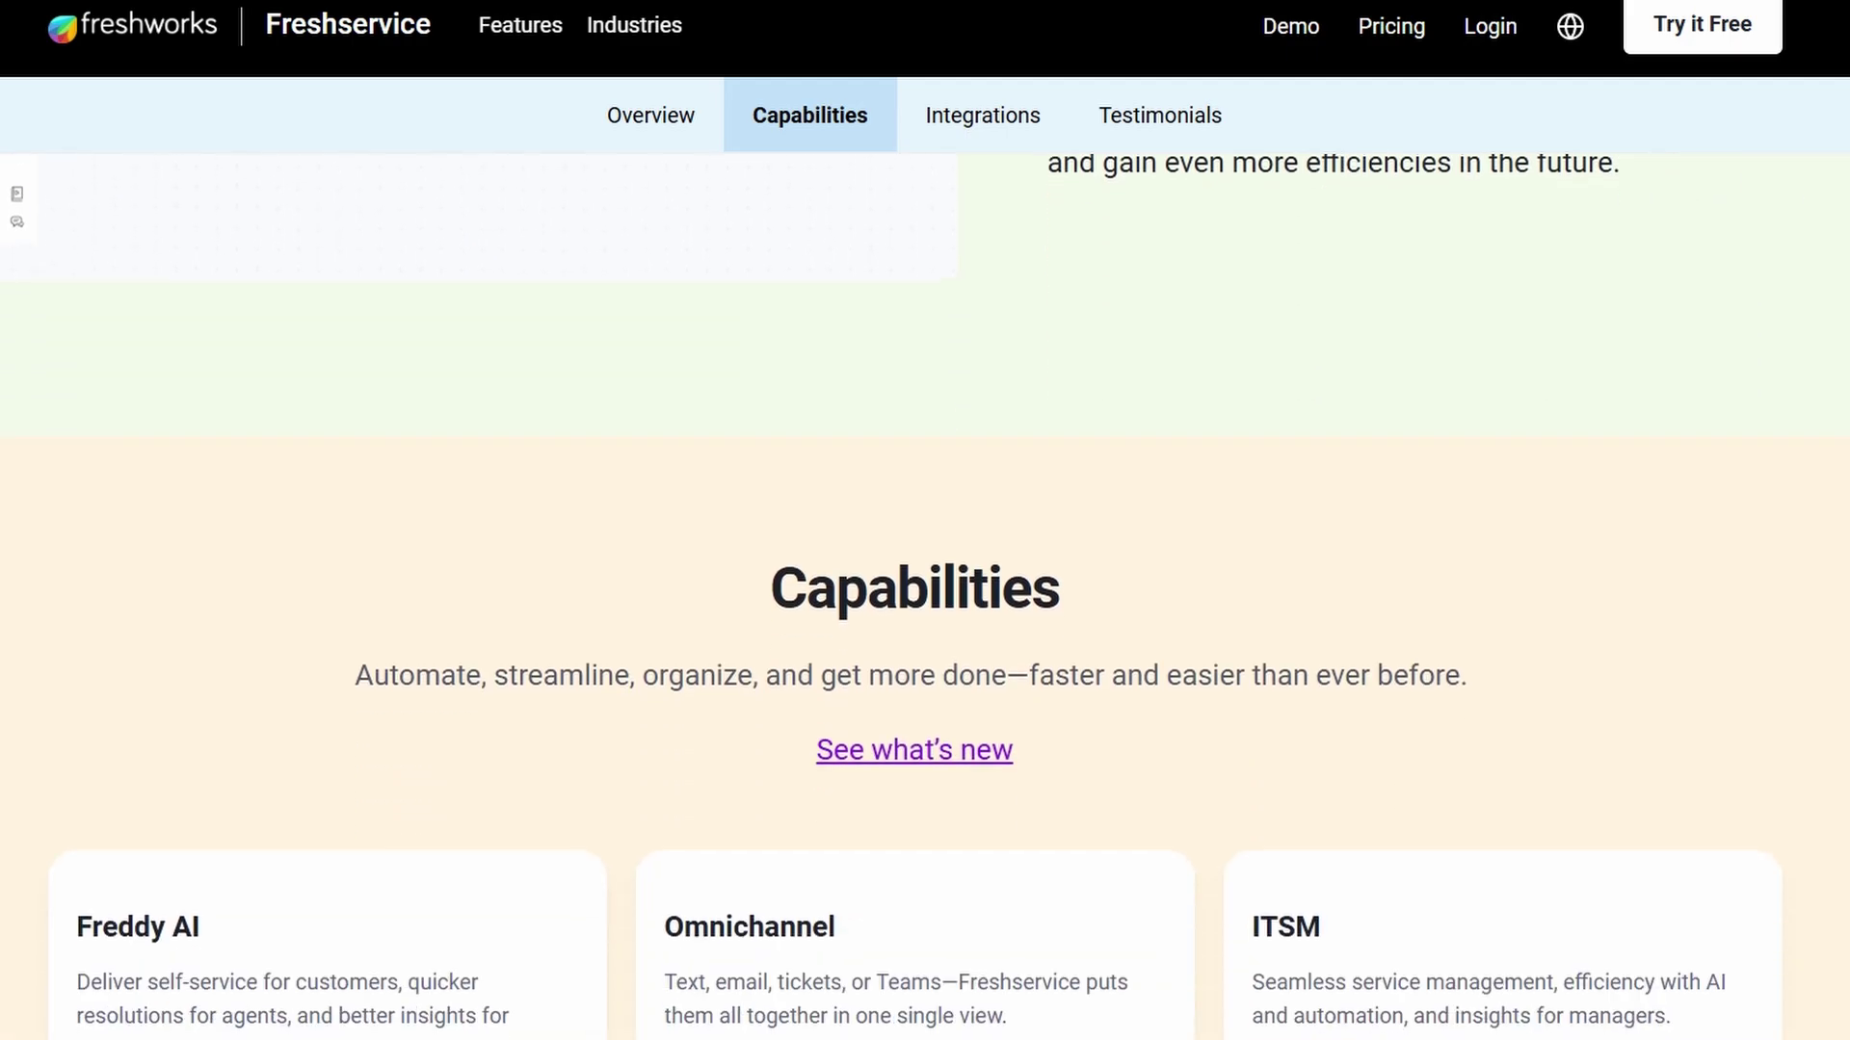
scroll(925, 578, down, 1)
scroll(925, 578, down, 2)
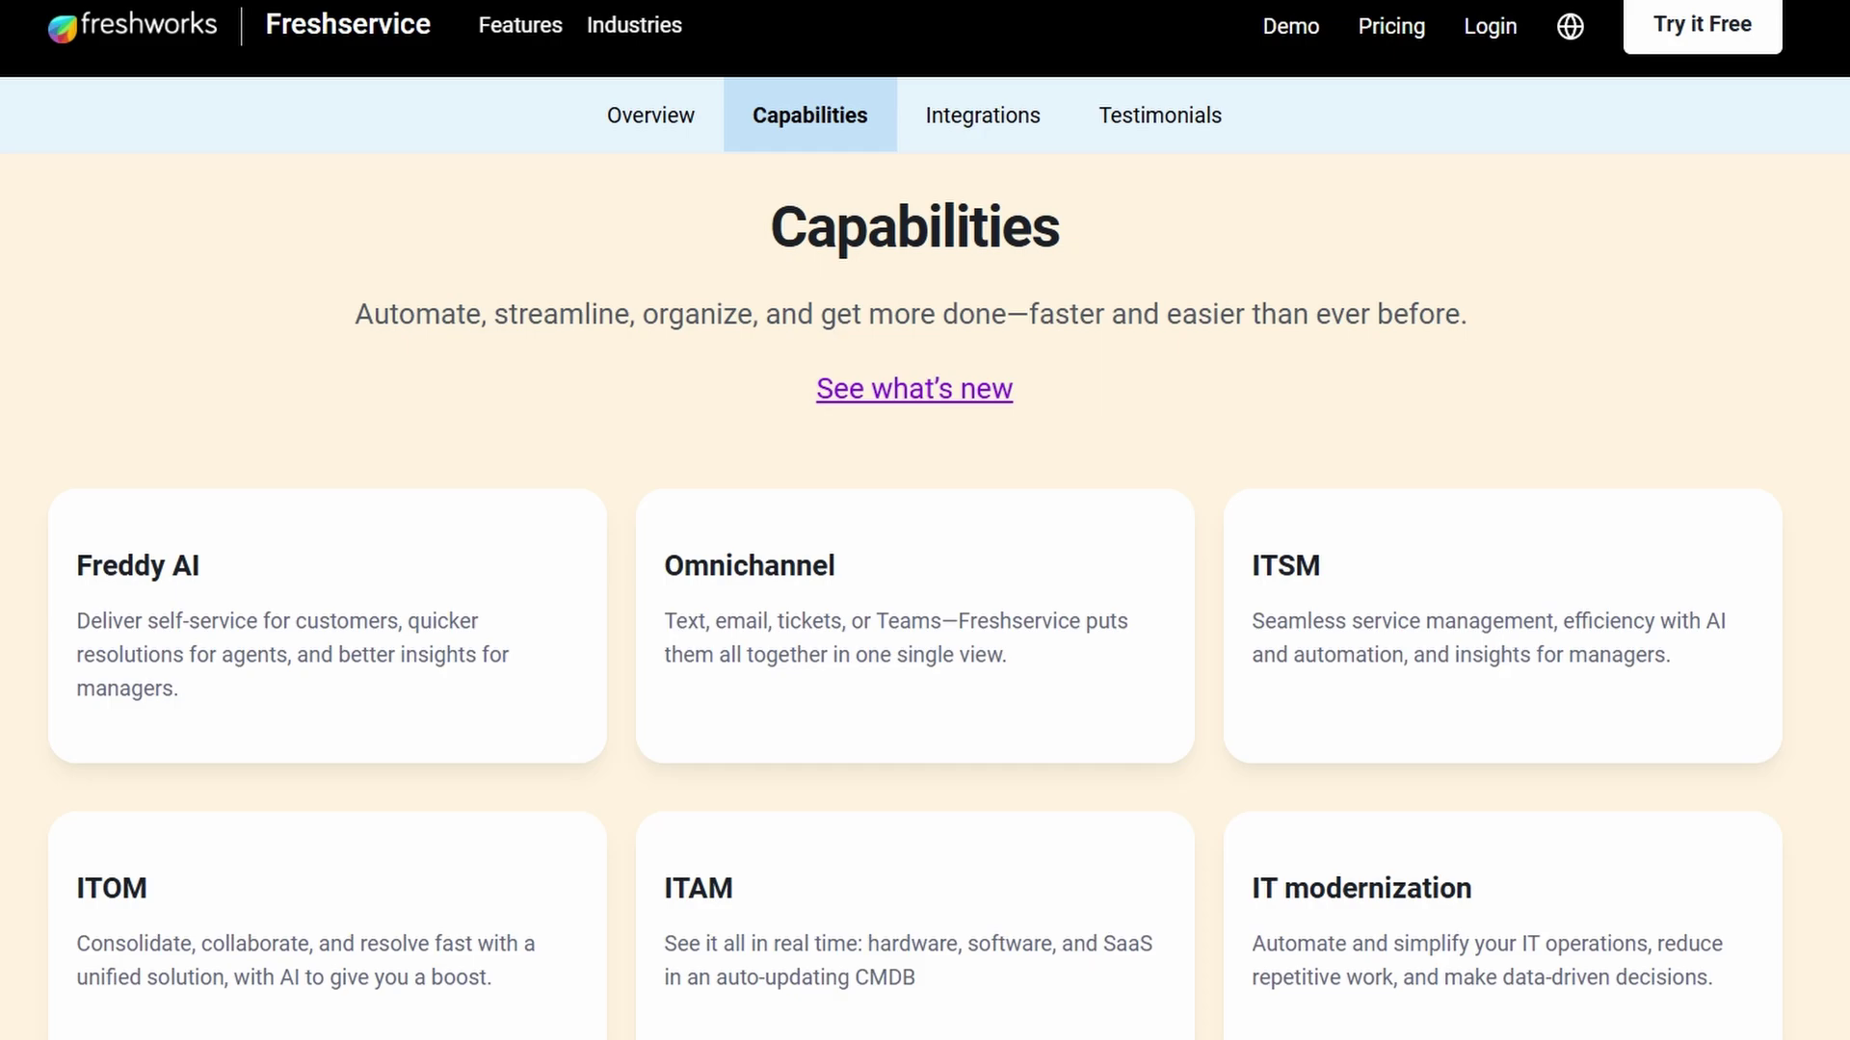
scroll(924, 578, down, 1)
scroll(926, 578, down, 1)
scroll(925, 579, down, 2)
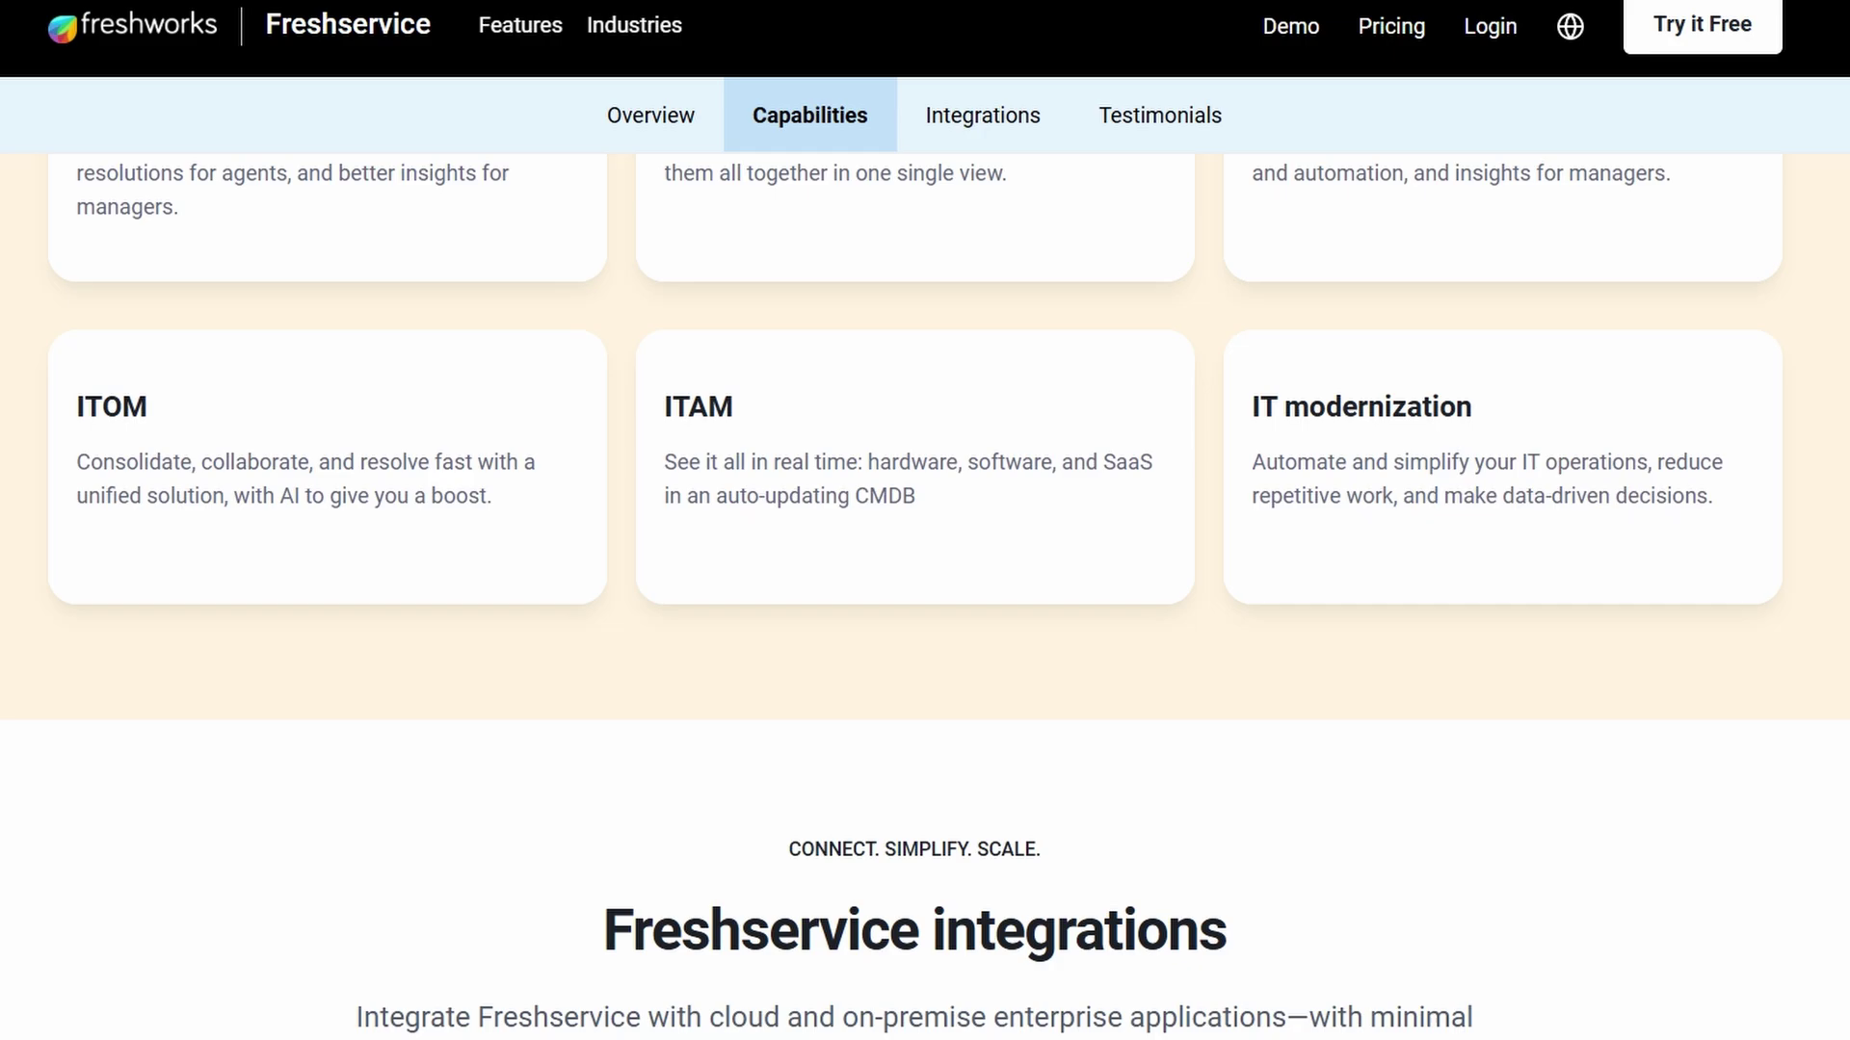
scroll(925, 578, down, 3)
scroll(925, 579, down, 1)
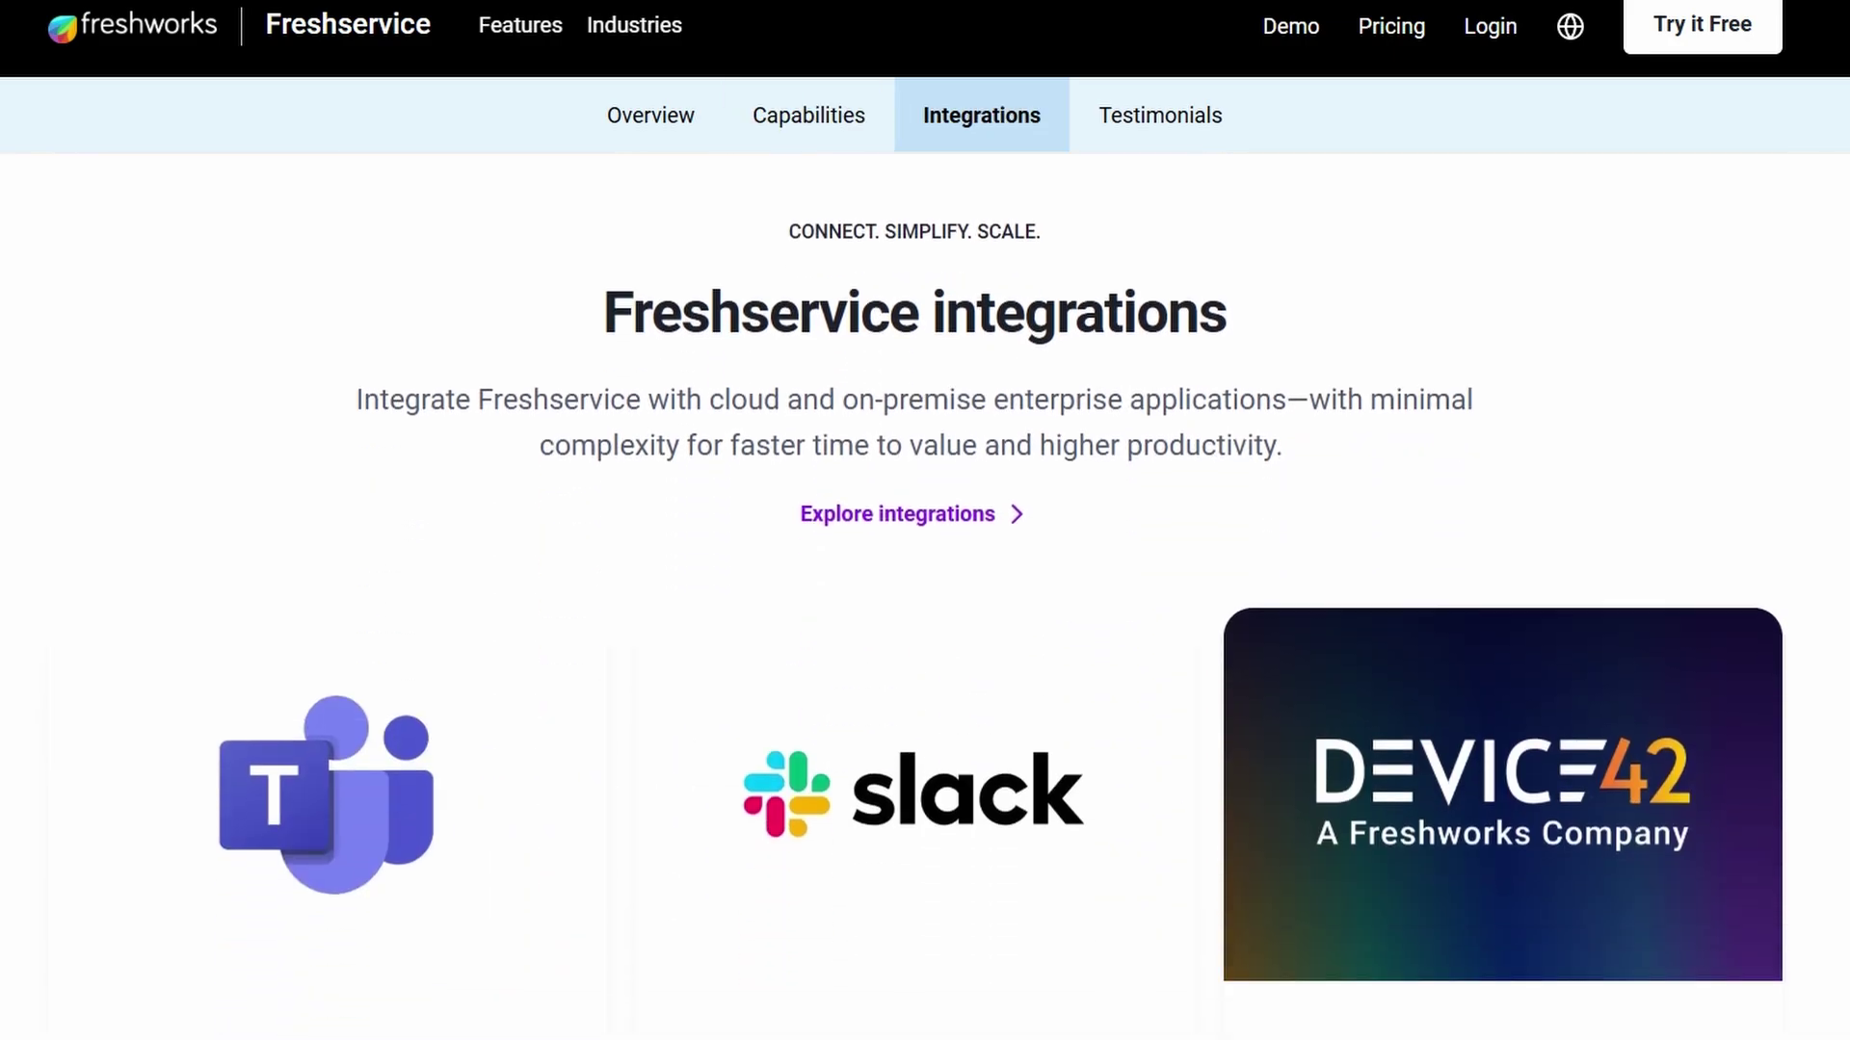
scroll(925, 578, down, 2)
scroll(925, 578, down, 1)
scroll(924, 578, down, 1)
scroll(925, 579, down, 2)
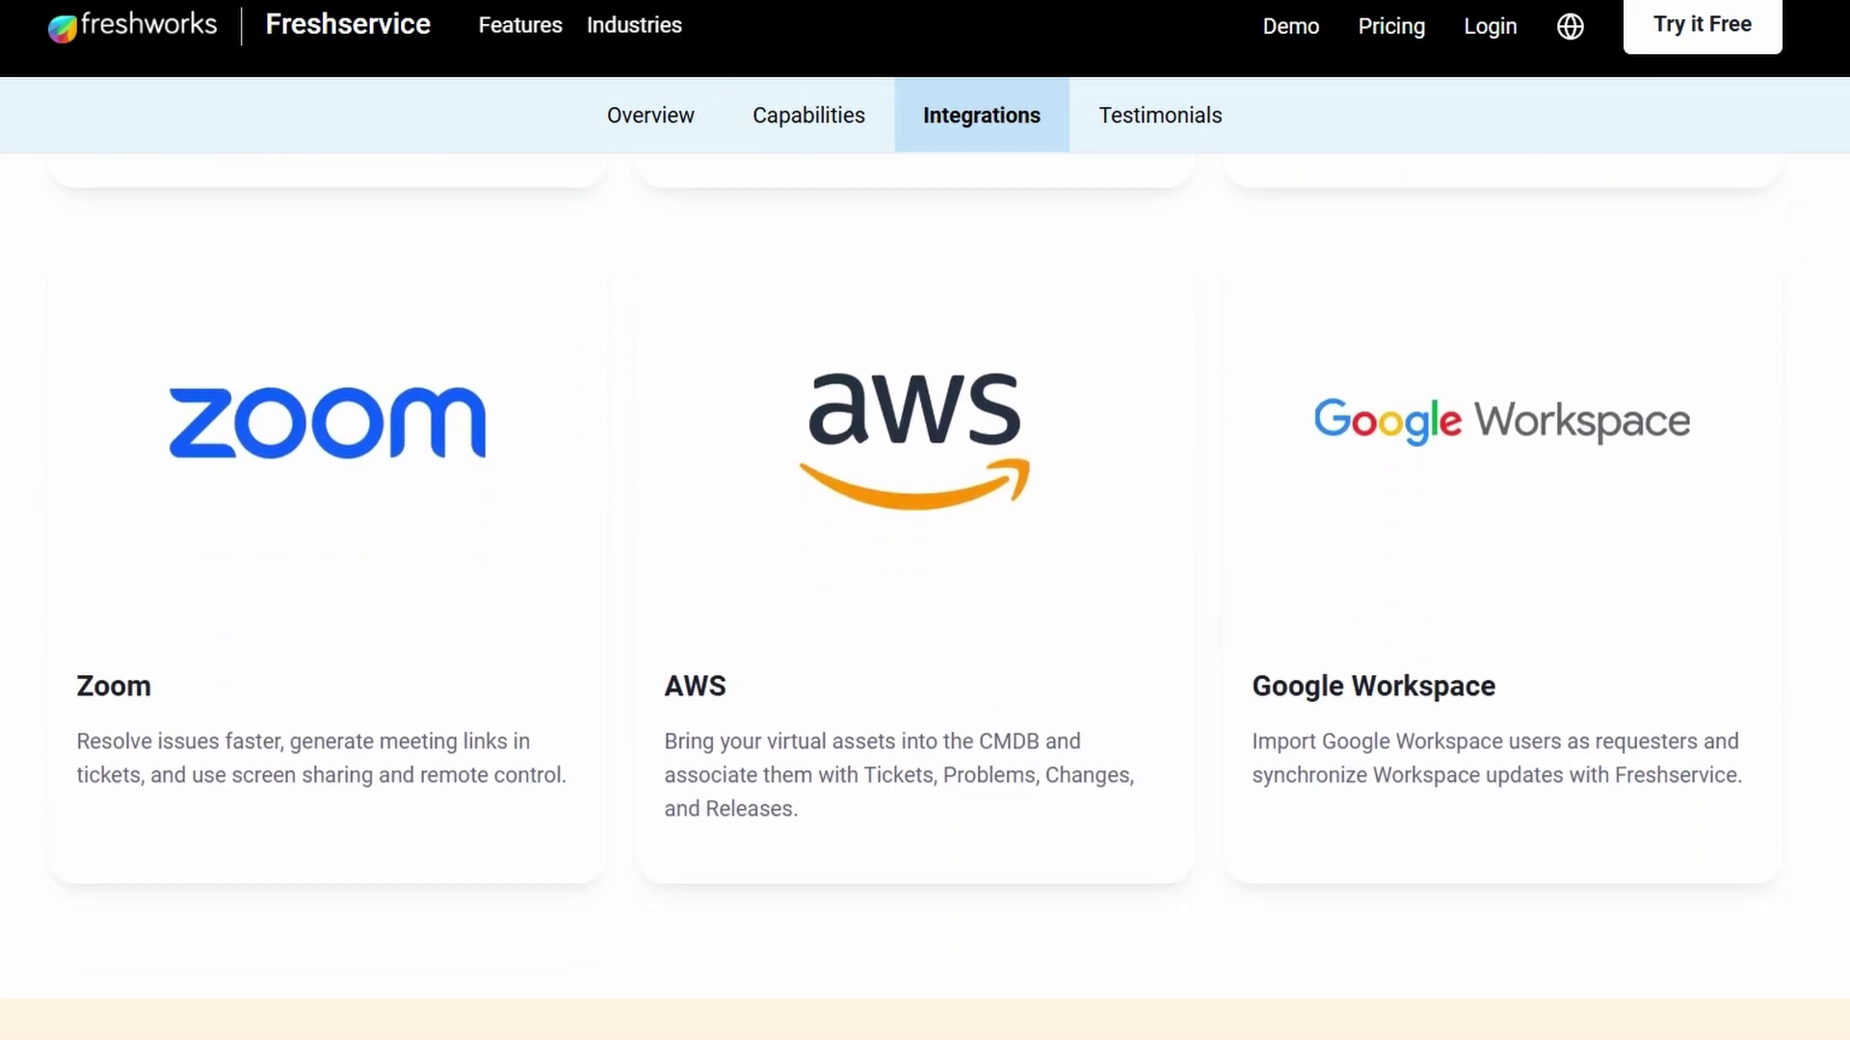
scroll(926, 579, down, 2)
scroll(925, 578, down, 2)
scroll(925, 578, down, 1)
scroll(925, 578, down, 2)
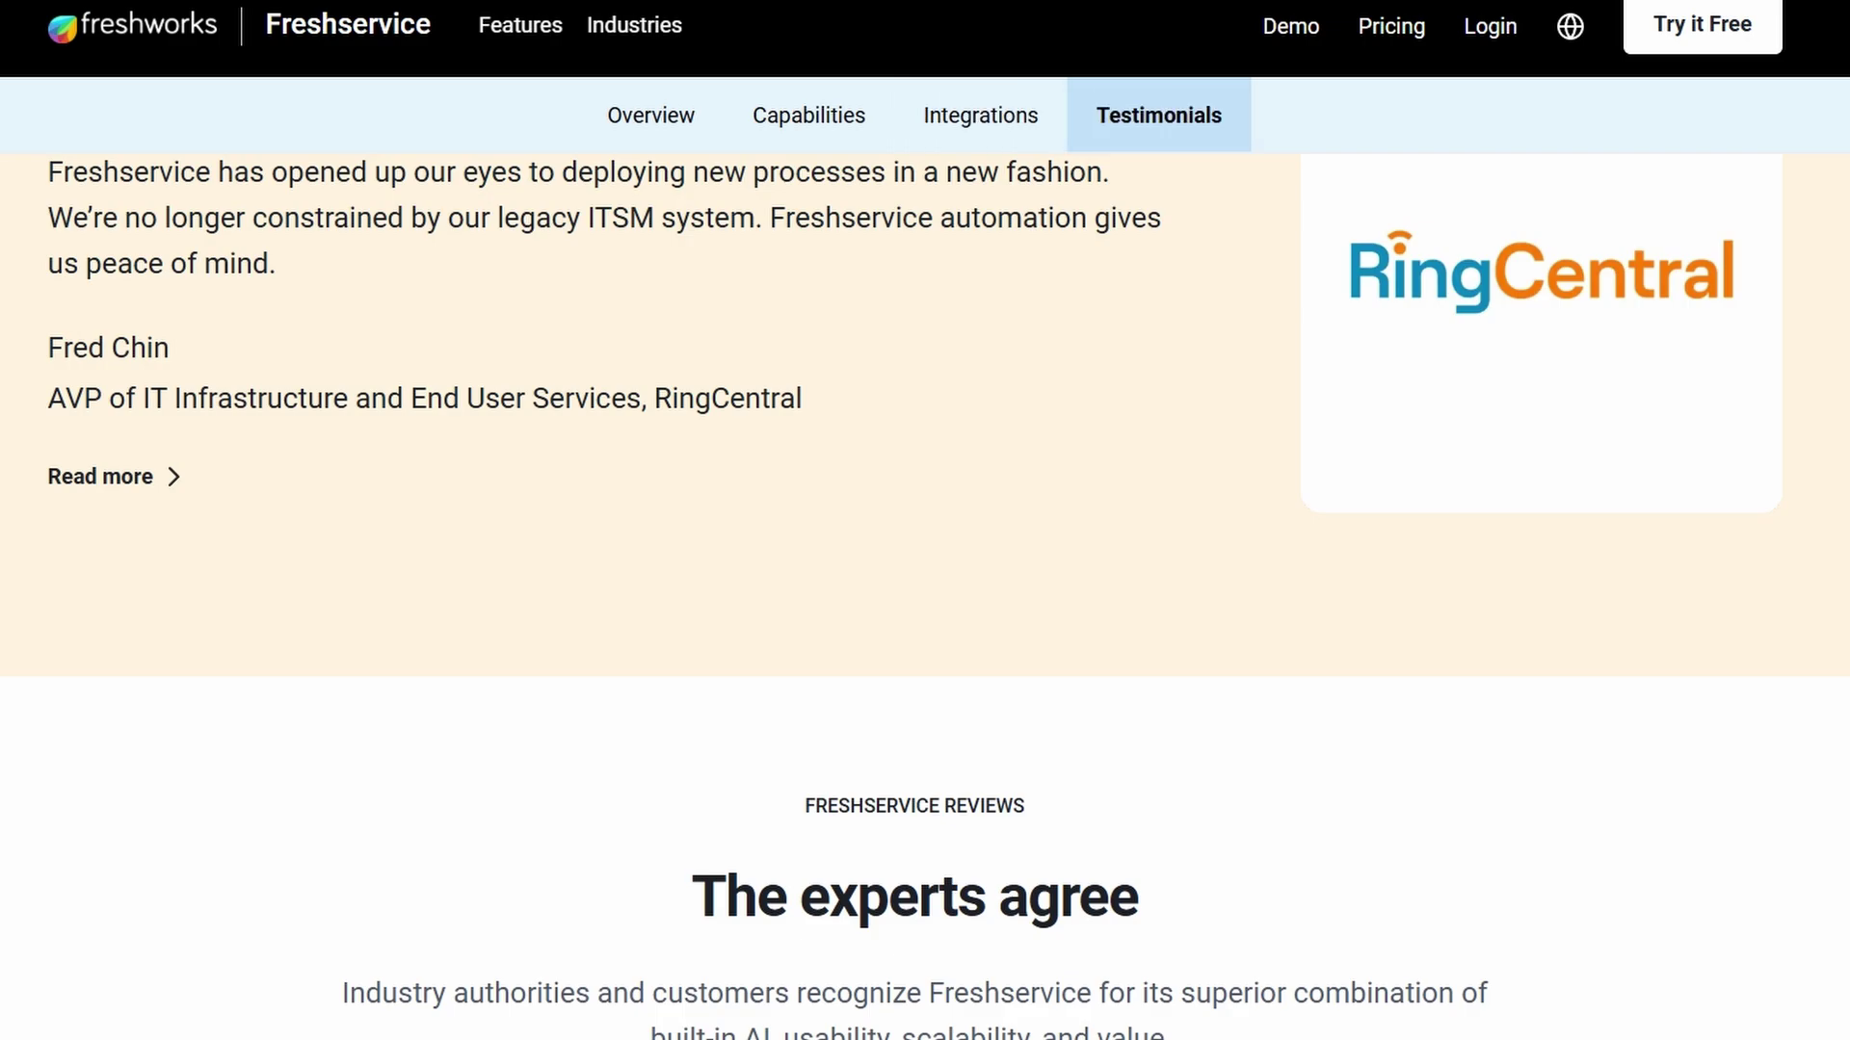
scroll(926, 579, down, 1)
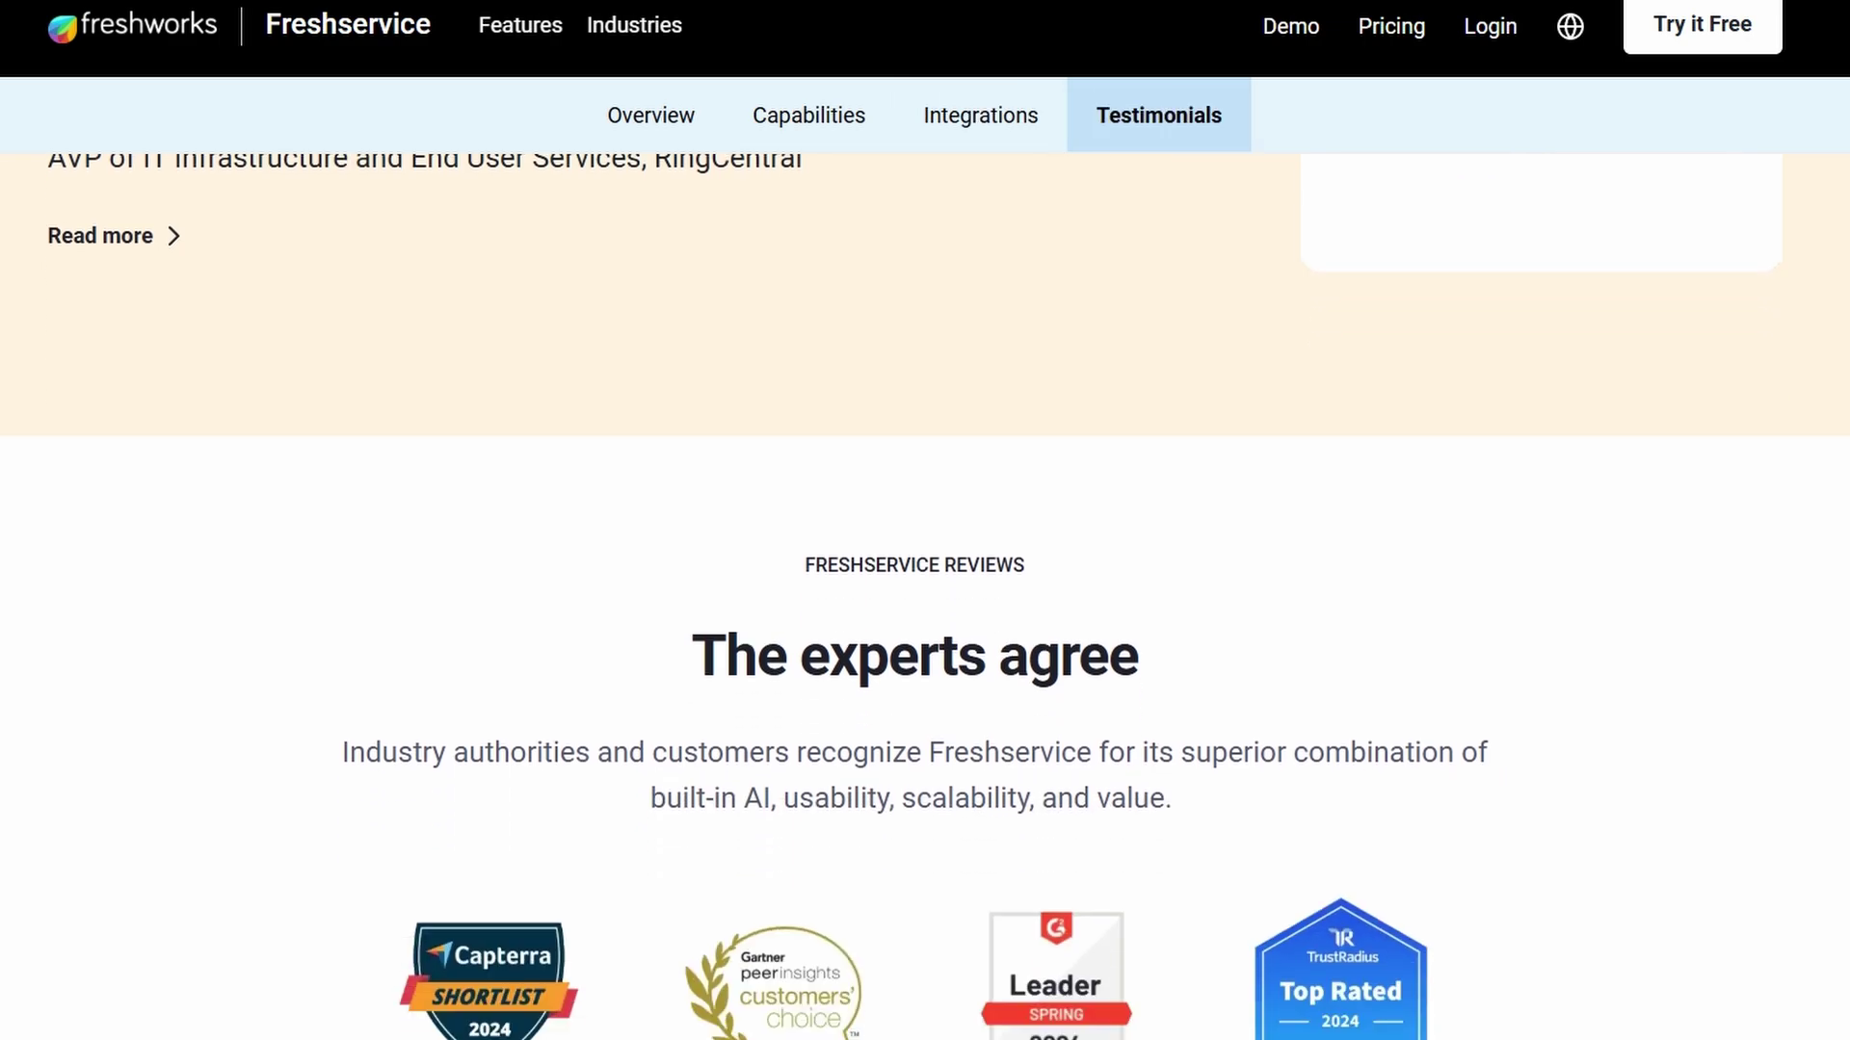
scroll(925, 579, up, 3)
scroll(925, 578, up, 4)
scroll(926, 579, up, 3)
scroll(925, 579, up, 4)
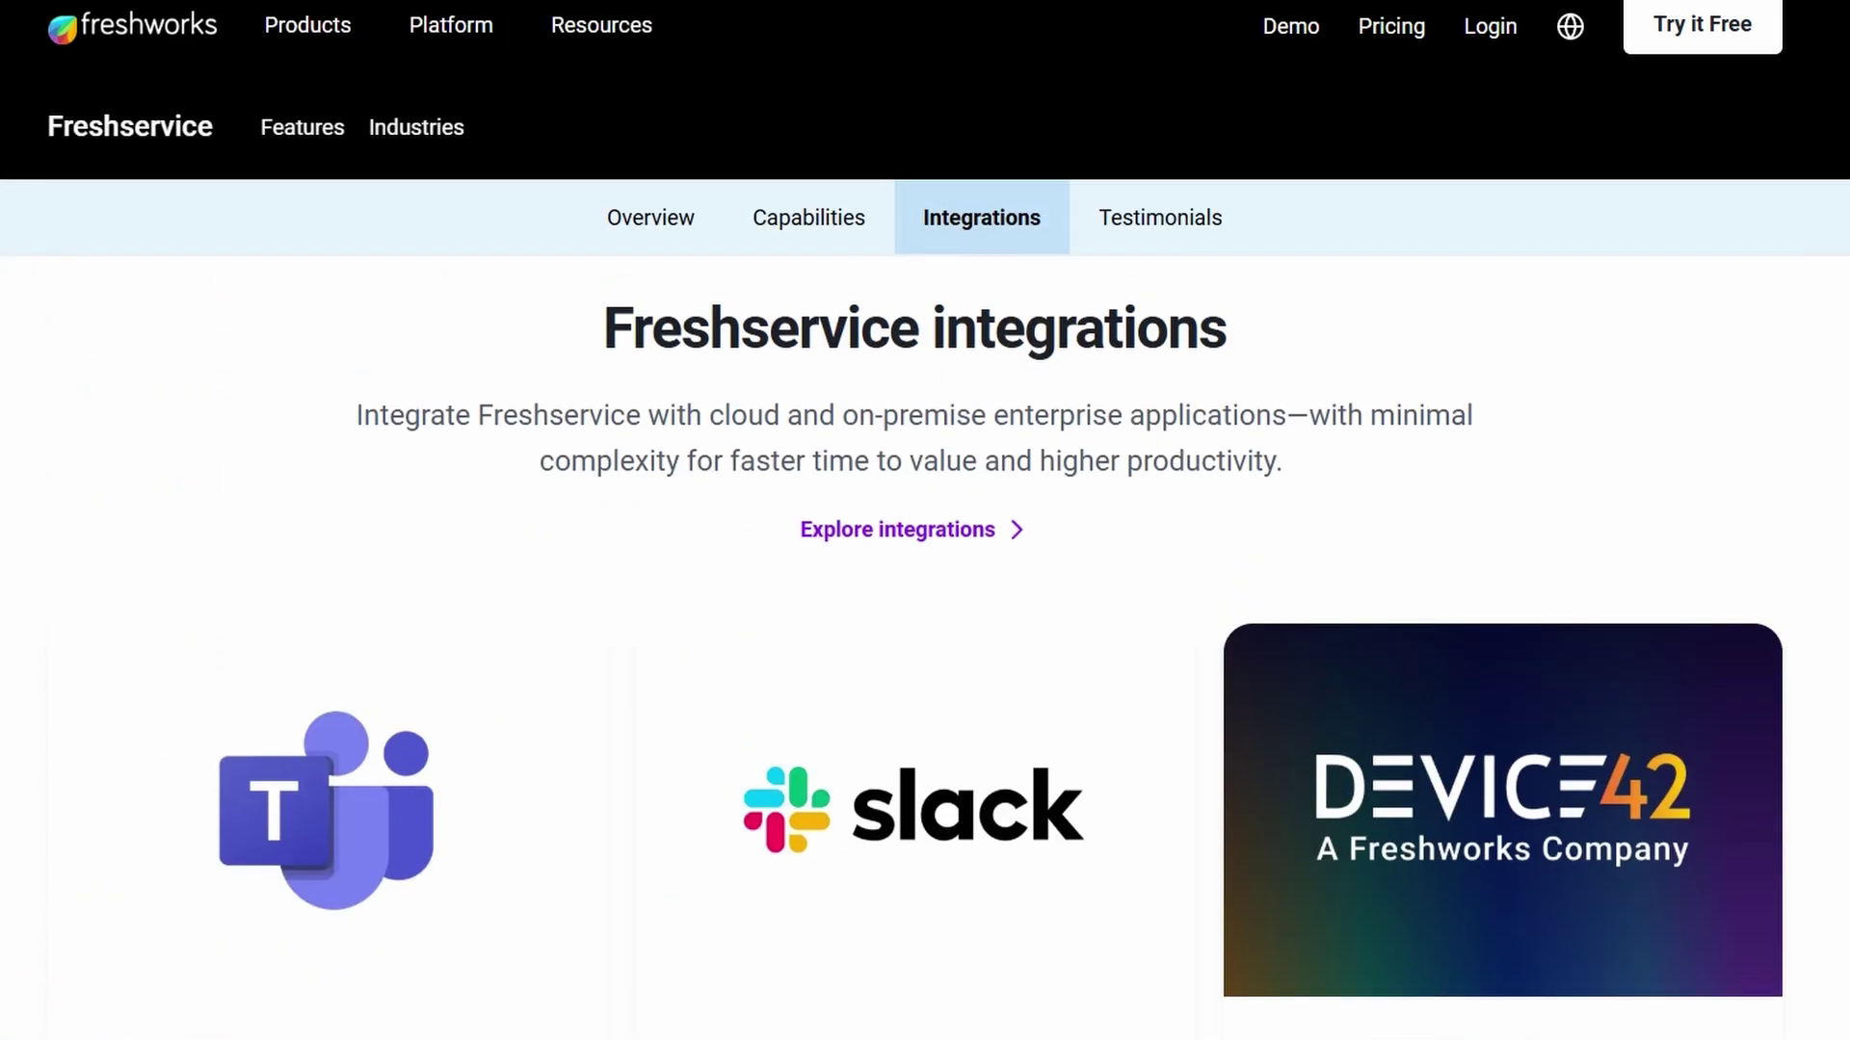
scroll(925, 579, up, 3)
scroll(926, 578, up, 2)
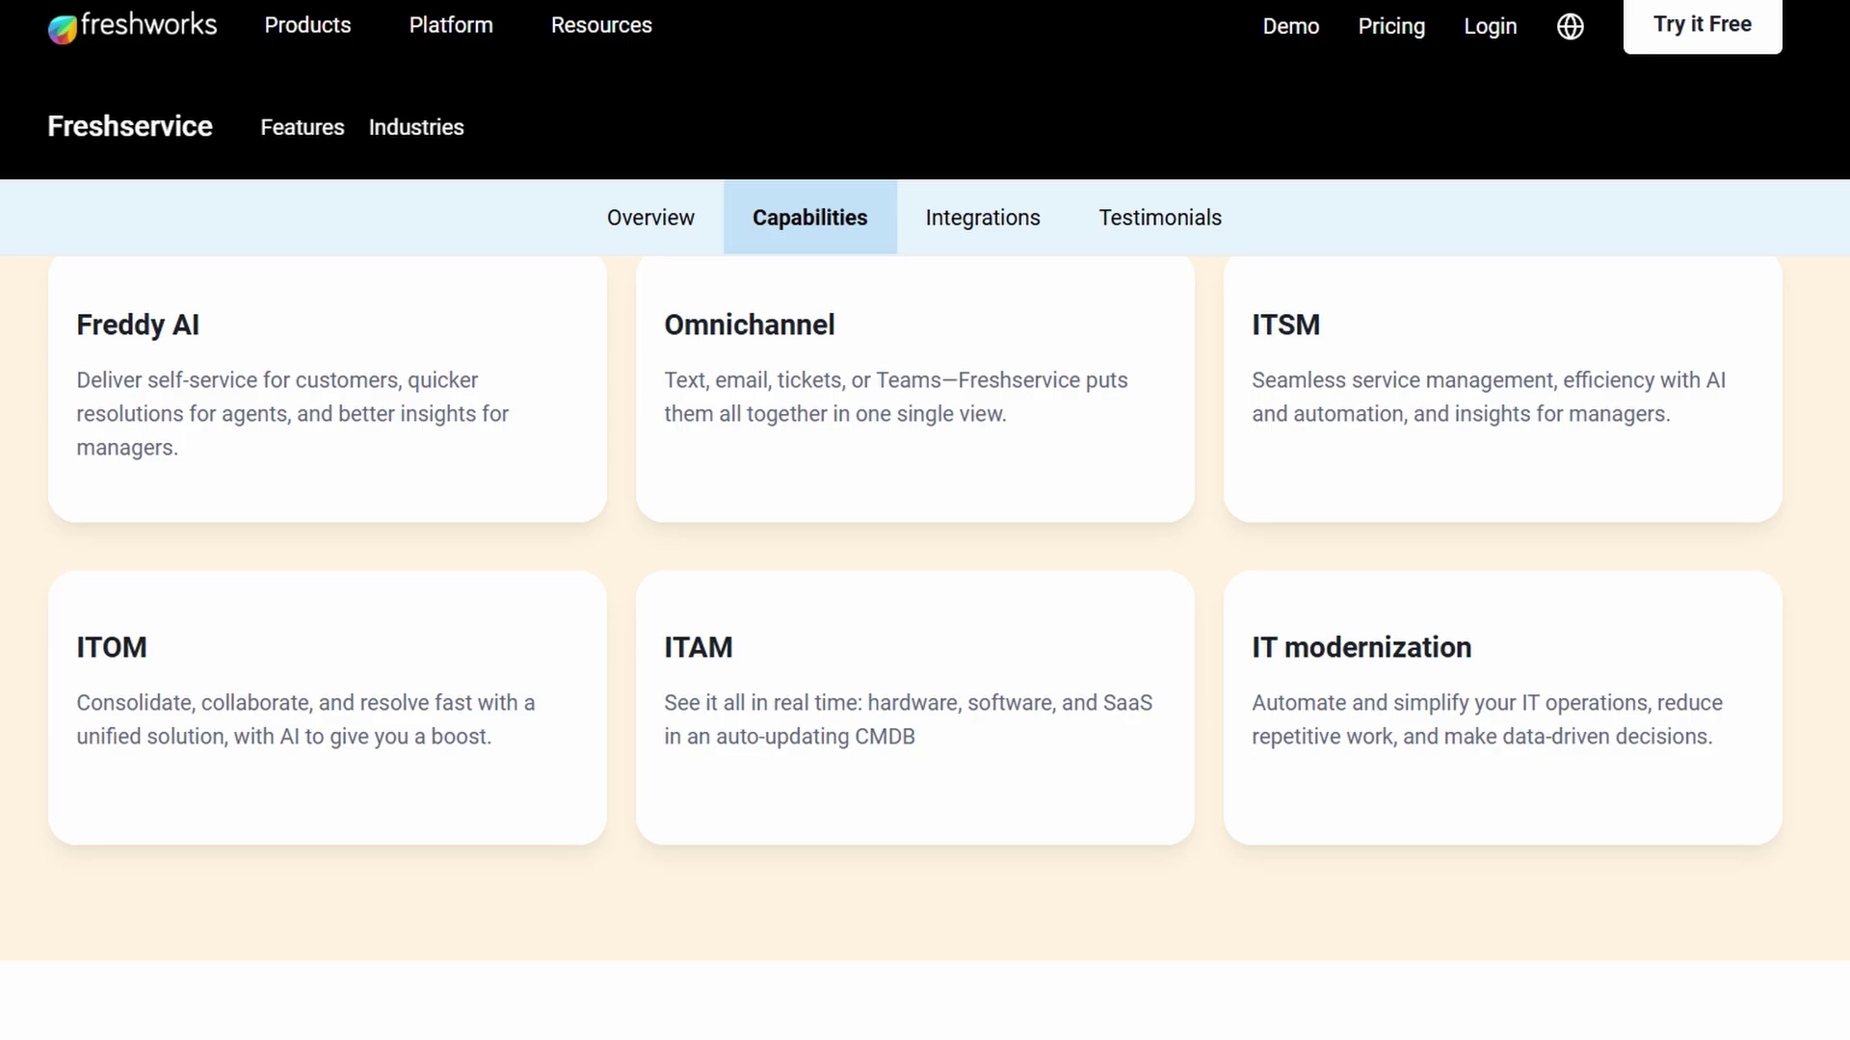
scroll(925, 578, up, 3)
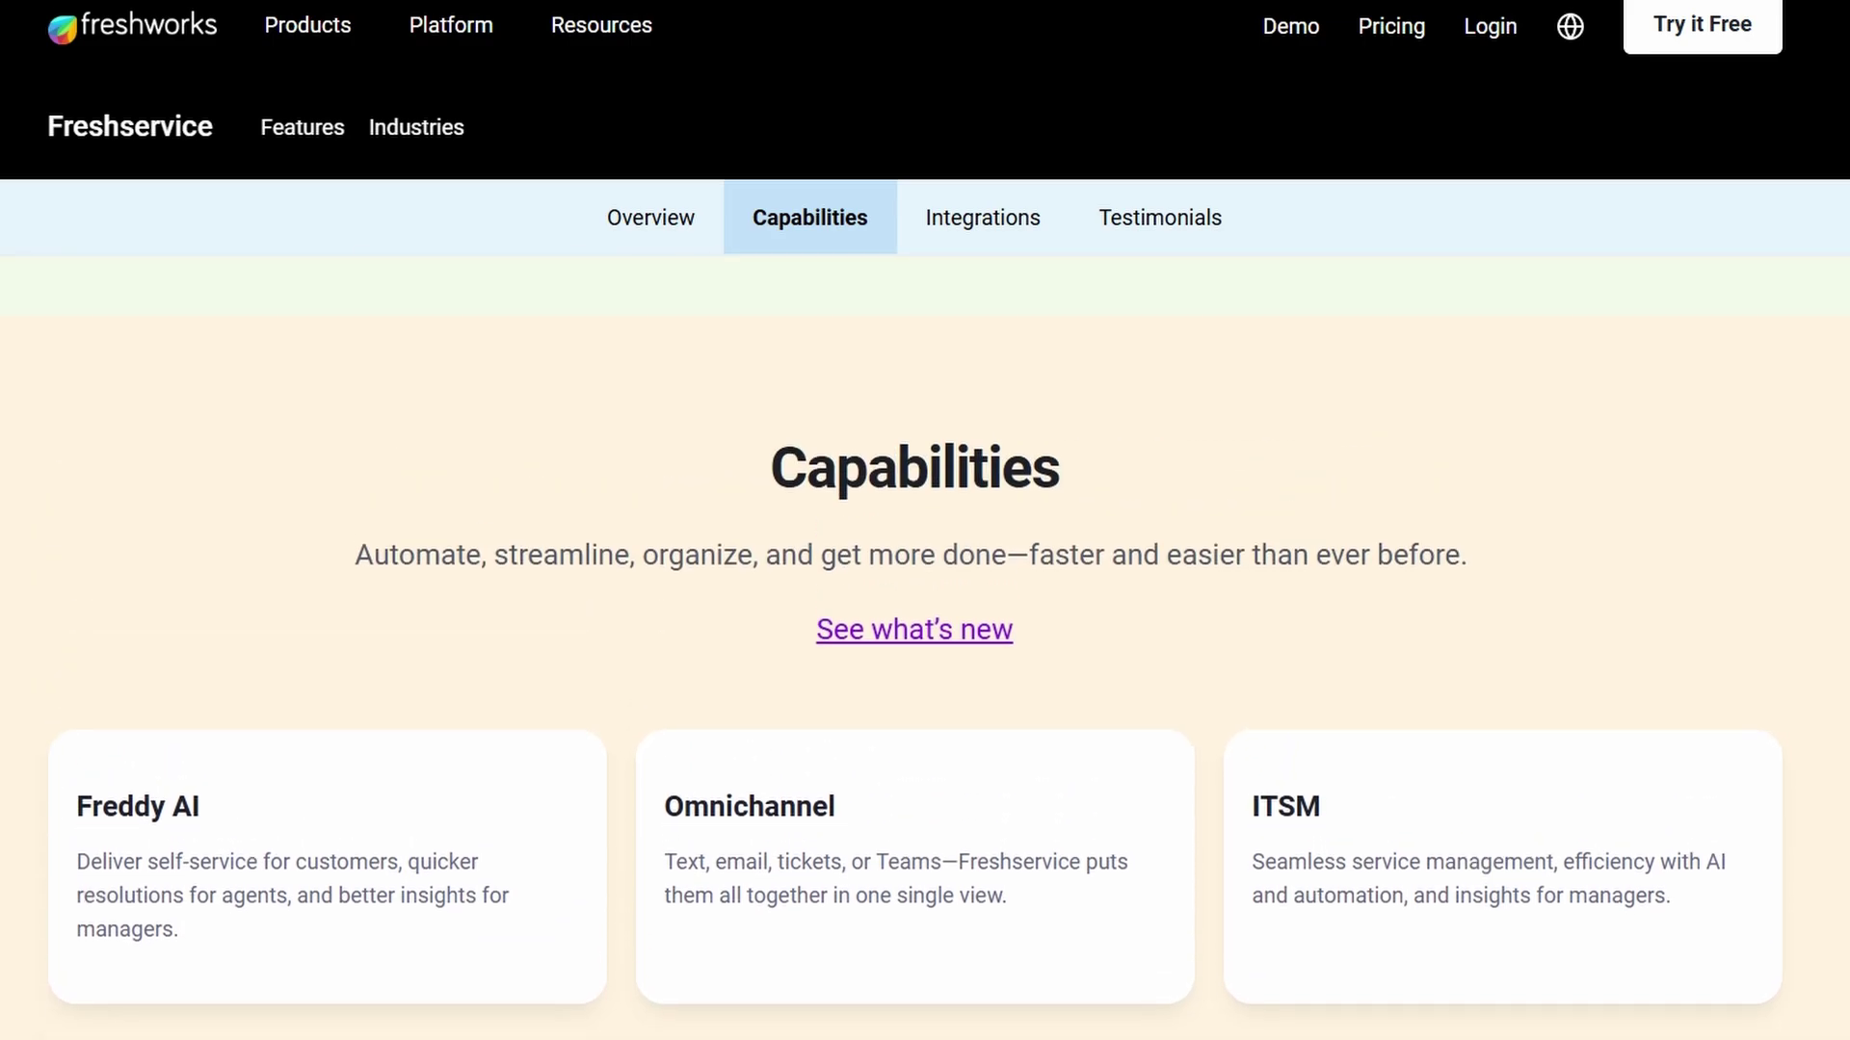
scroll(925, 579, down, 10)
scroll(925, 578, up, 4)
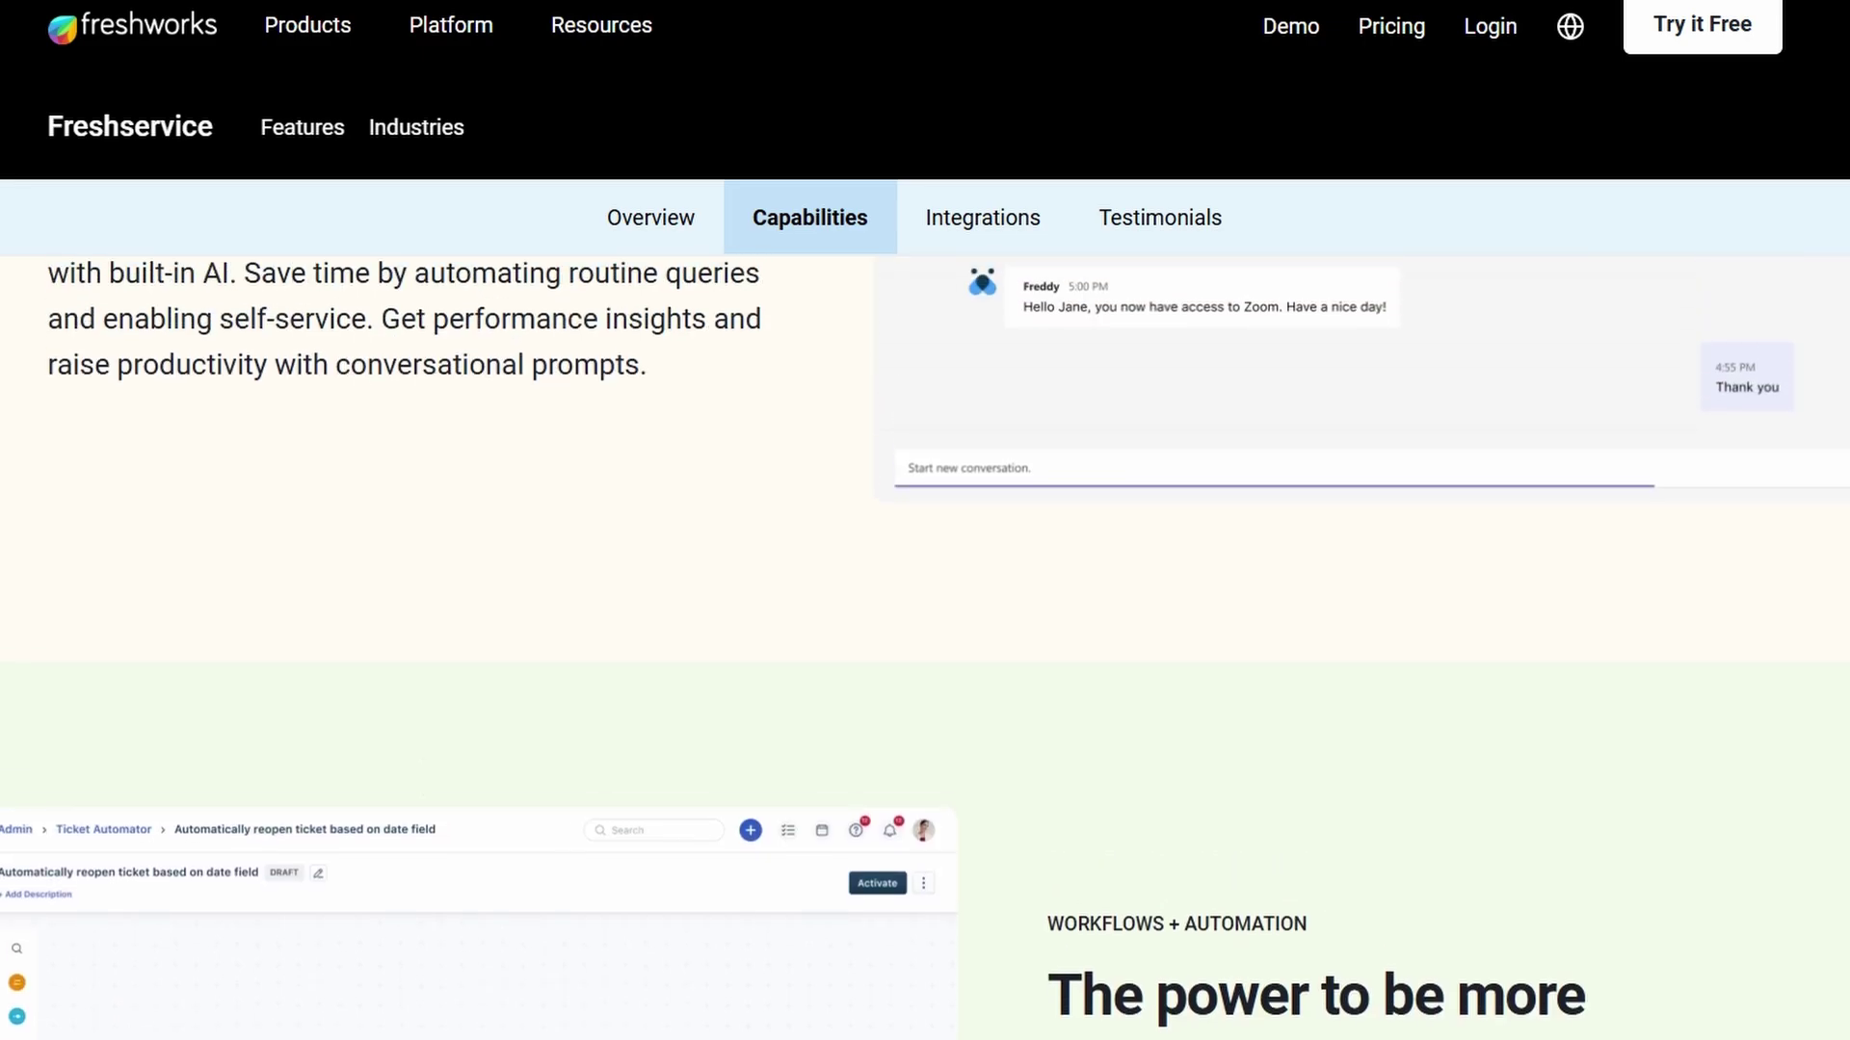
scroll(924, 578, up, 3)
scroll(925, 578, up, 2)
scroll(925, 578, up, 2)
scroll(926, 578, up, 3)
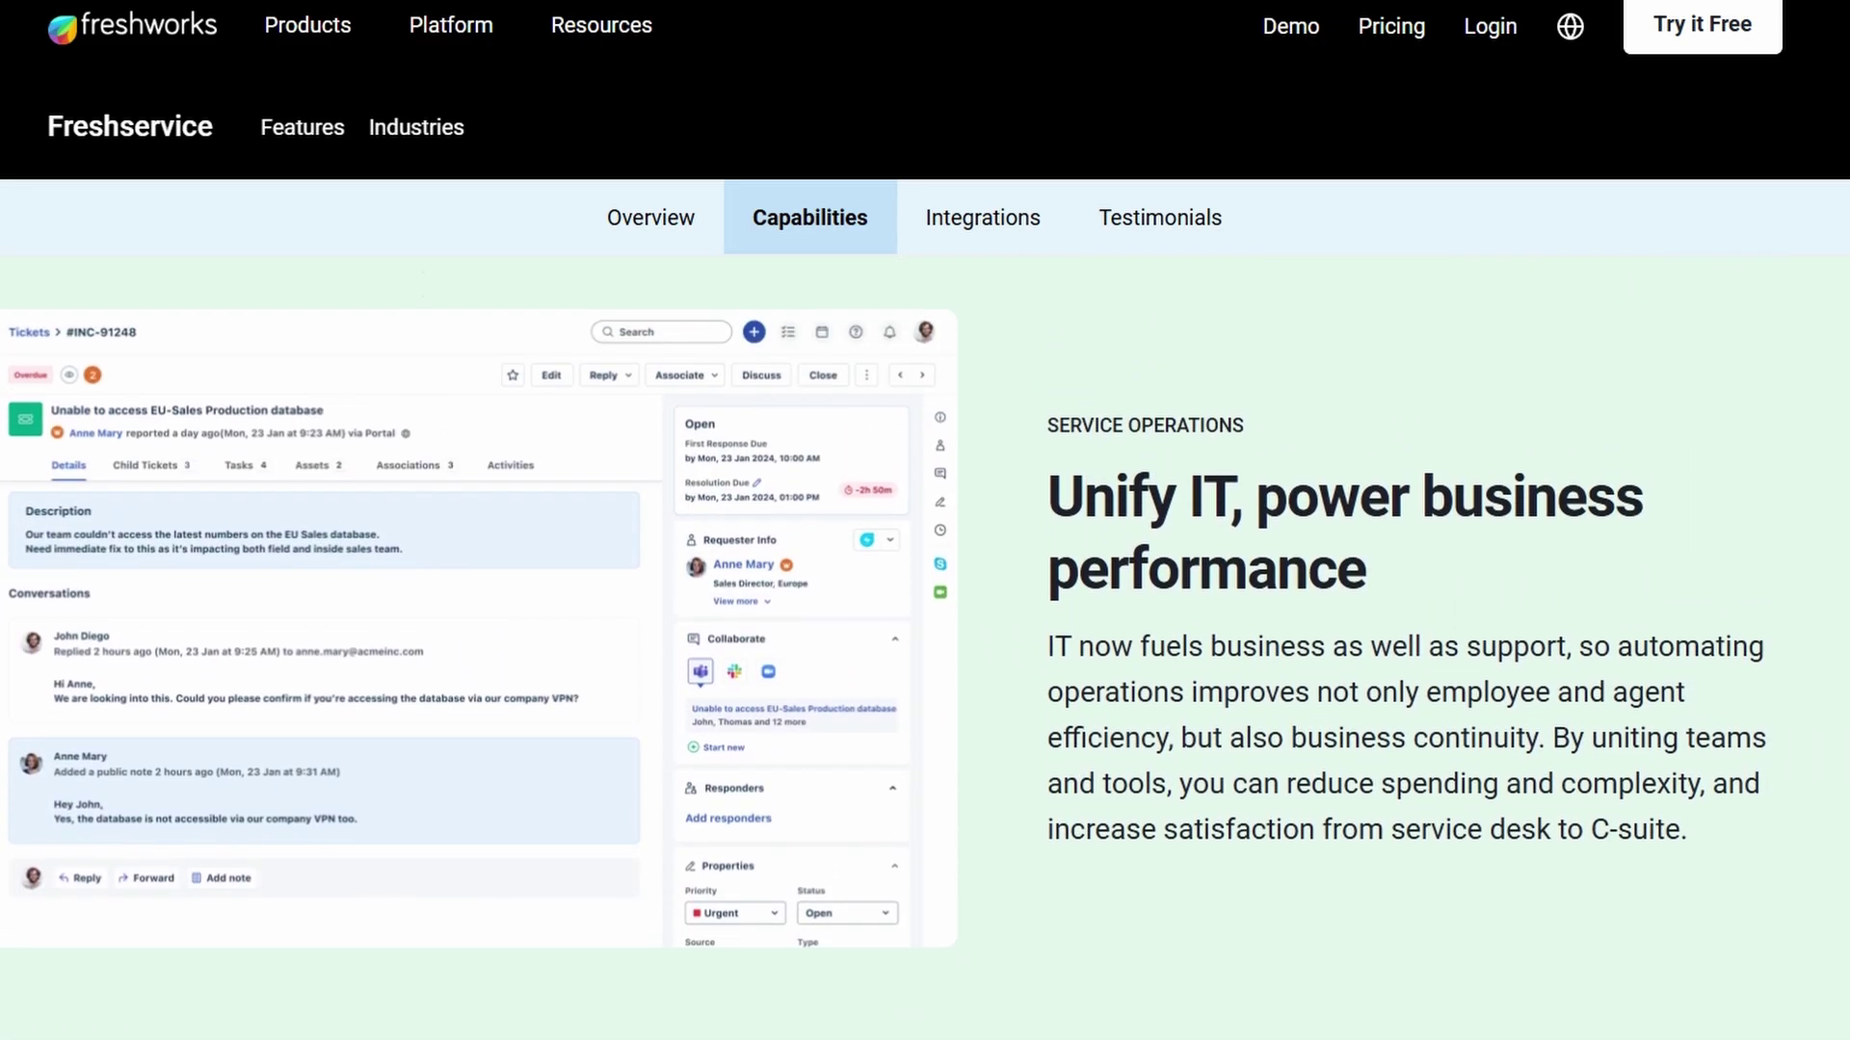
scroll(925, 578, up, 5)
scroll(925, 578, up, 2)
scroll(925, 578, up, 1)
scroll(925, 578, up, 2)
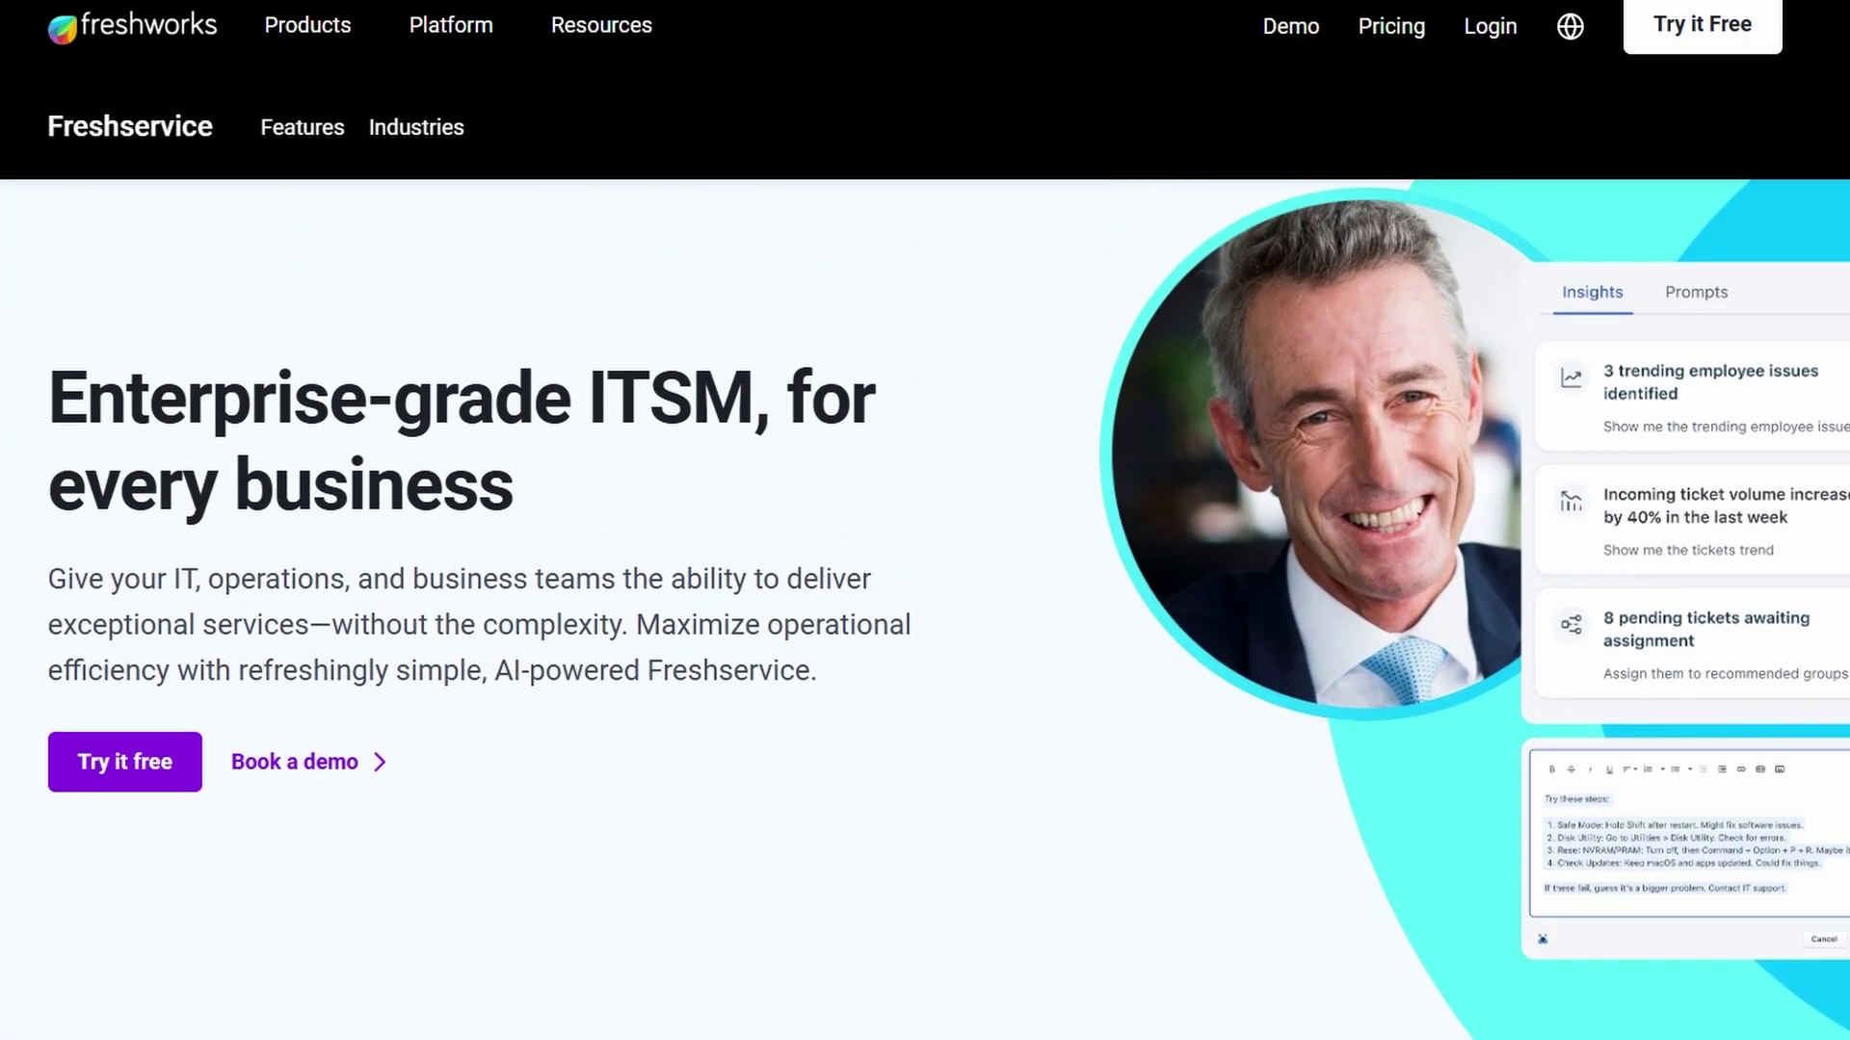
scroll(925, 578, up, 1)
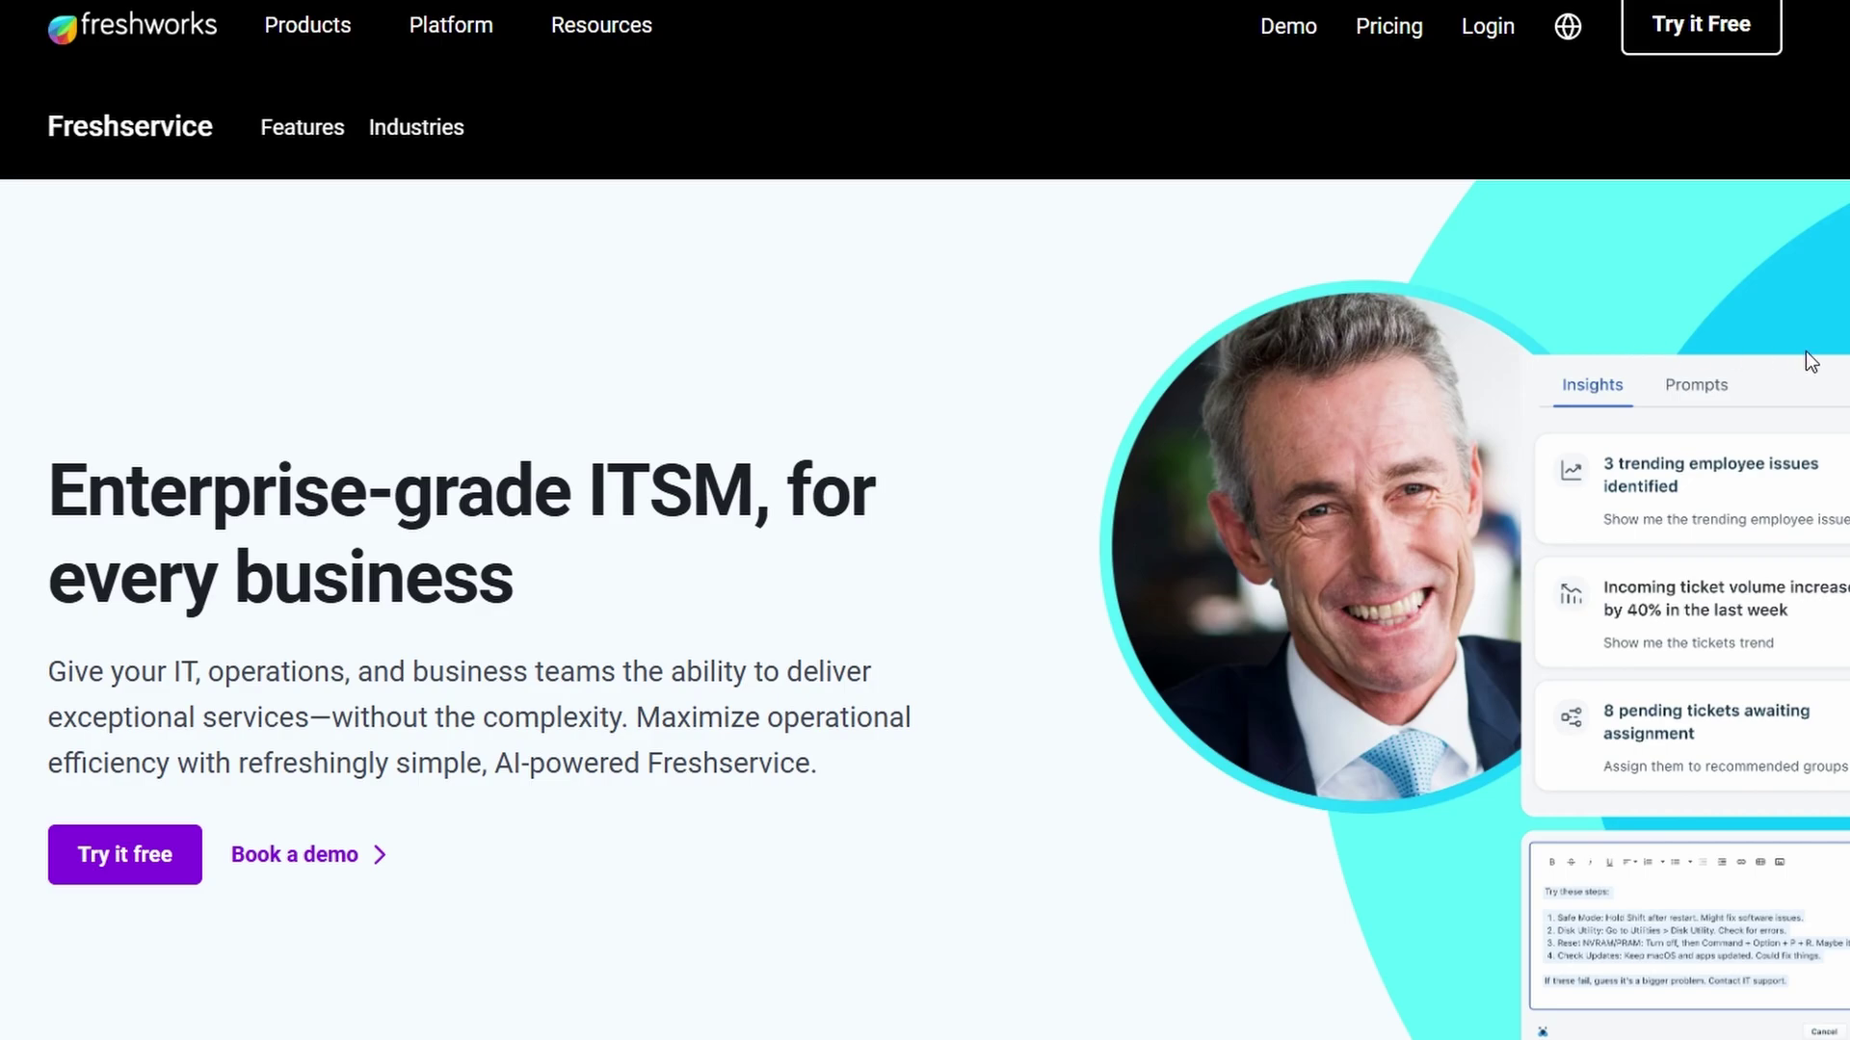
scroll(1805, 352, down, 10)
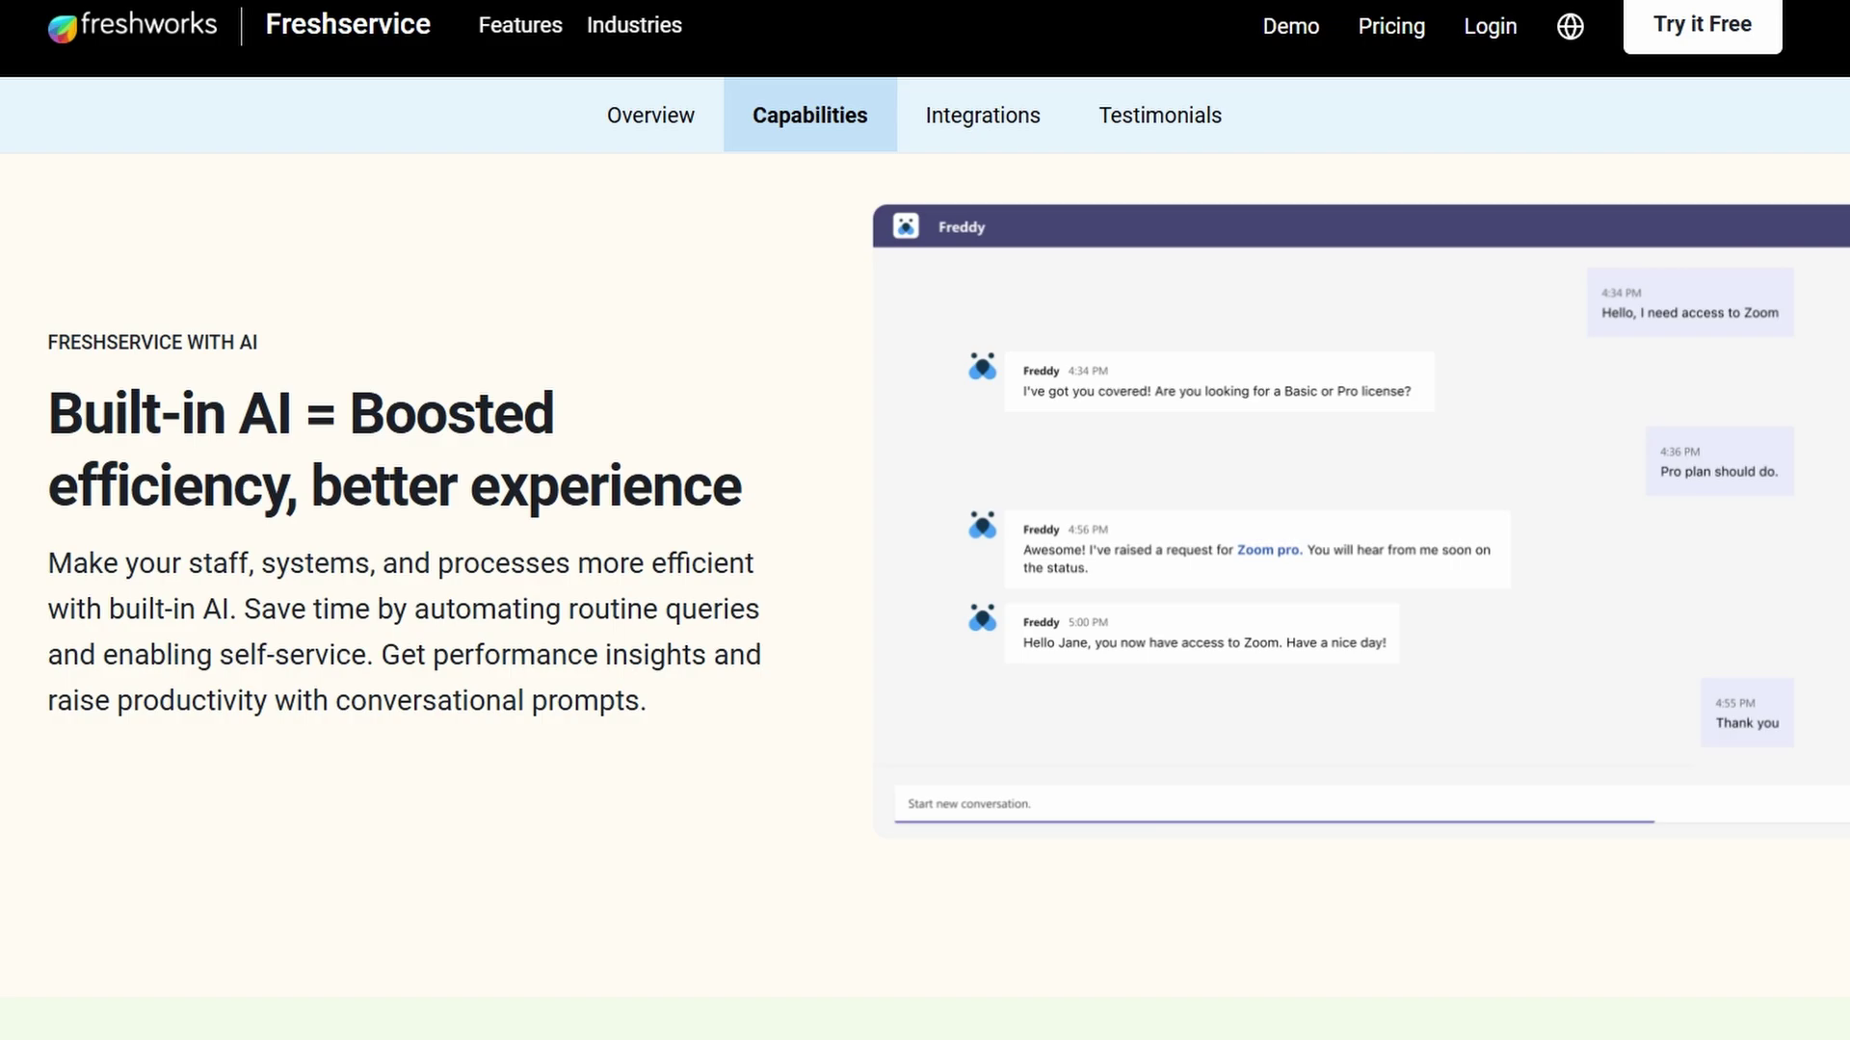
scroll(925, 578, down, 1)
scroll(925, 578, down, 2)
scroll(925, 578, down, 4)
scroll(925, 578, down, 4)
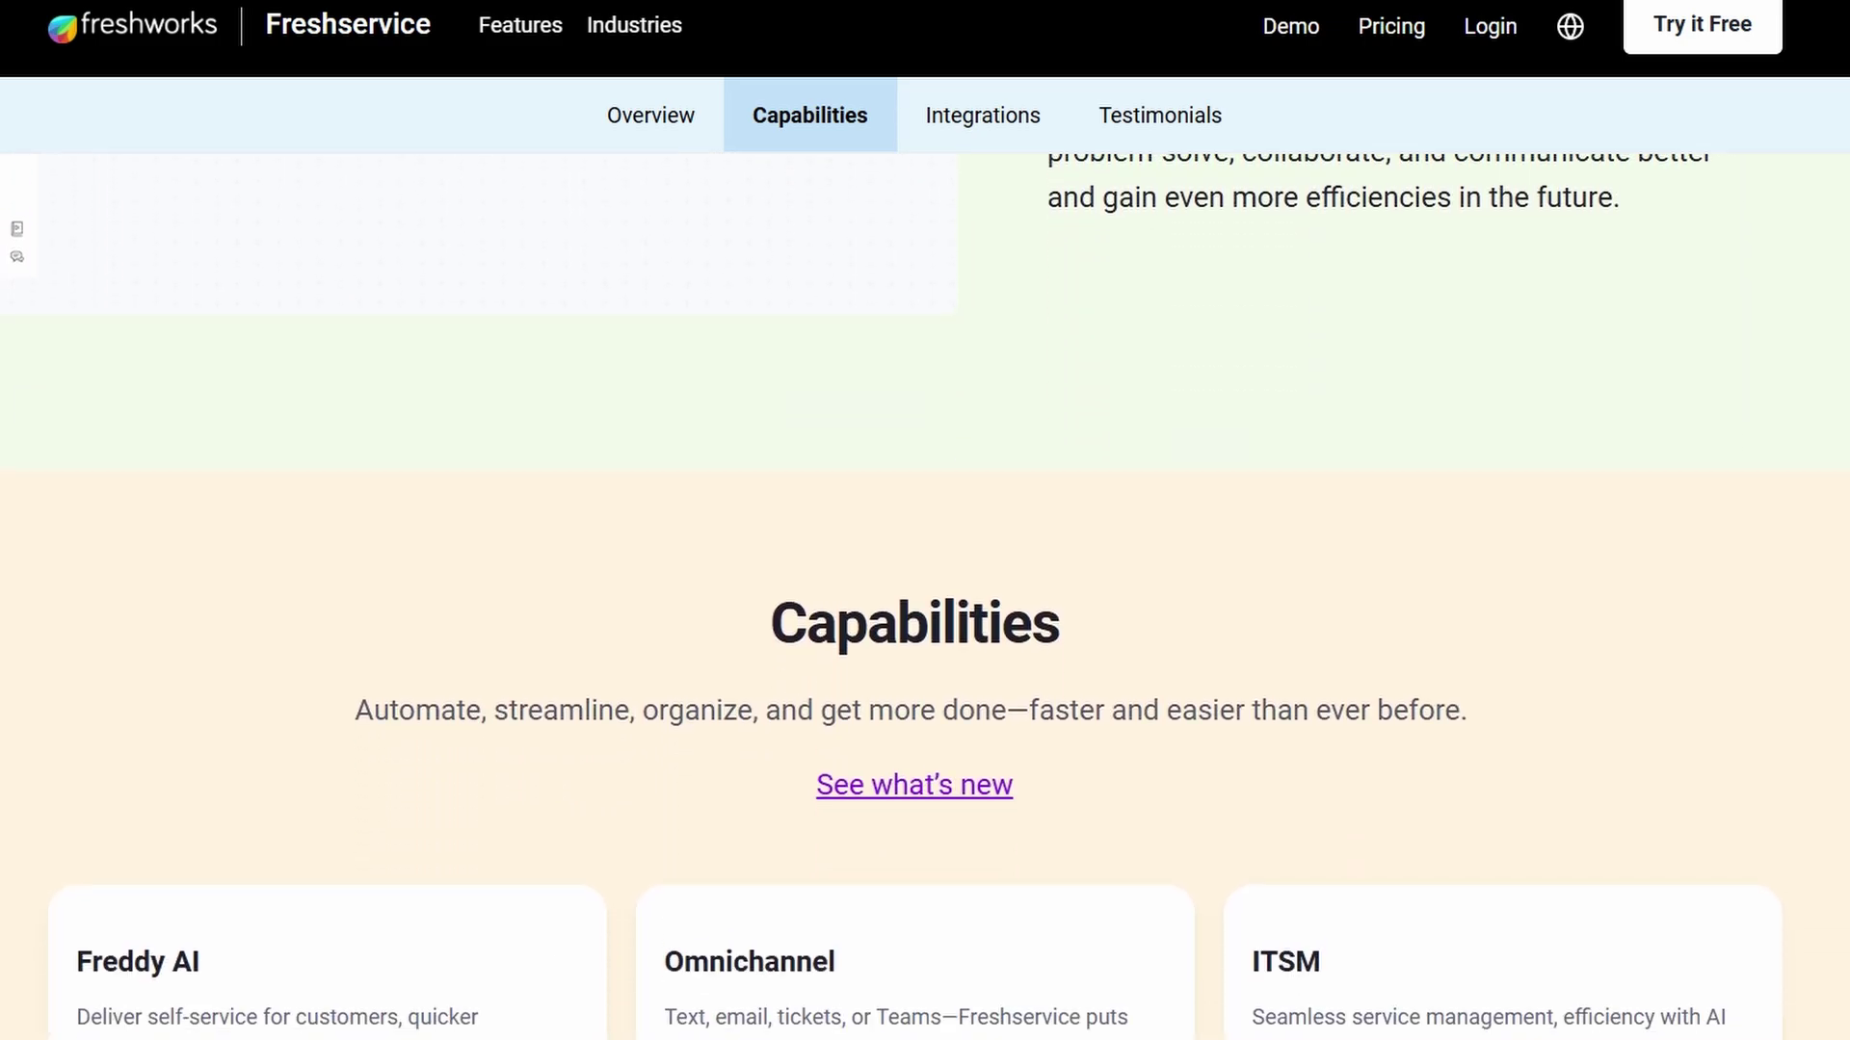
scroll(924, 578, down, 4)
scroll(925, 578, down, 6)
scroll(926, 579, down, 5)
scroll(924, 579, down, 4)
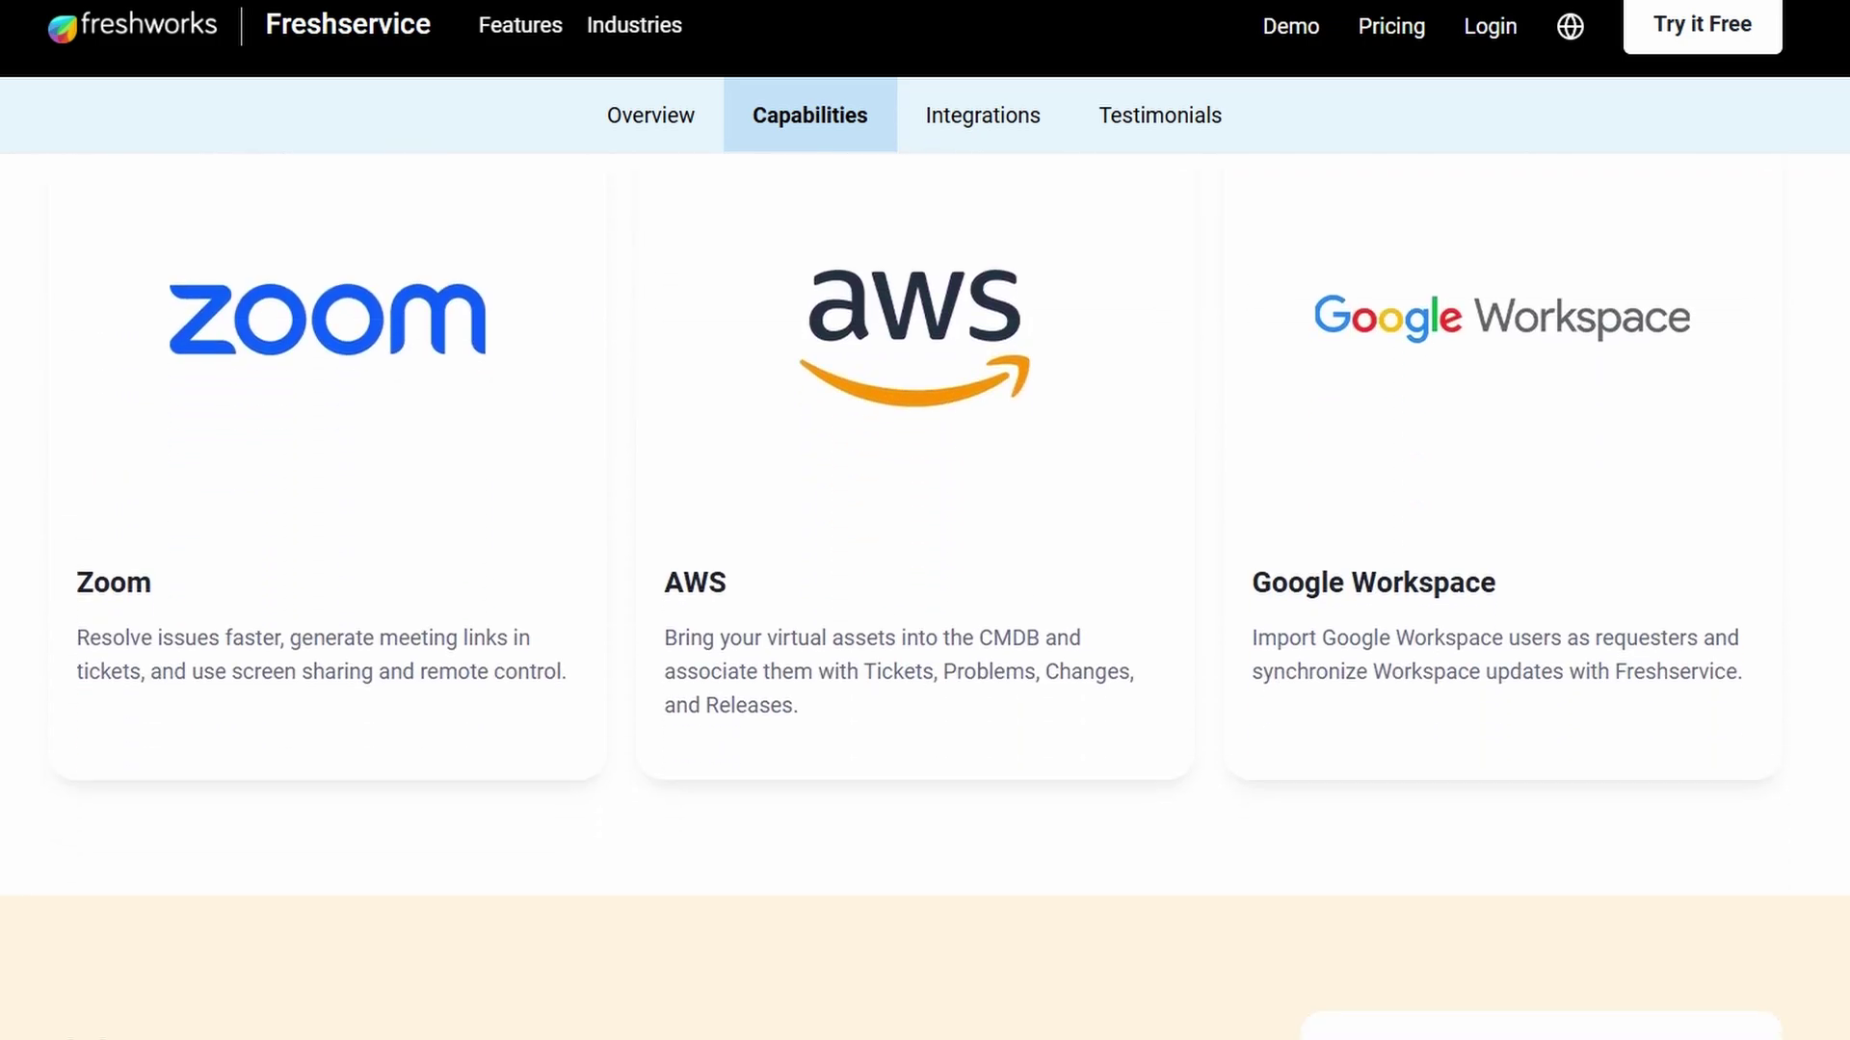
scroll(925, 579, down, 4)
scroll(924, 578, down, 3)
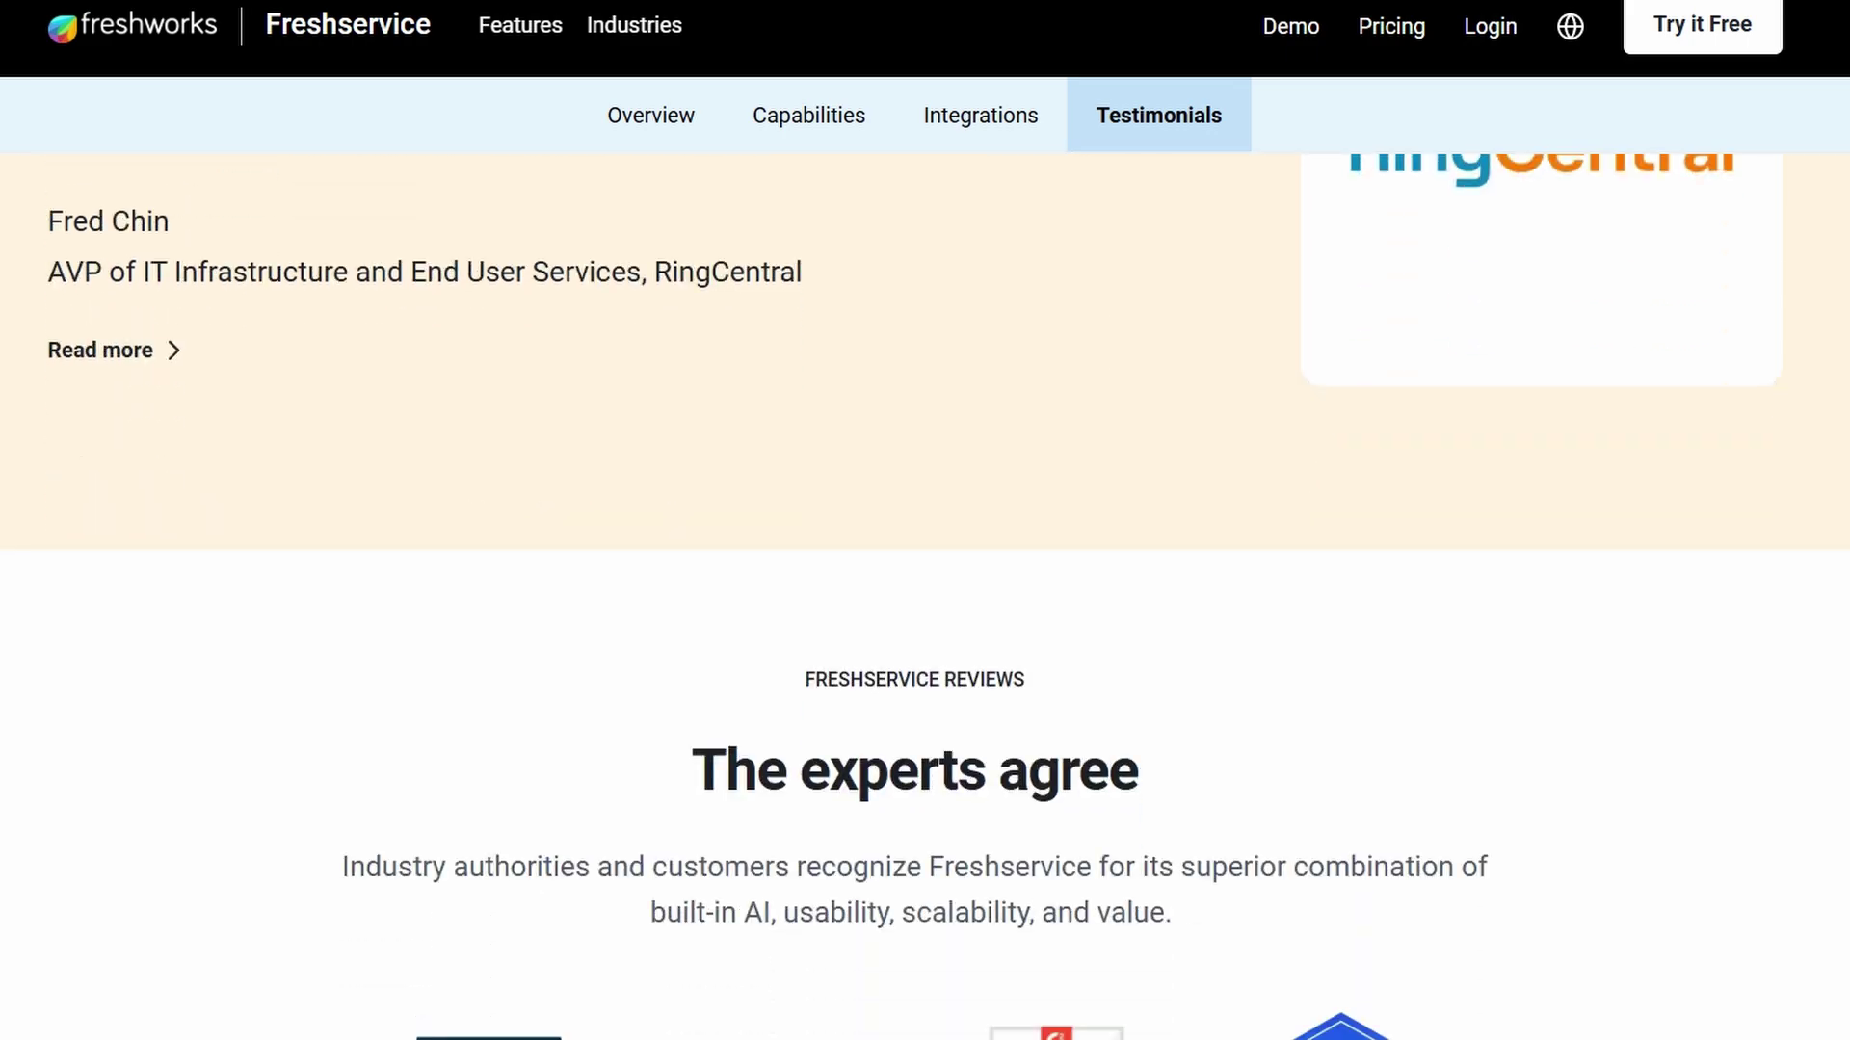
scroll(926, 578, down, 5)
scroll(925, 578, down, 1)
scroll(926, 578, down, 4)
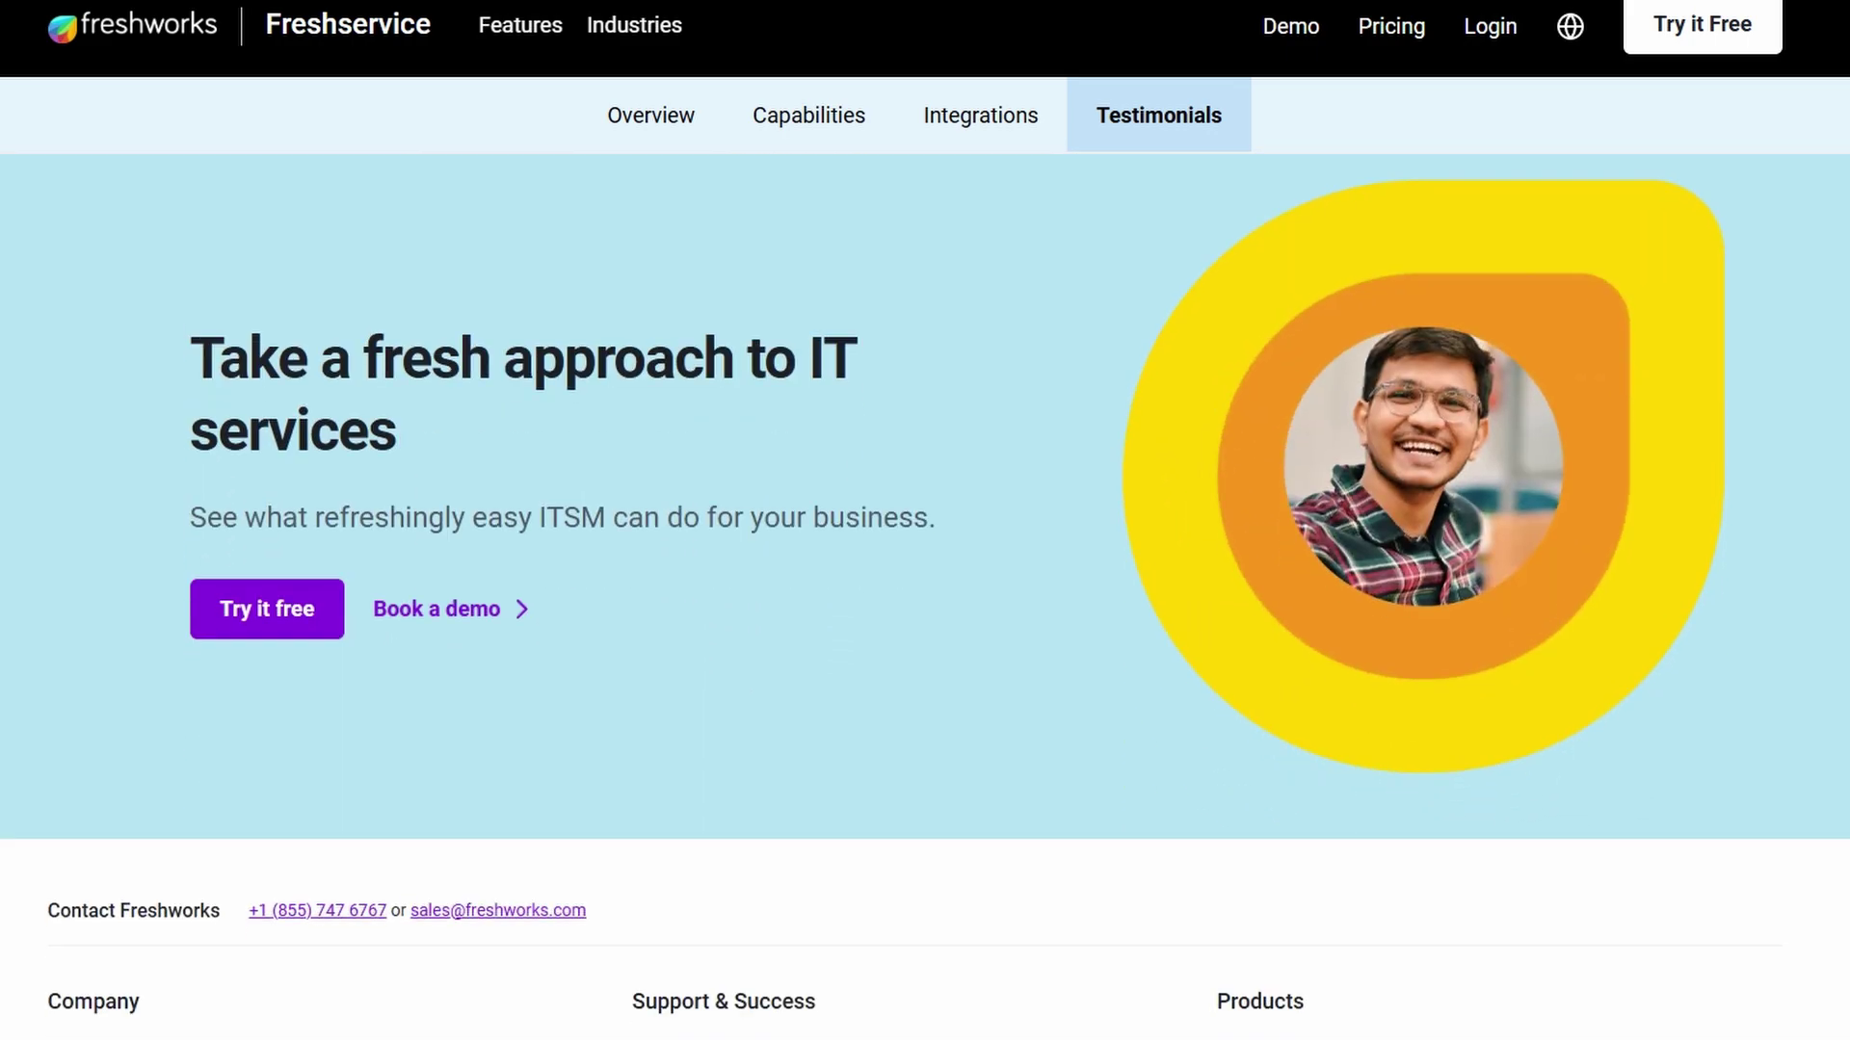
scroll(925, 578, down, 1)
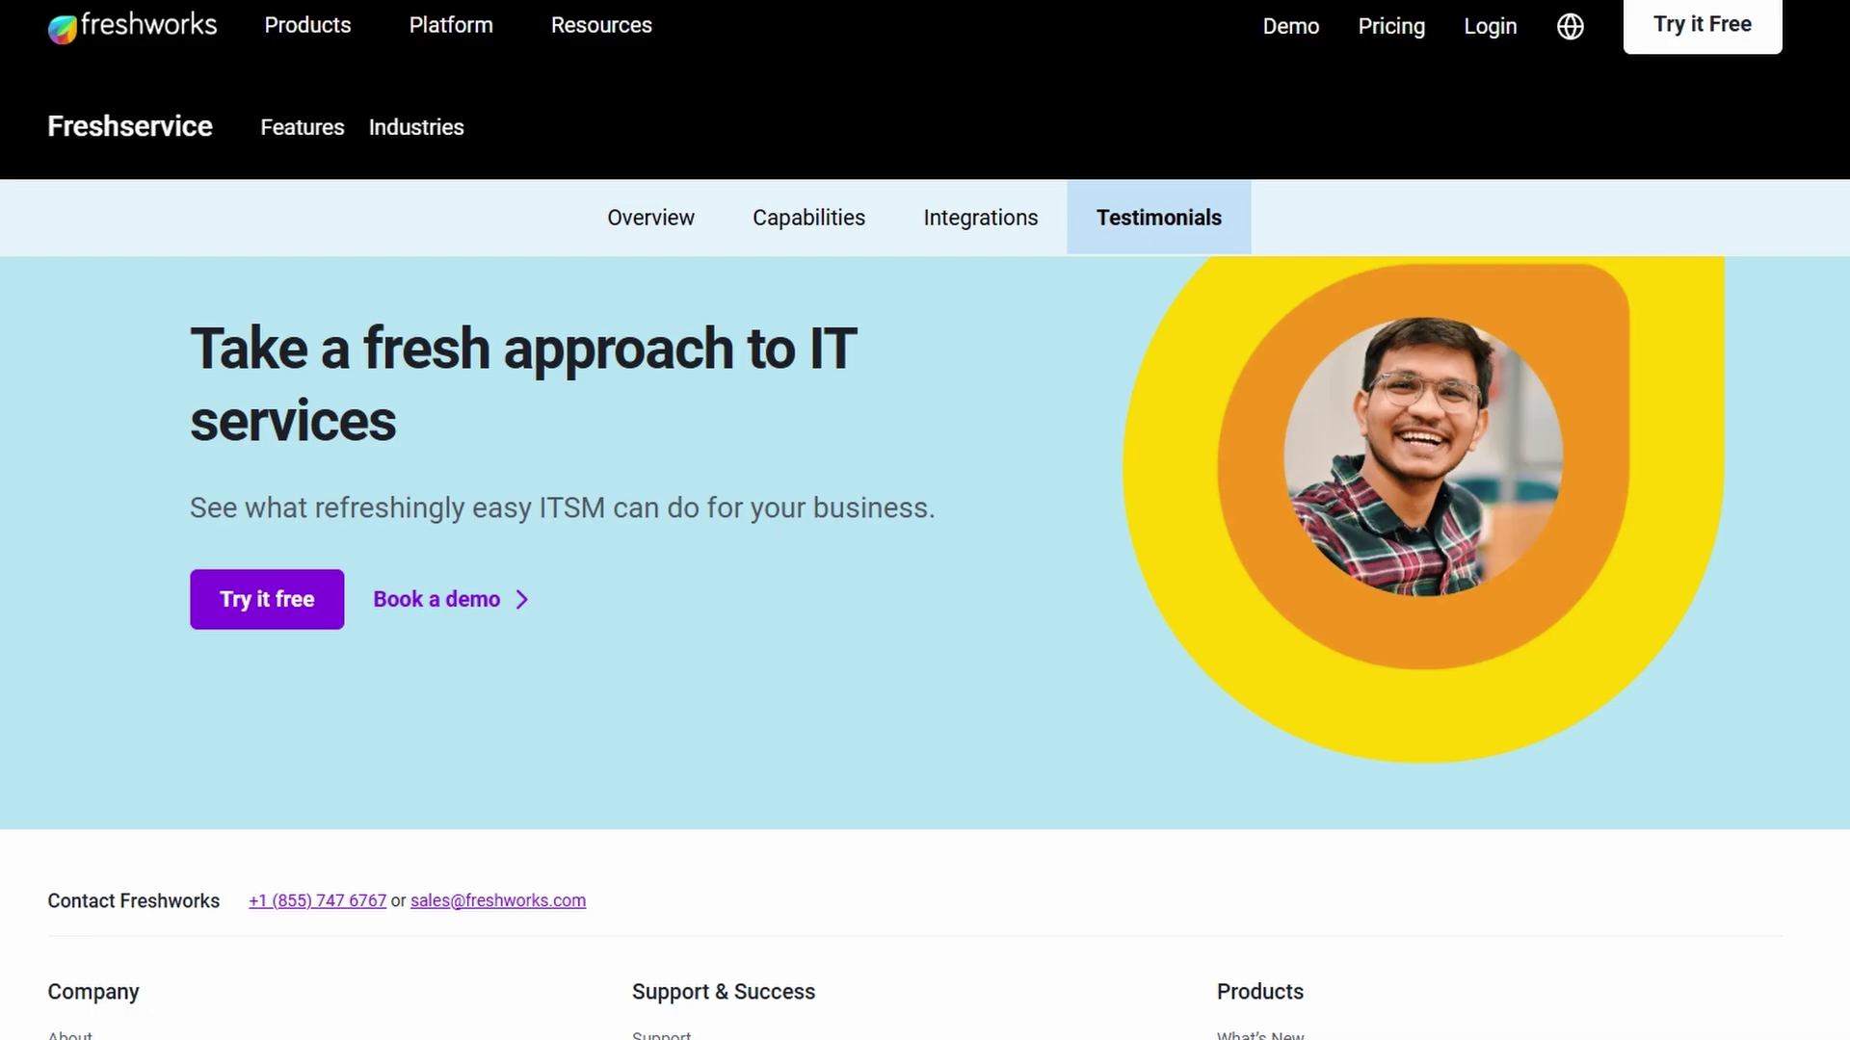
scroll(1835, 692, up, 15)
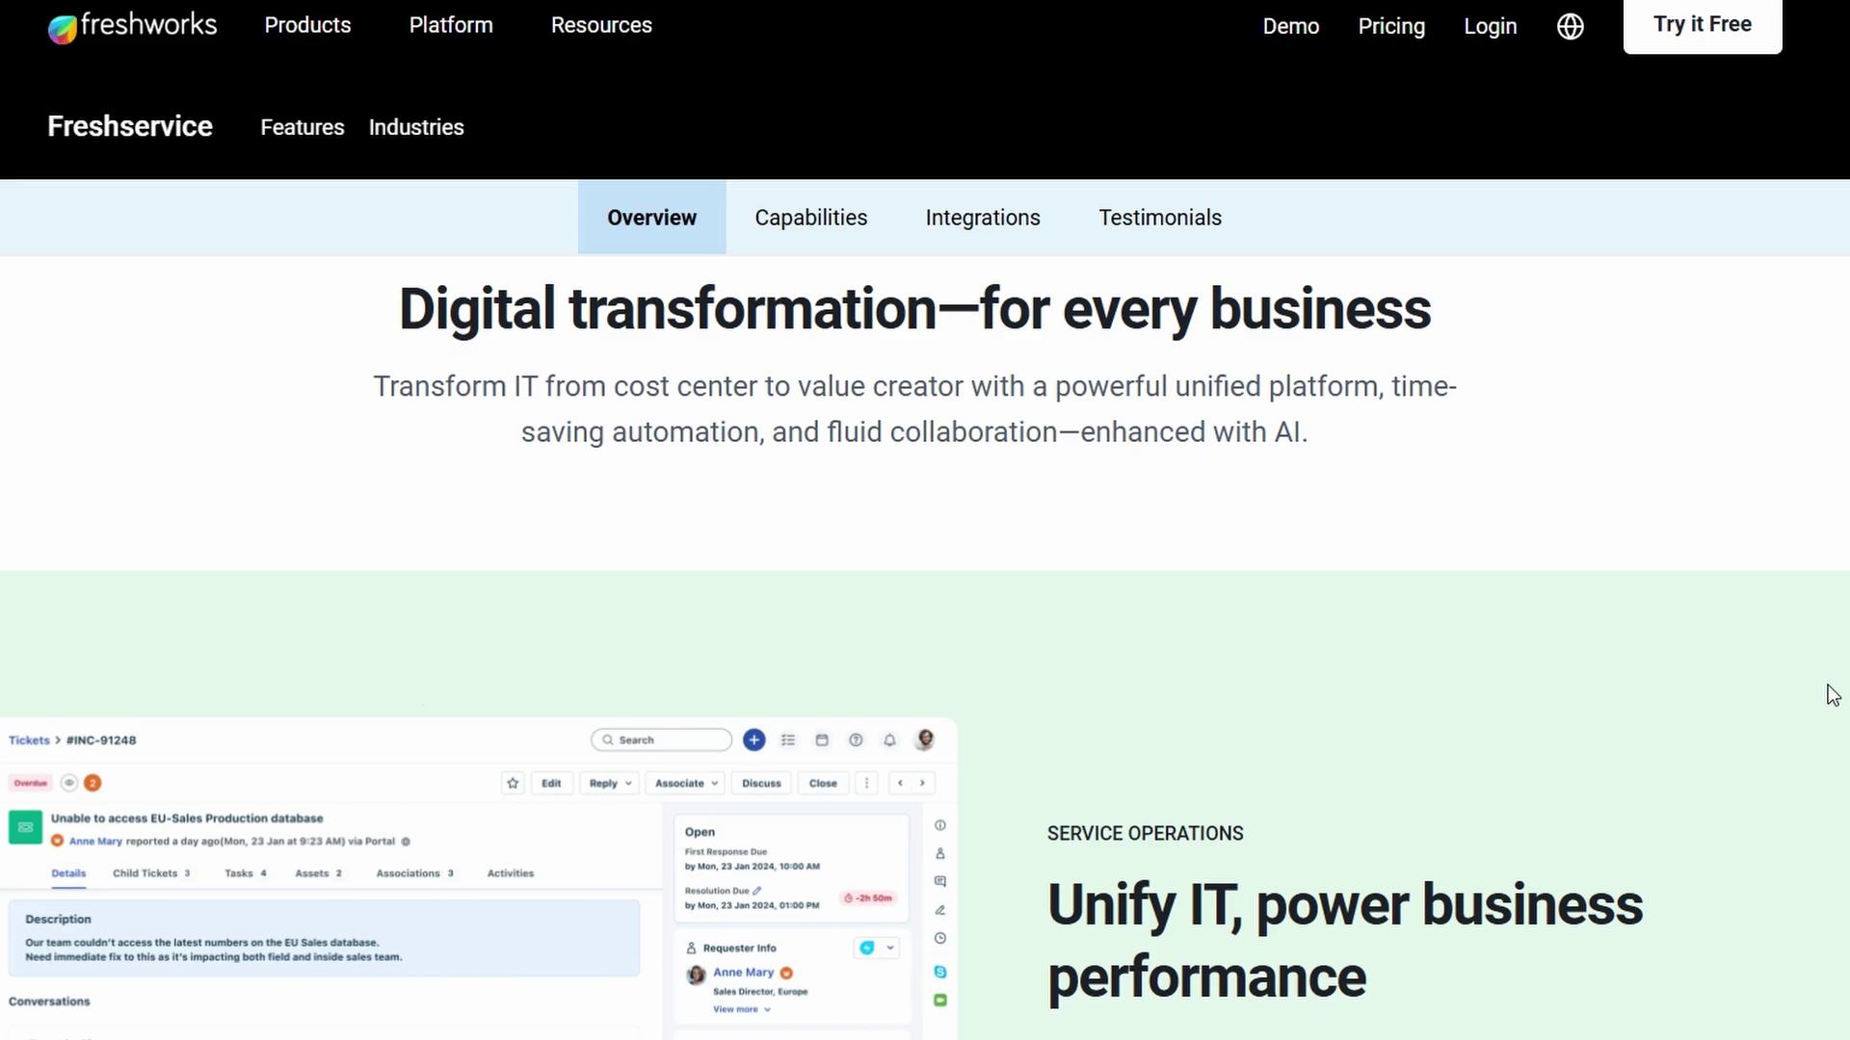
scroll(1833, 694, up, 3)
scroll(1833, 695, up, 3)
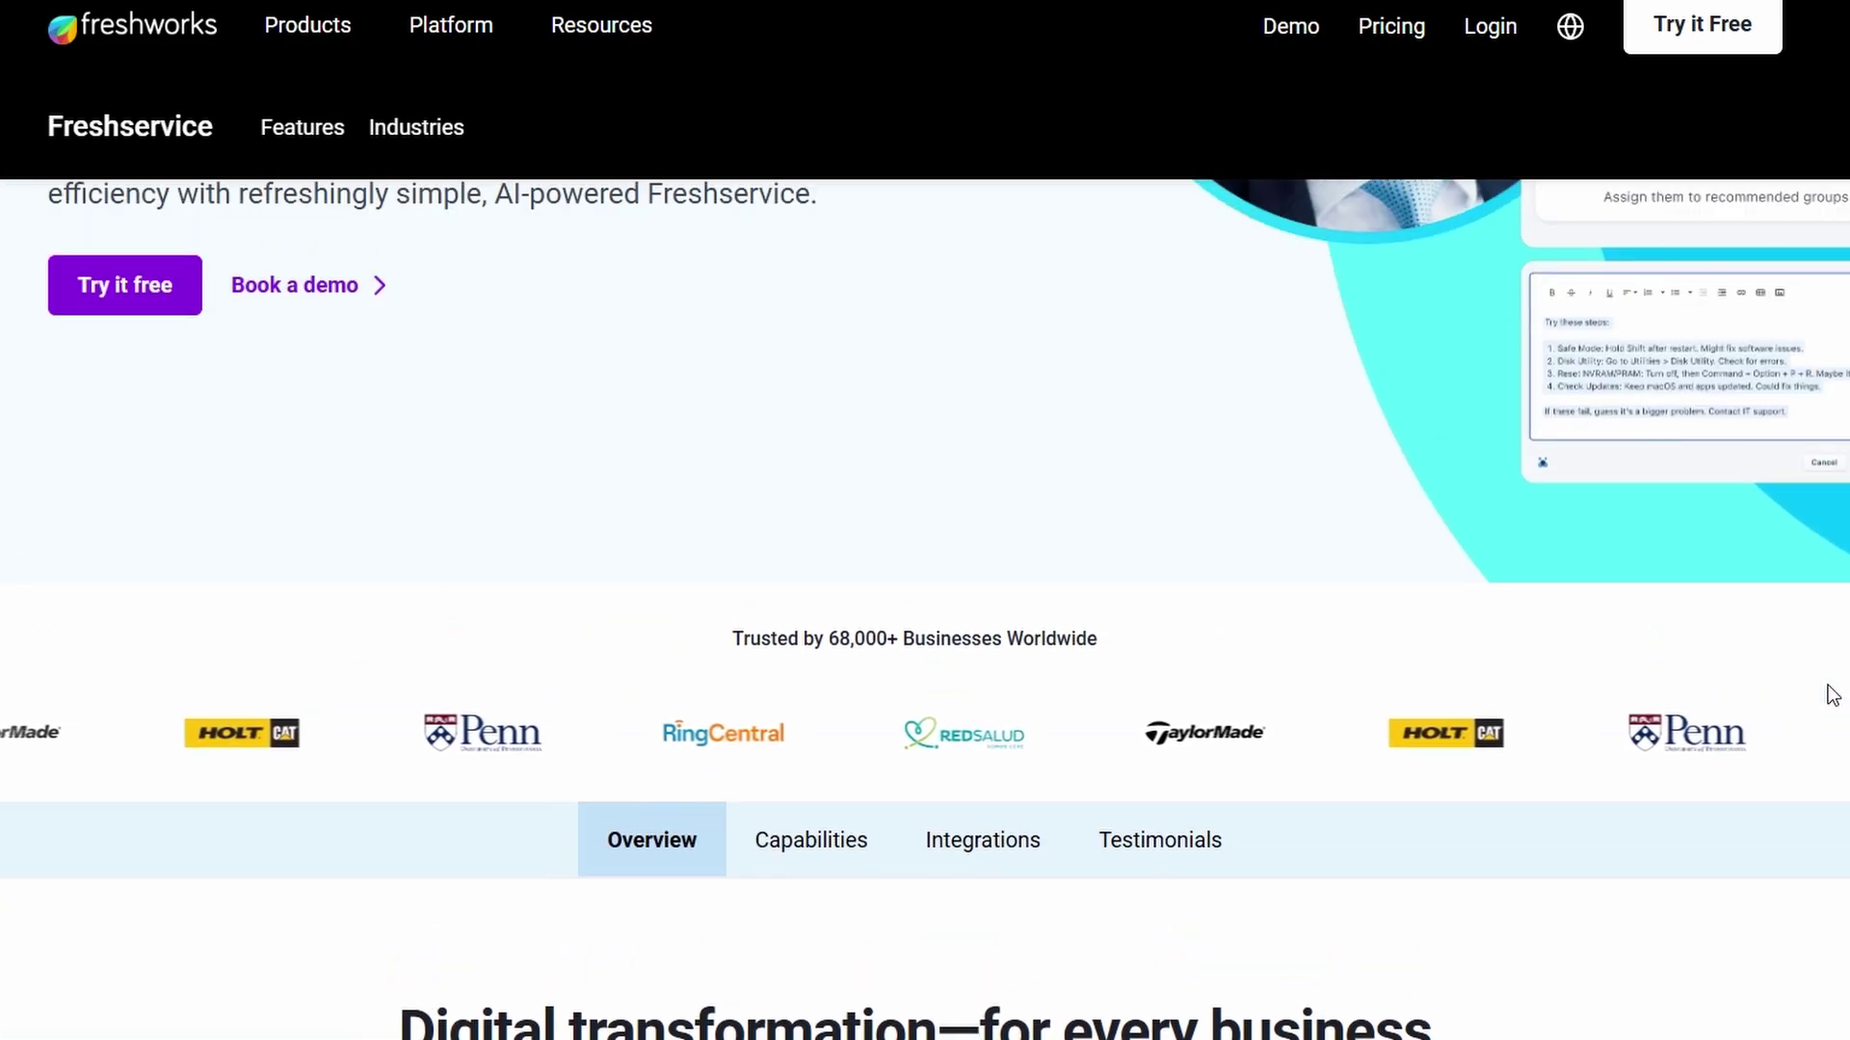
scroll(1832, 695, up, 4)
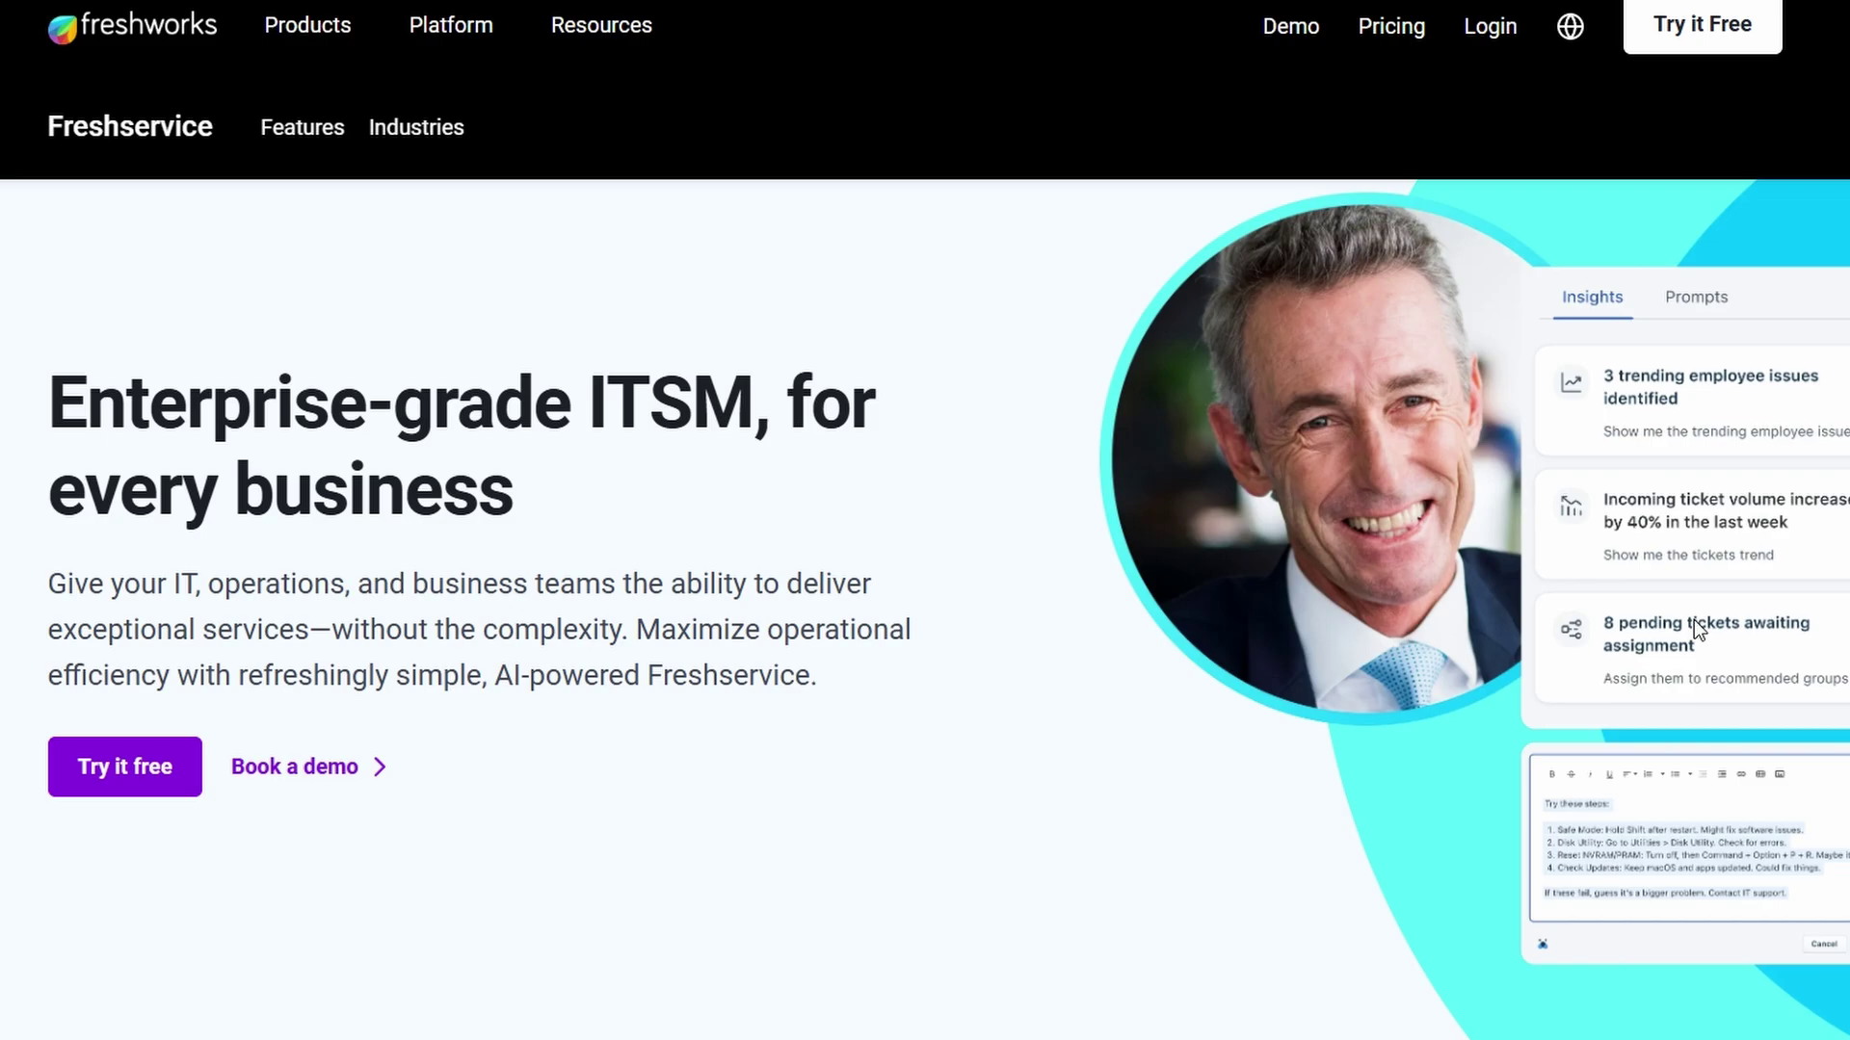
scroll(1693, 627, up, 1)
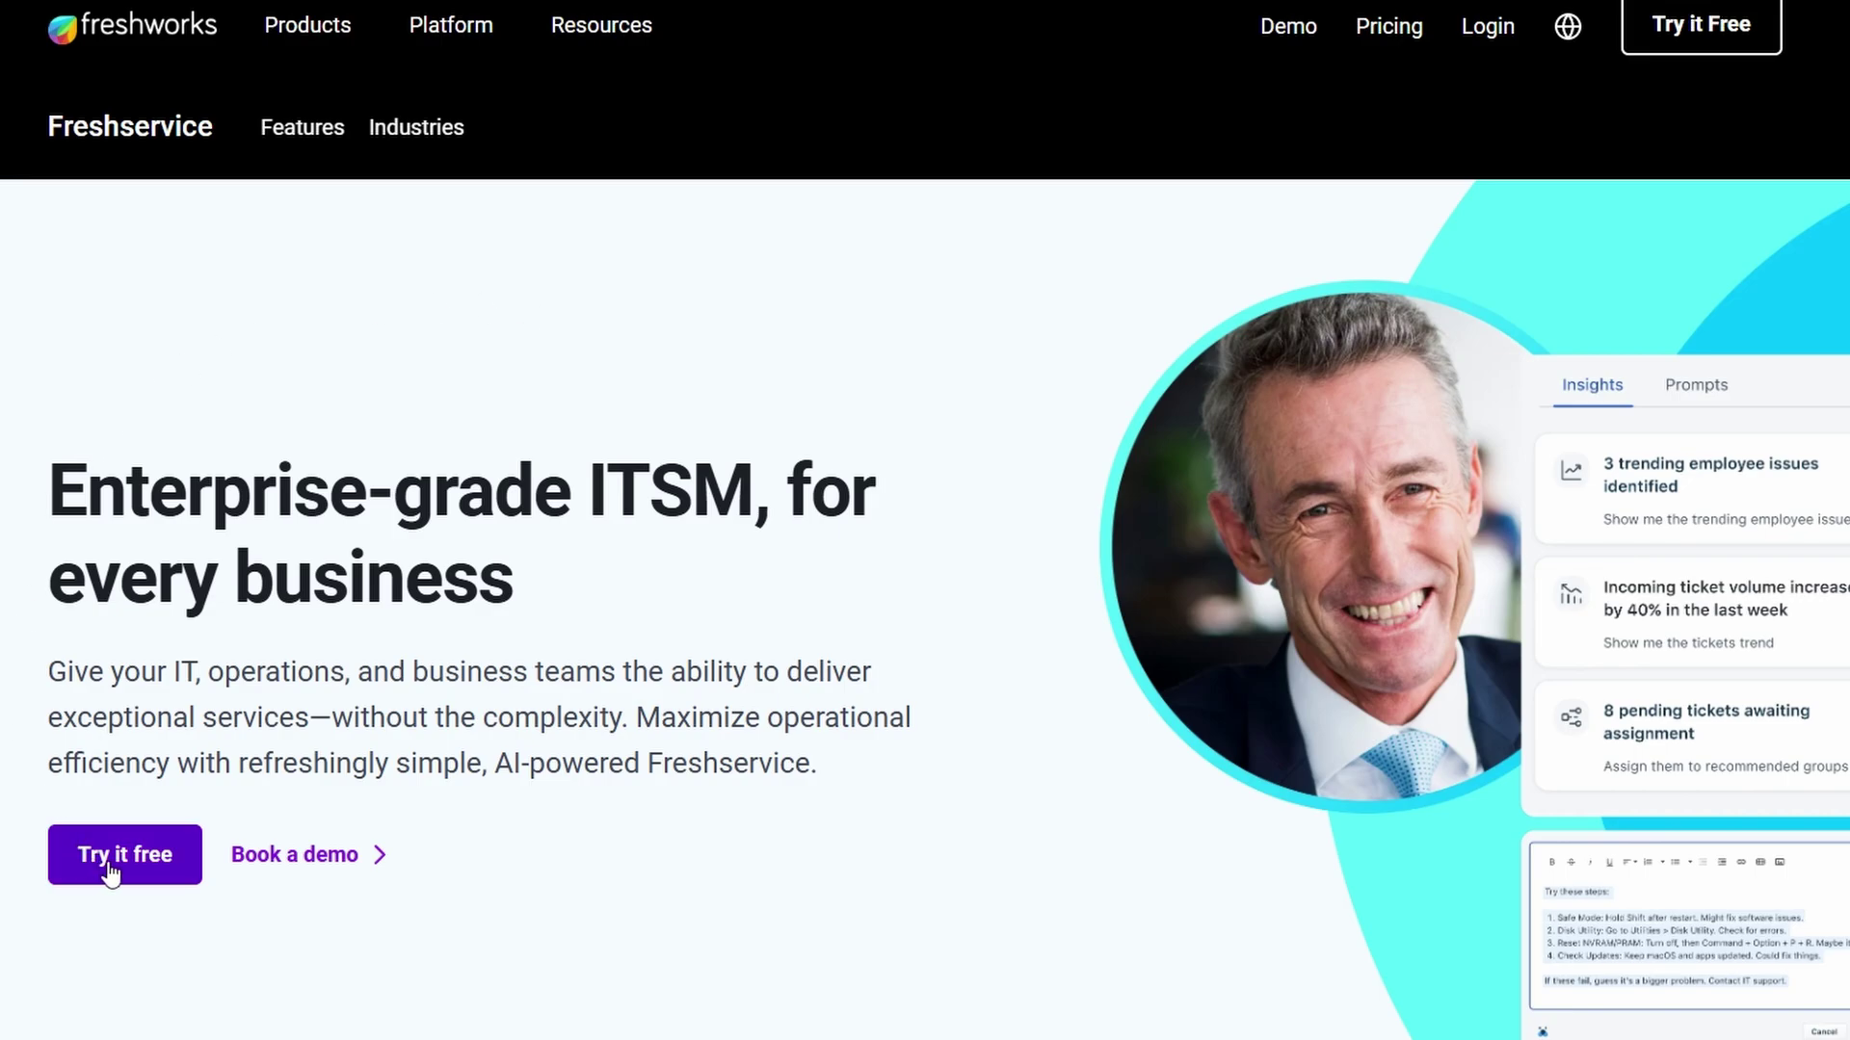
Start the free trial signup from the Try it free button
click(185, 864)
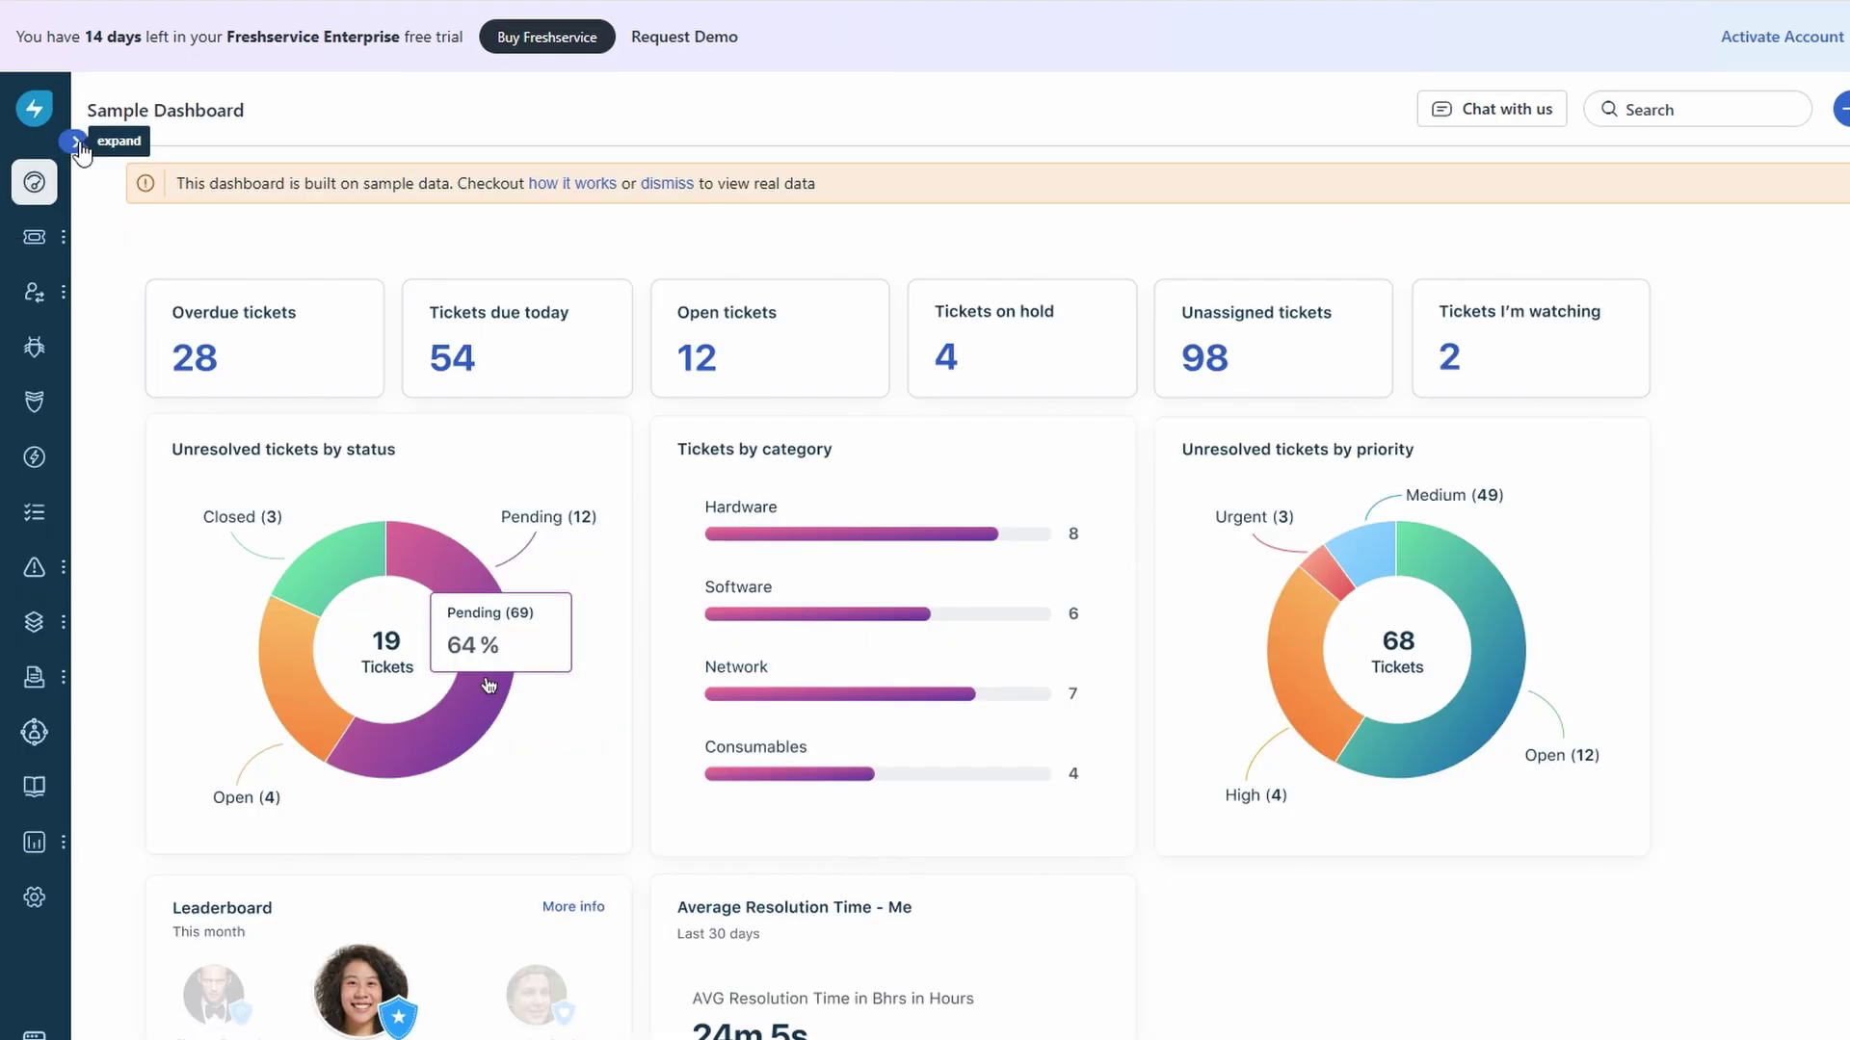
Navigate the sidebar to IT Operations > Services and start creating a new service
click(76, 144)
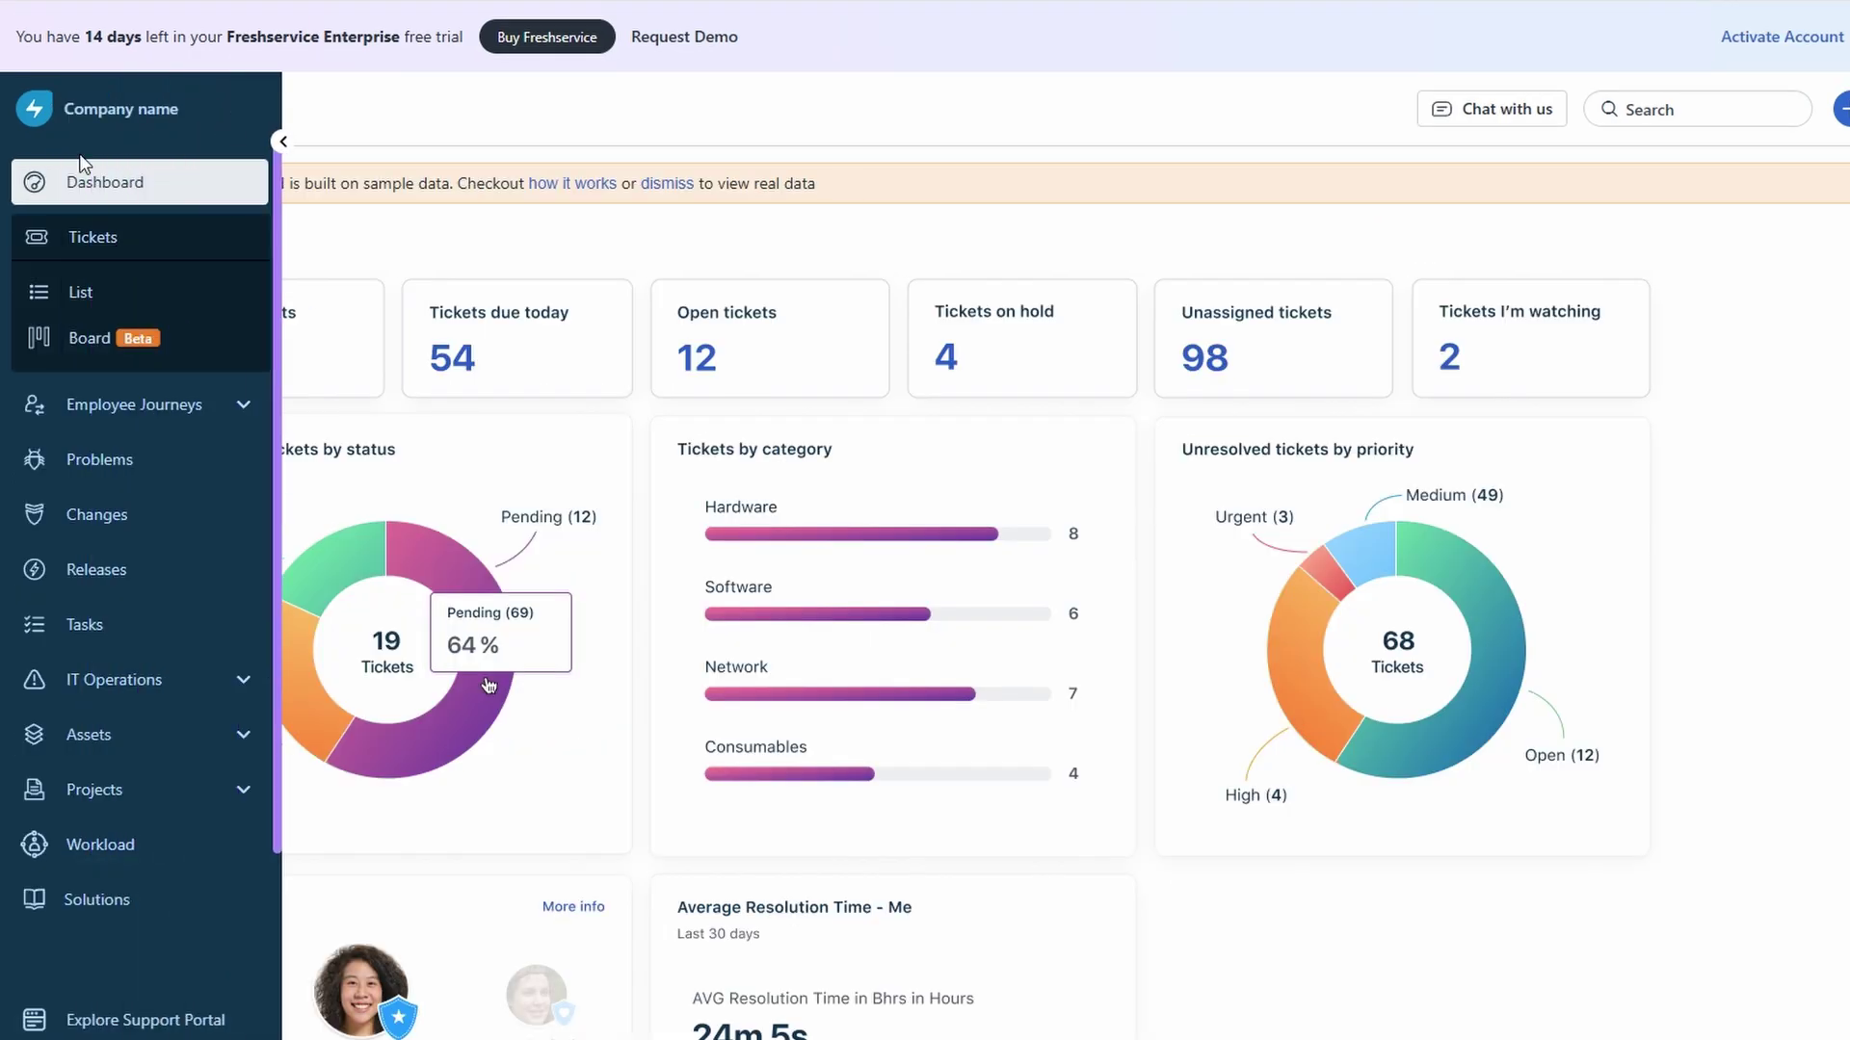
click(68, 683)
click(90, 731)
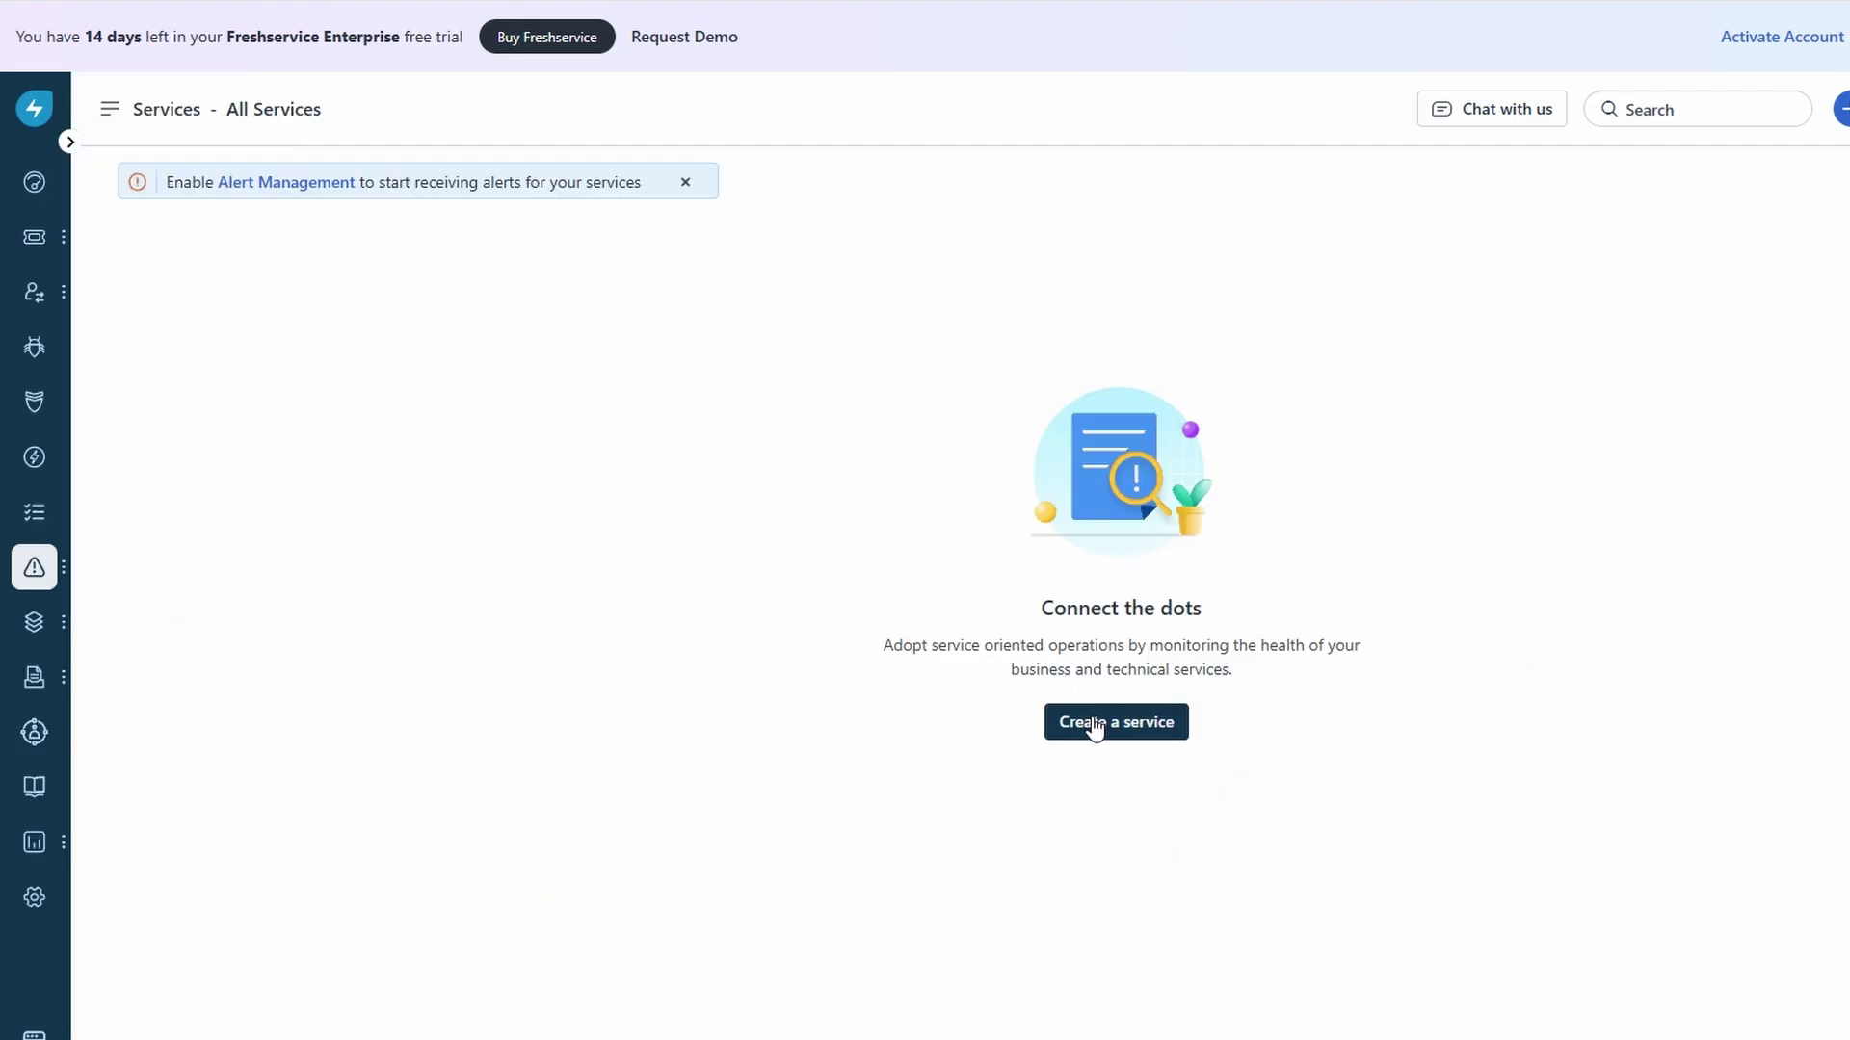
click(1092, 717)
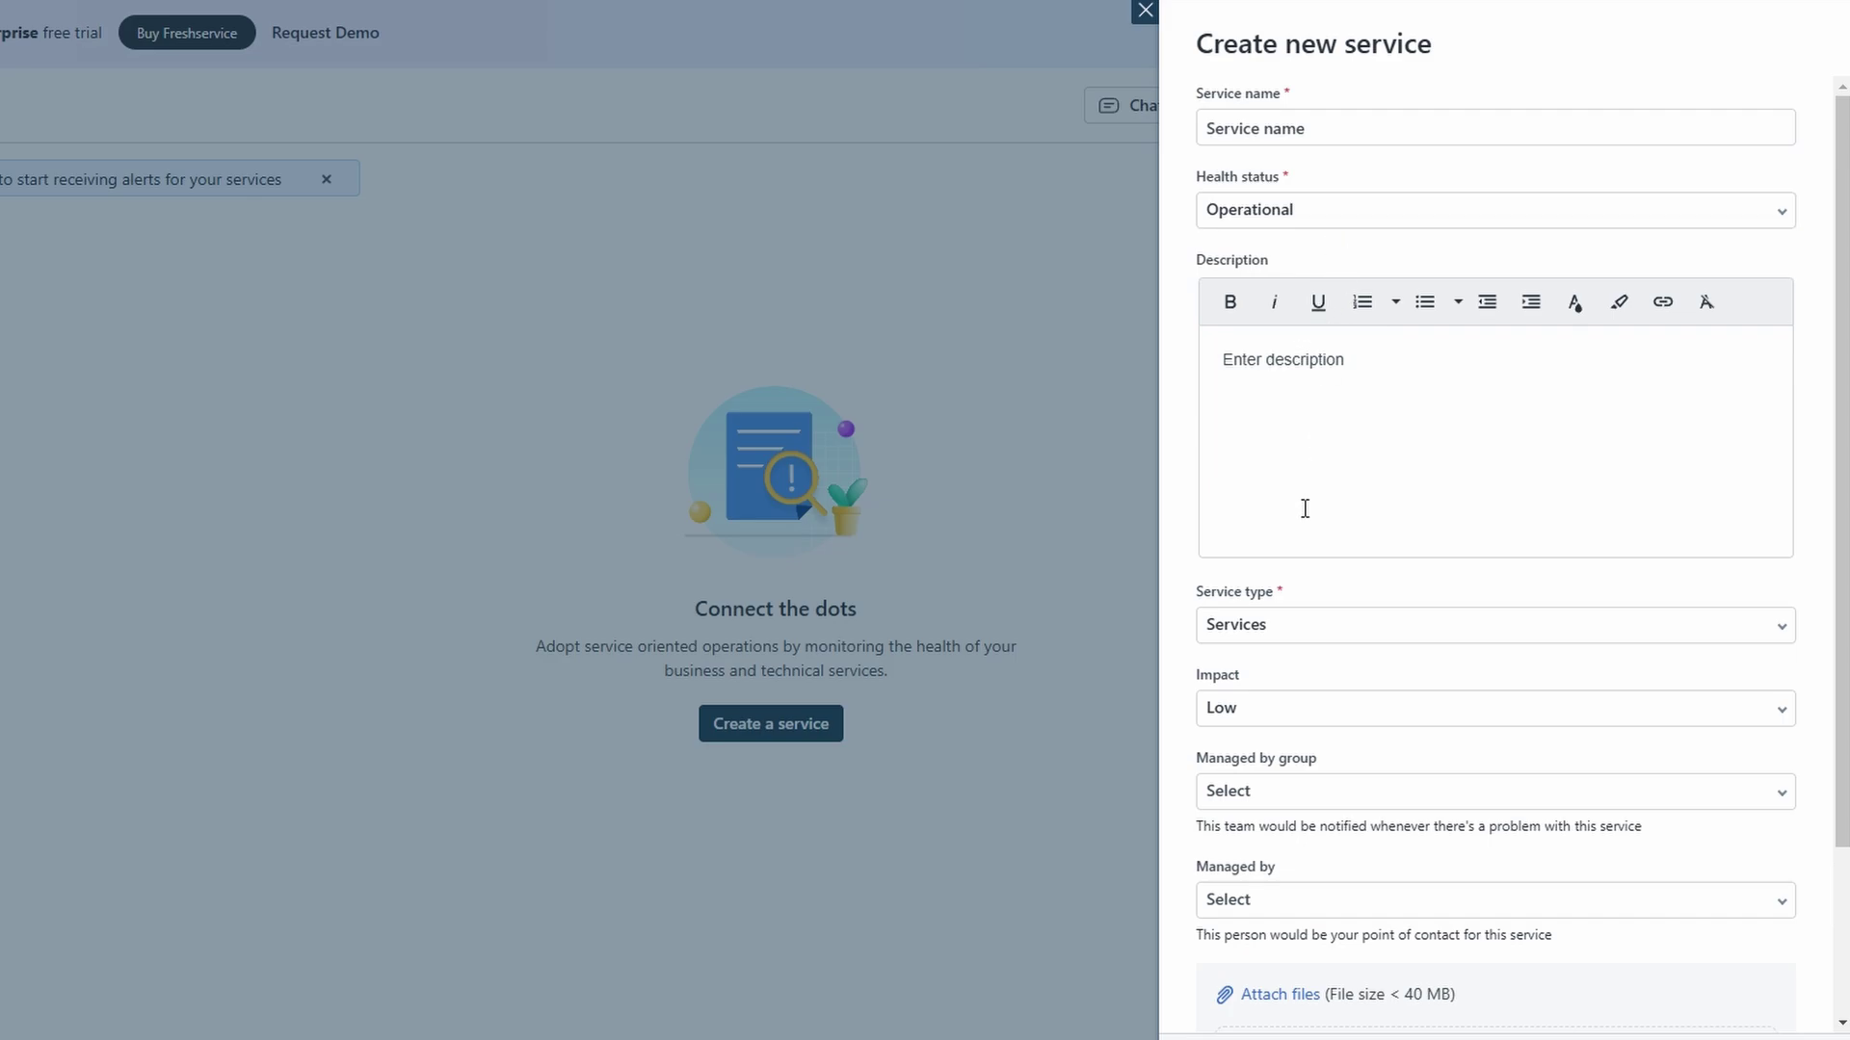
Set the service type to Business Service, impact High and managing group Change Team
click(1278, 624)
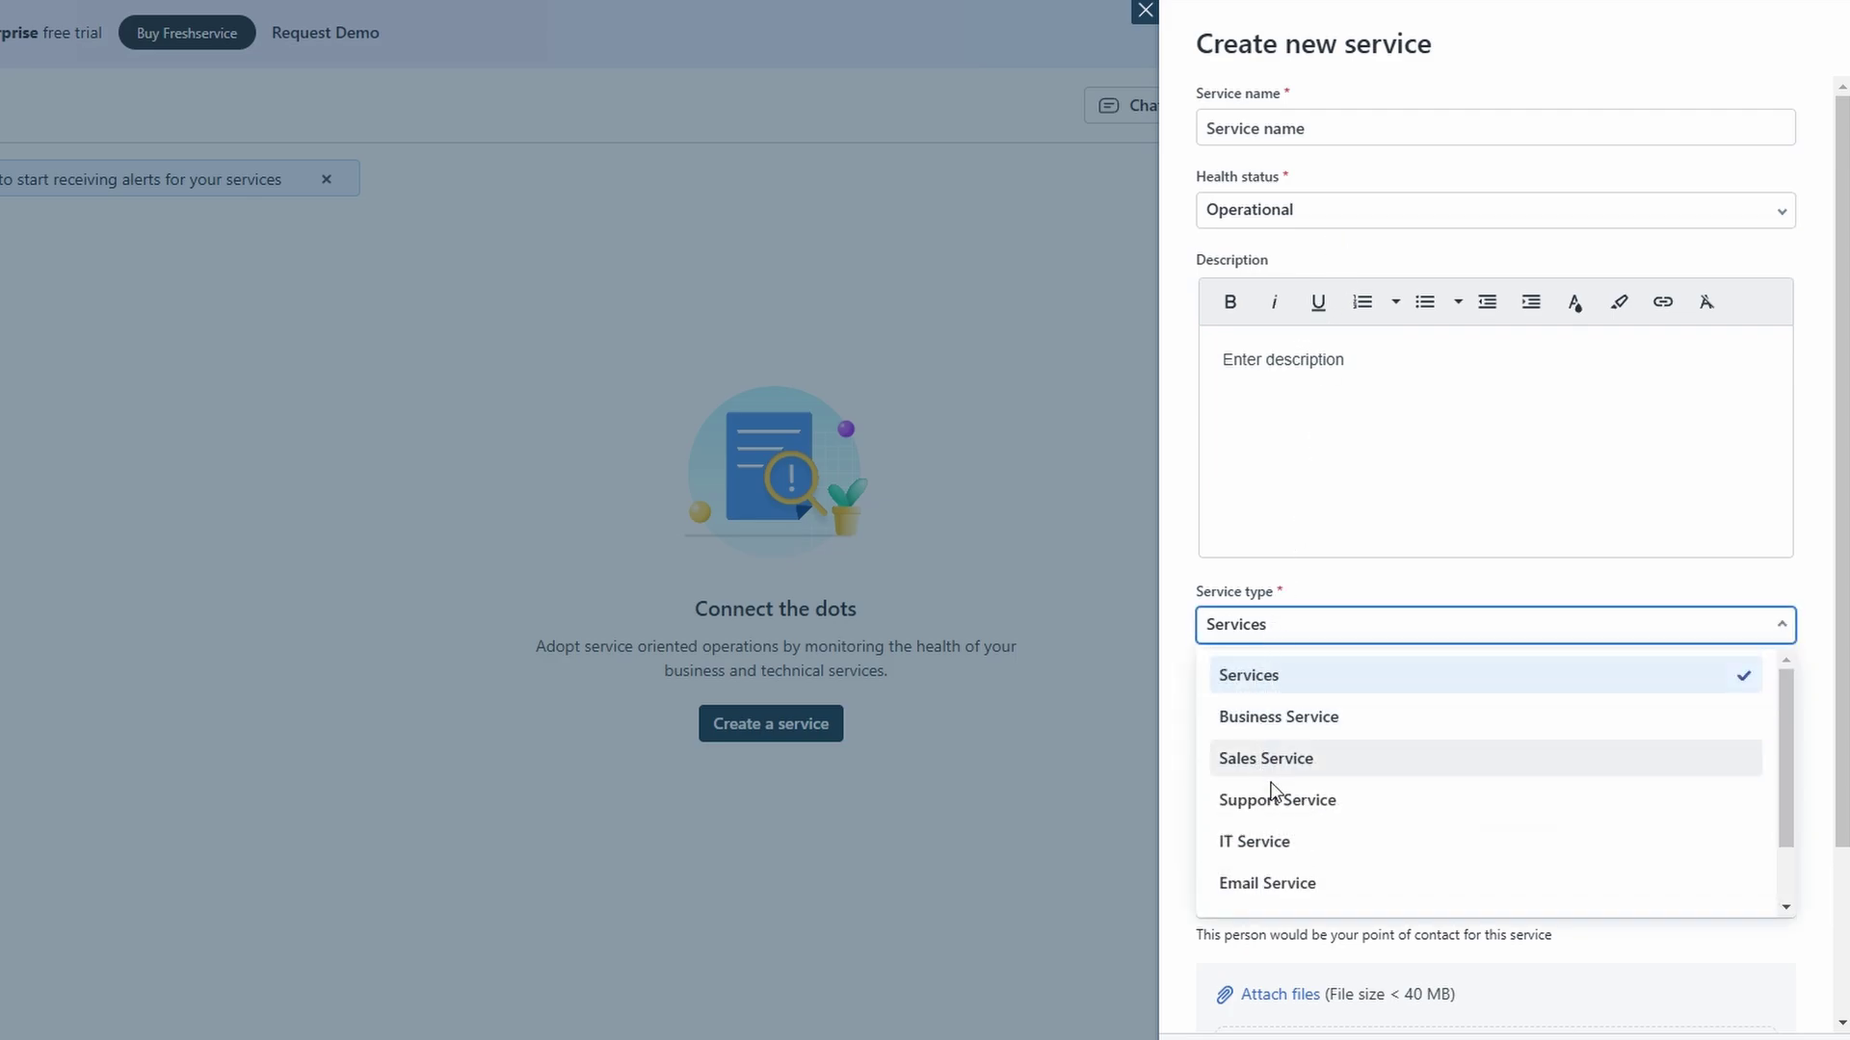
click(1287, 718)
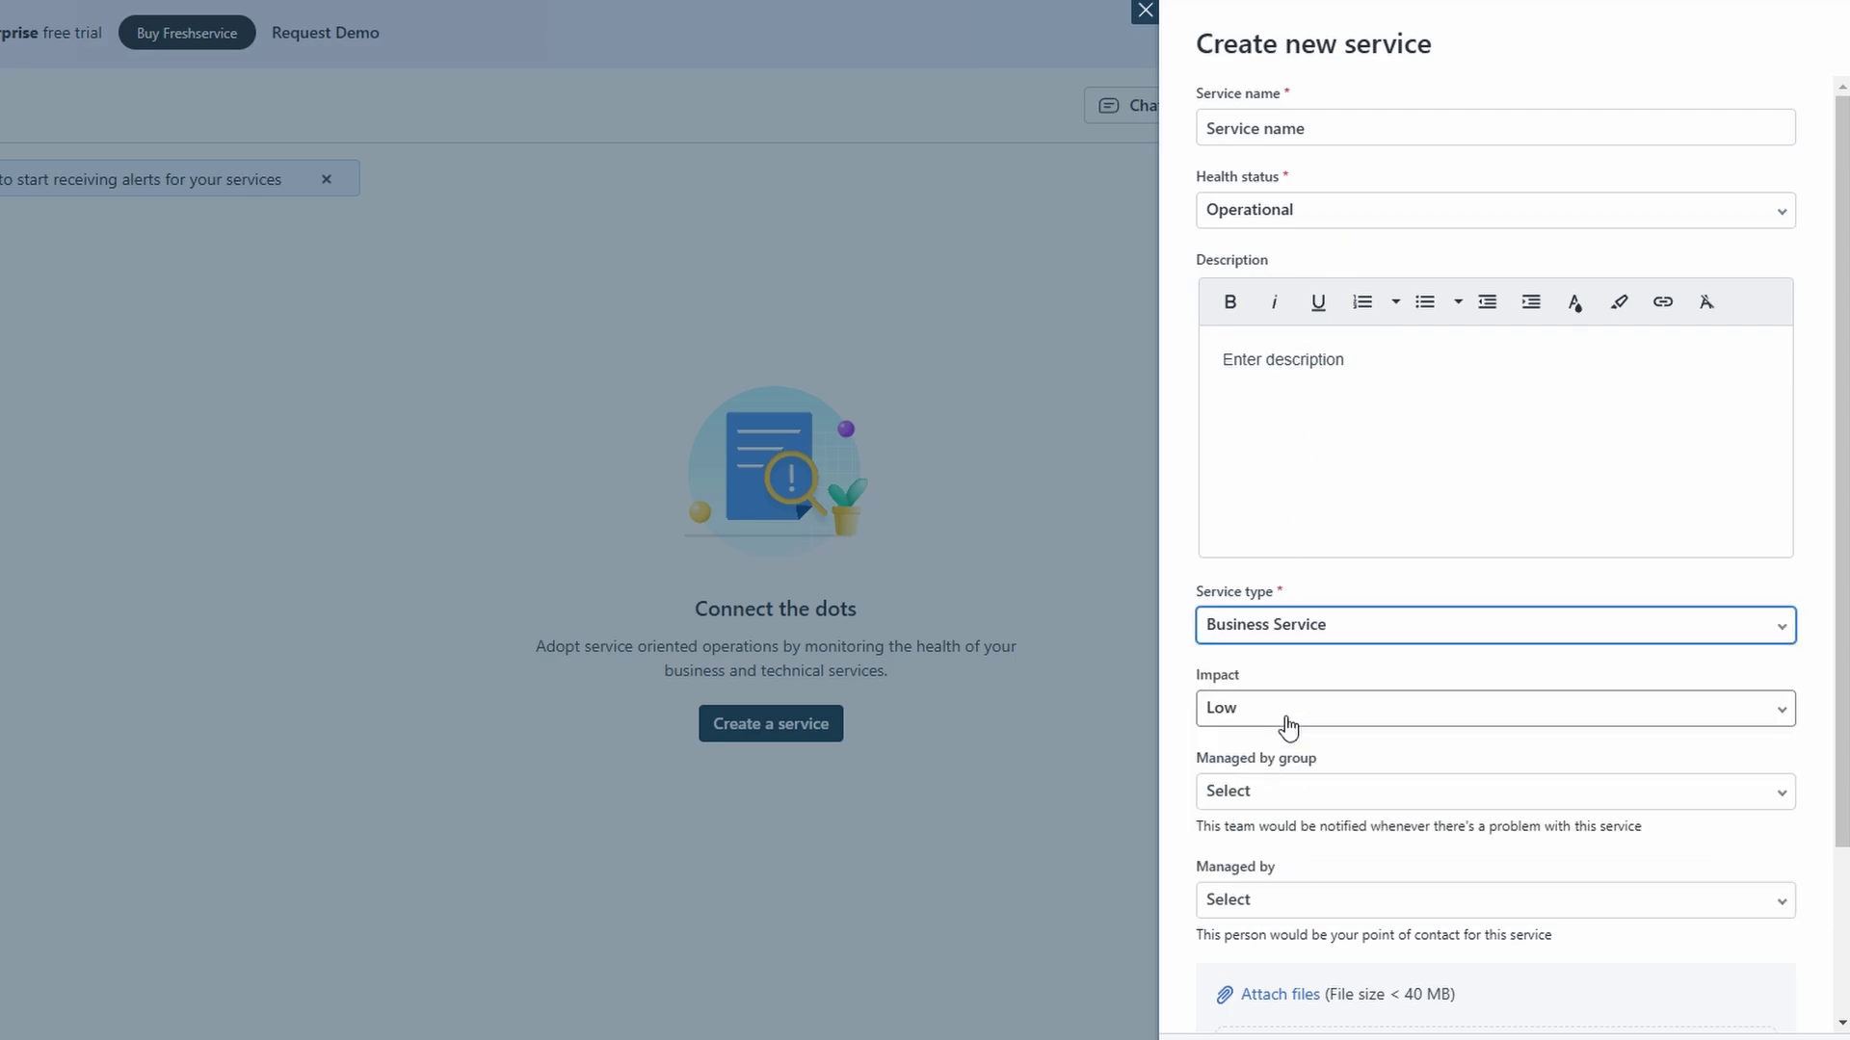
click(1288, 724)
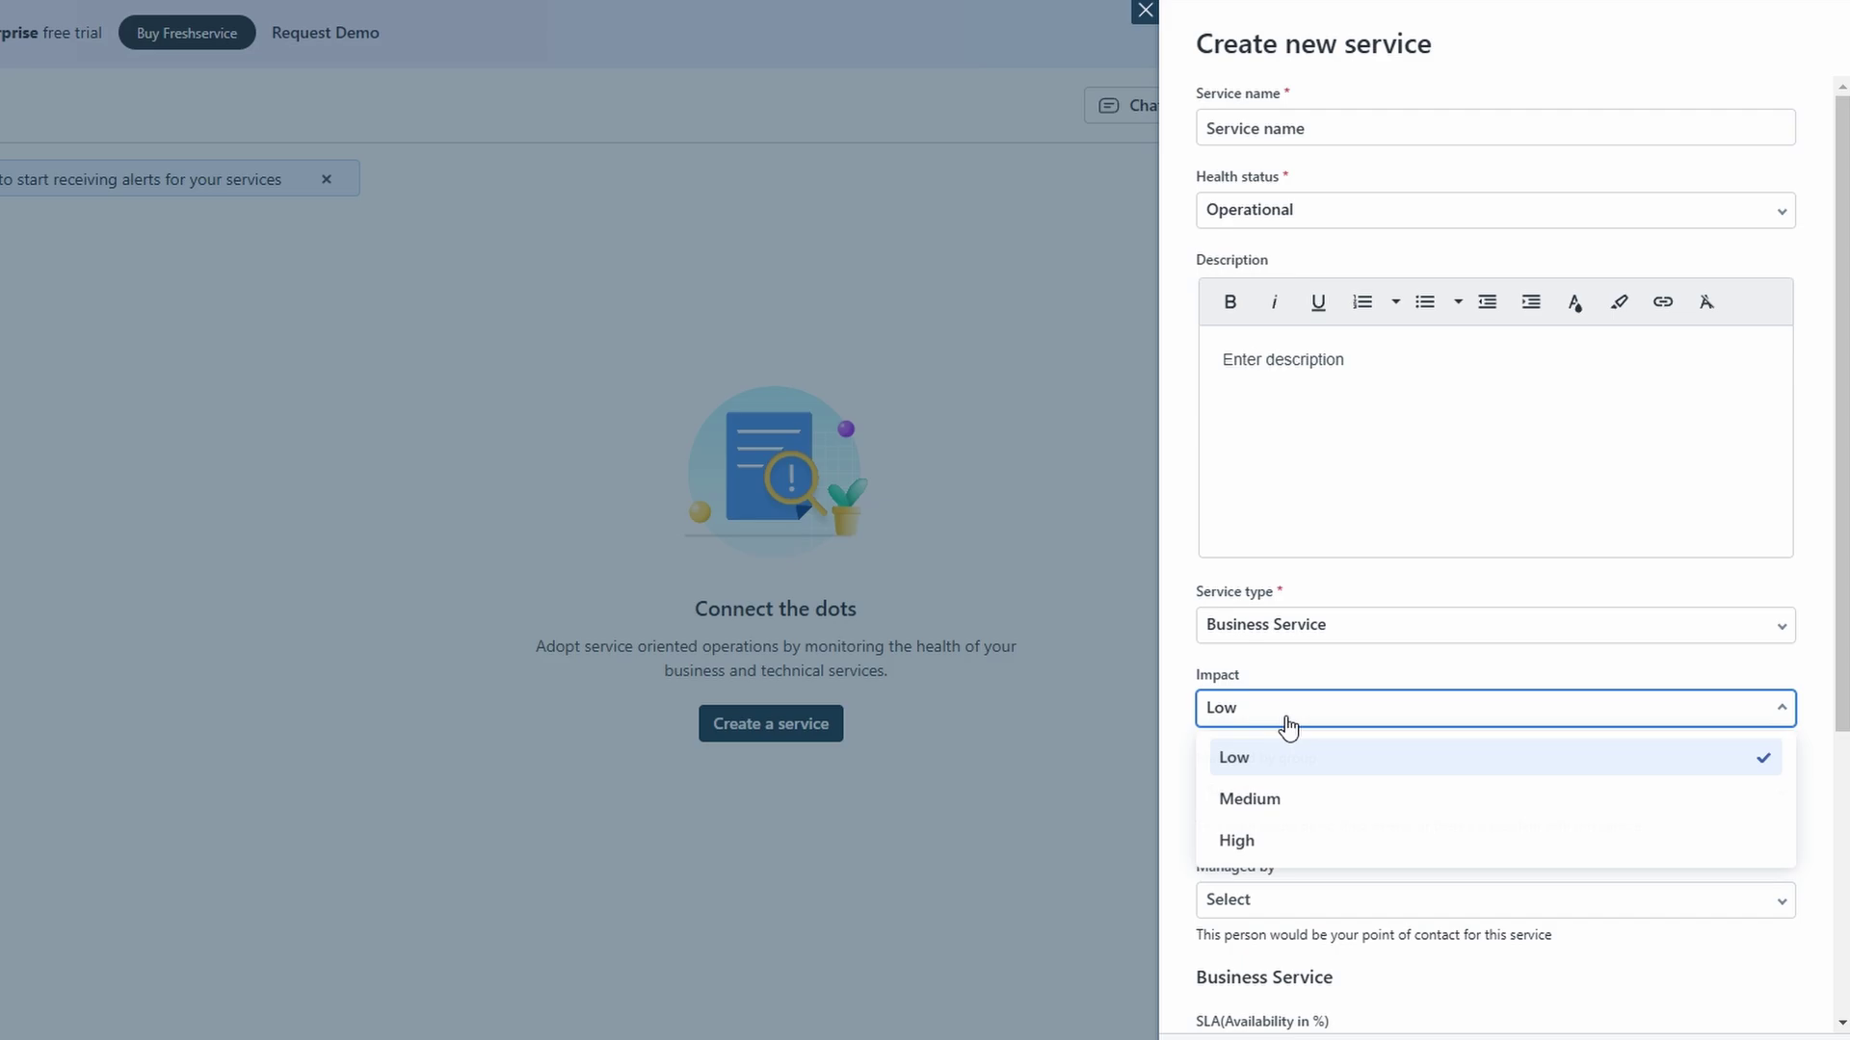
click(1312, 840)
click(1326, 811)
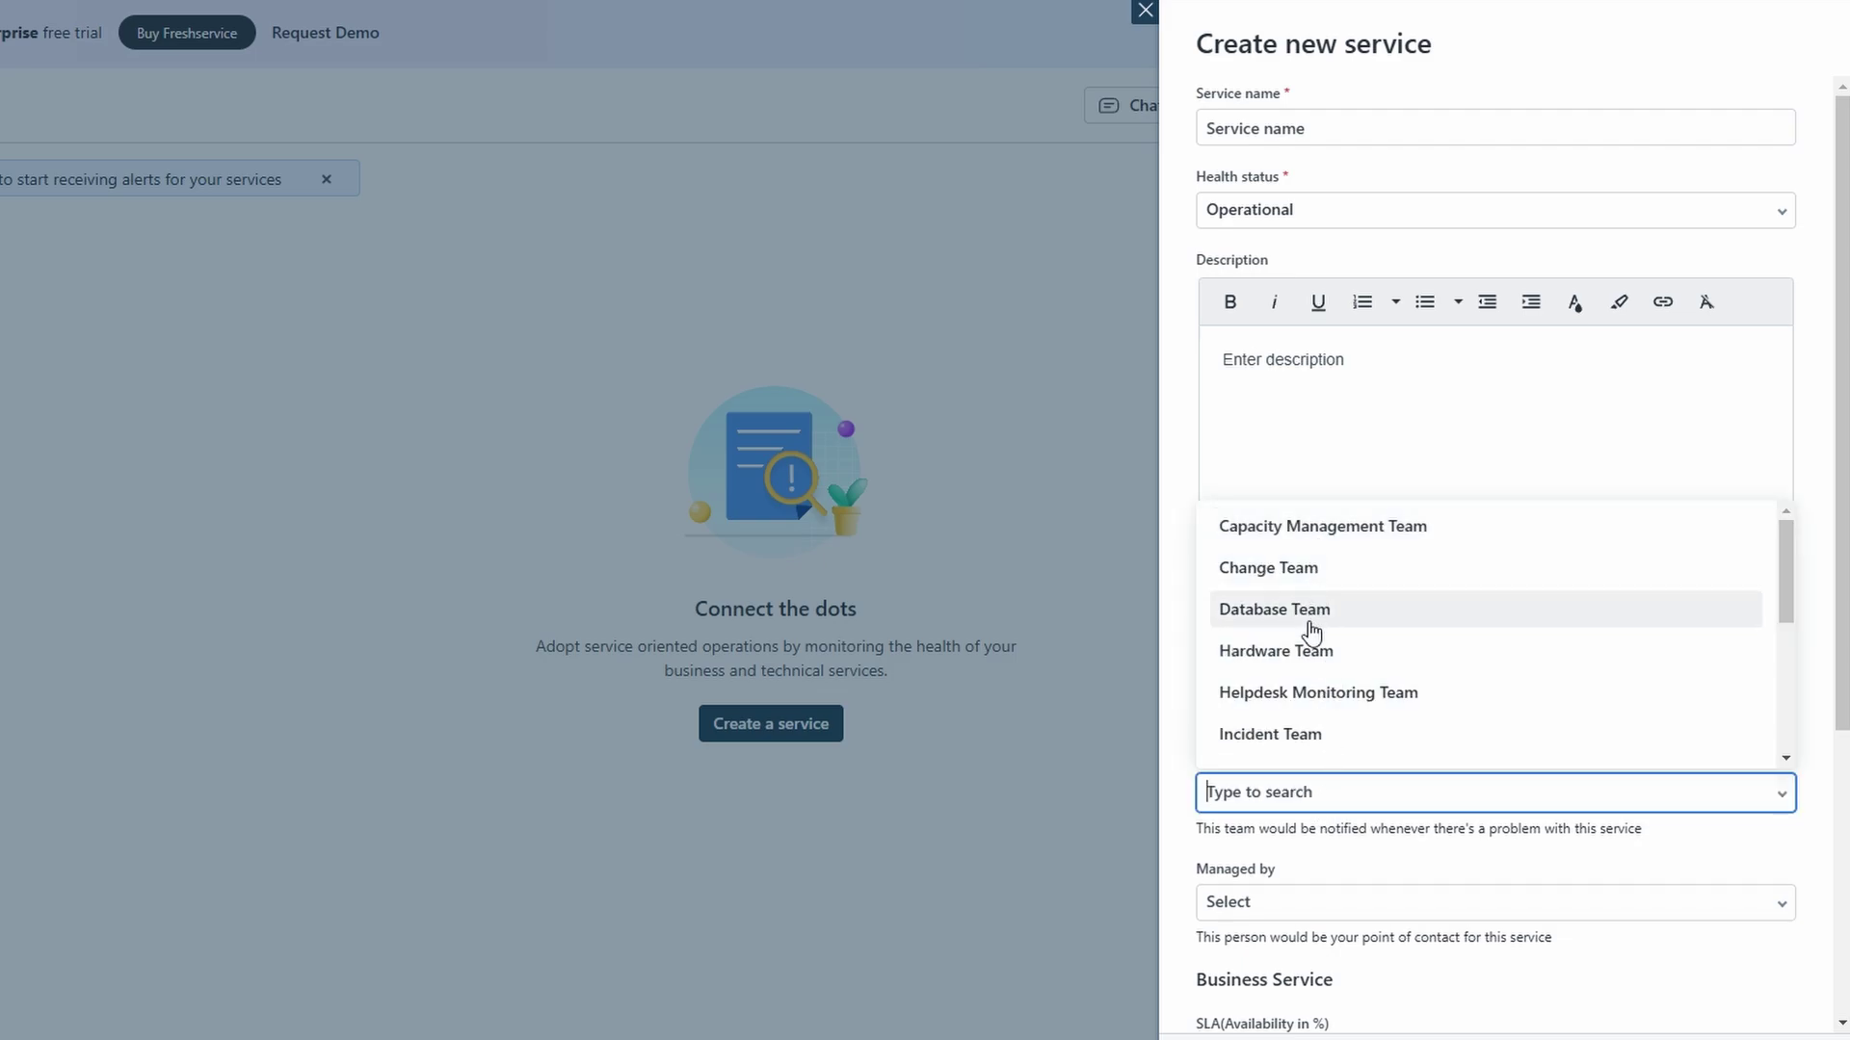
scroll(1308, 649, down, 3)
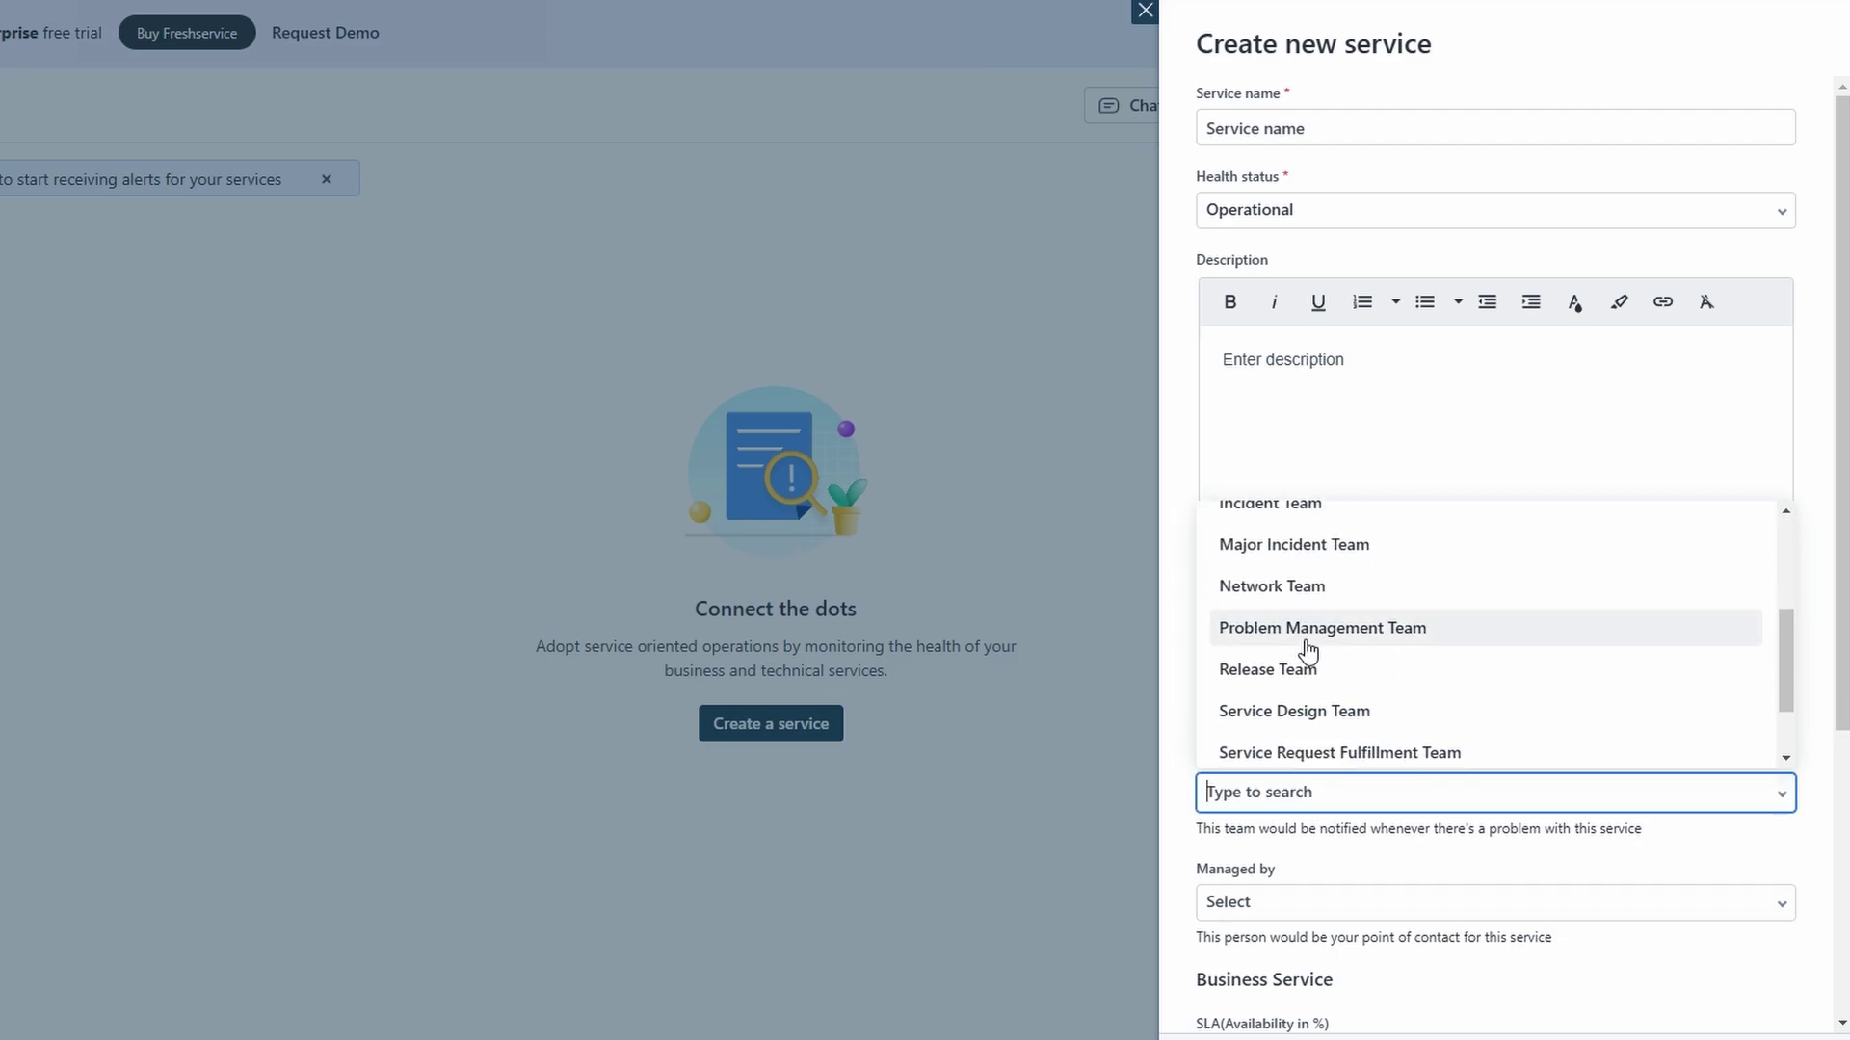
scroll(1307, 649, down, 2)
scroll(1308, 648, down, 2)
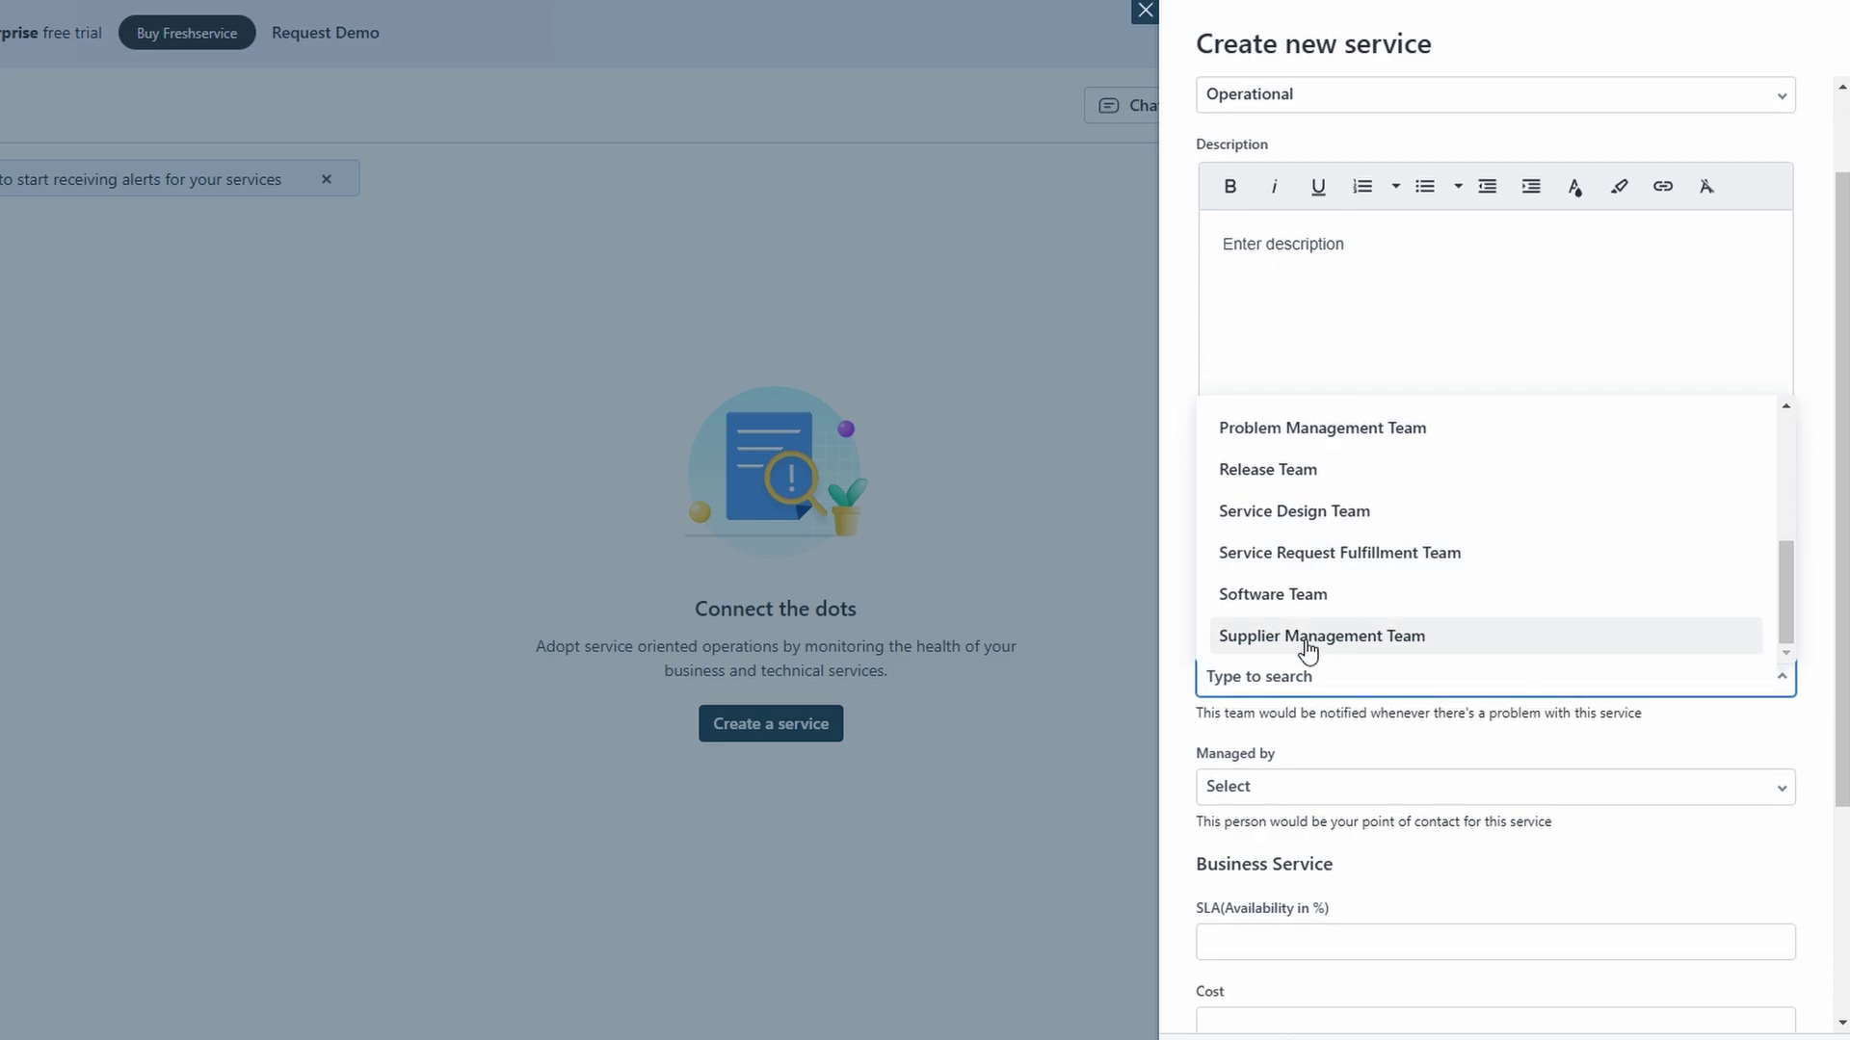
scroll(1308, 649, up, 5)
click(1296, 462)
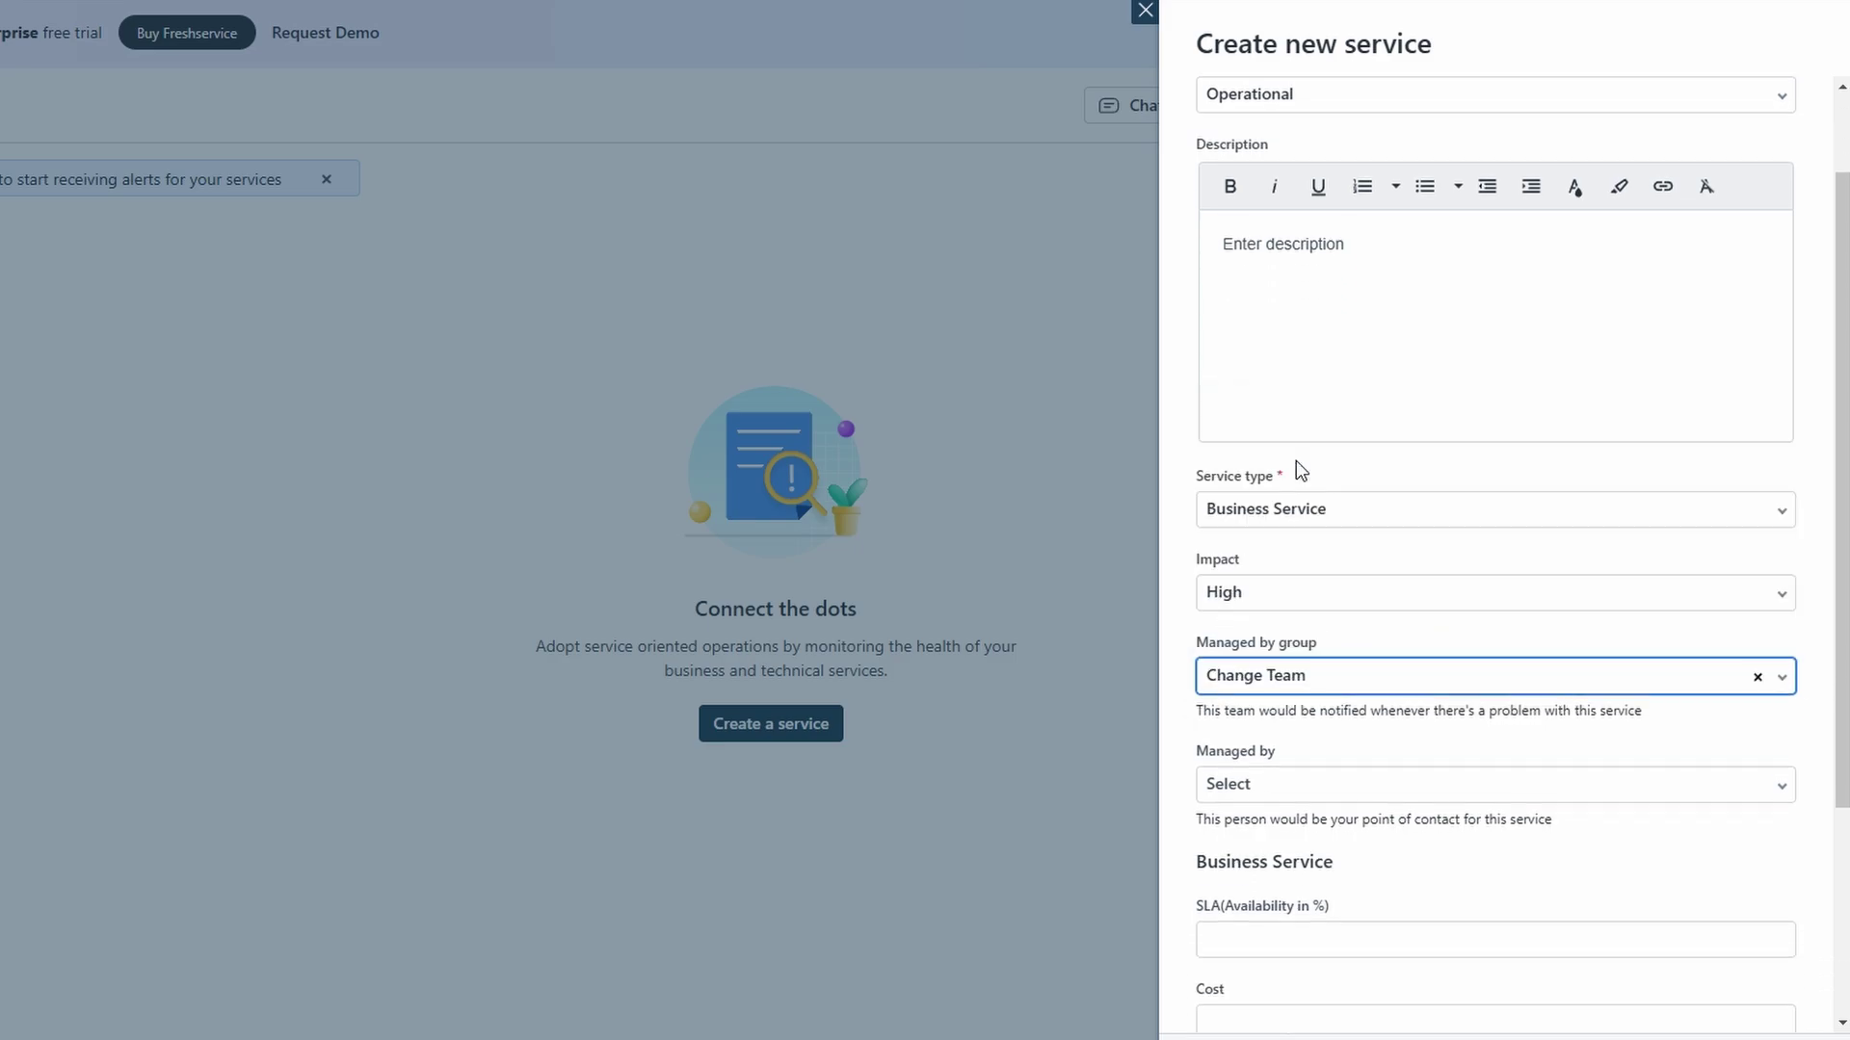
scroll(1358, 671, down, 2)
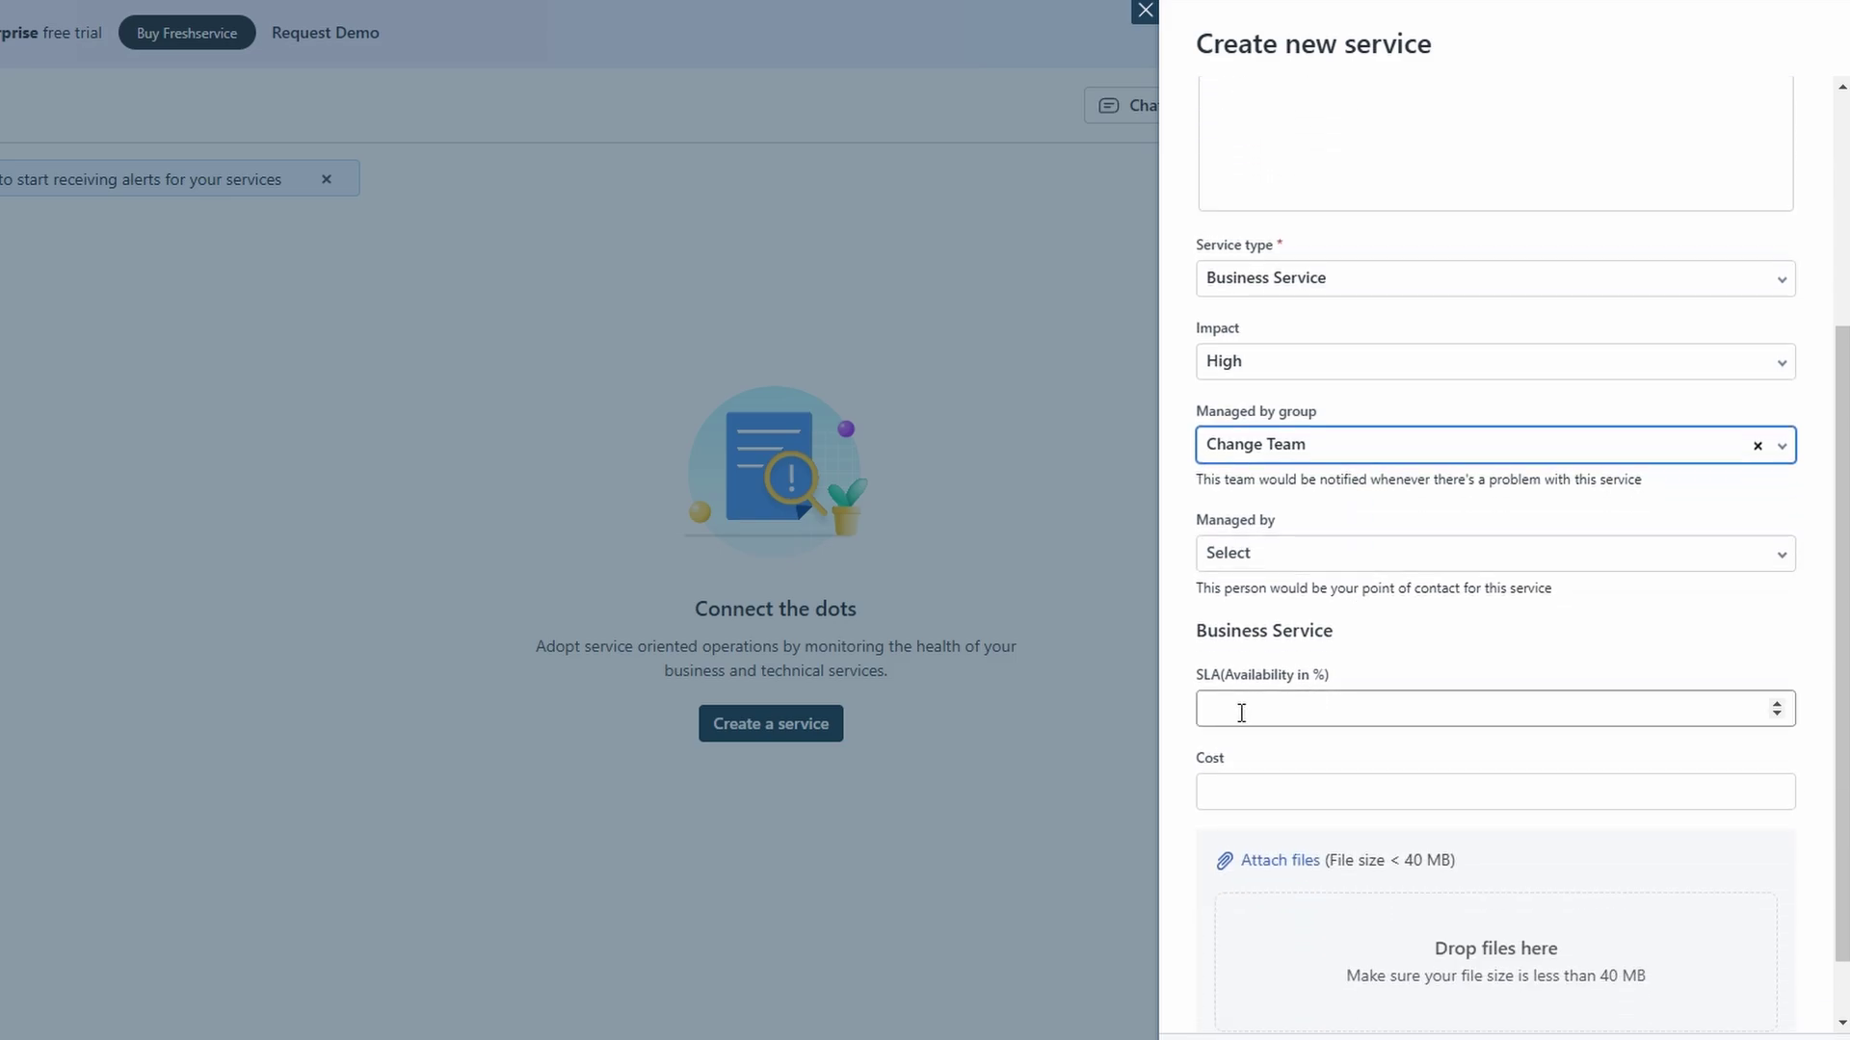
Visit the cost and SLA availability fields without changing their values
click(1229, 793)
text(1)
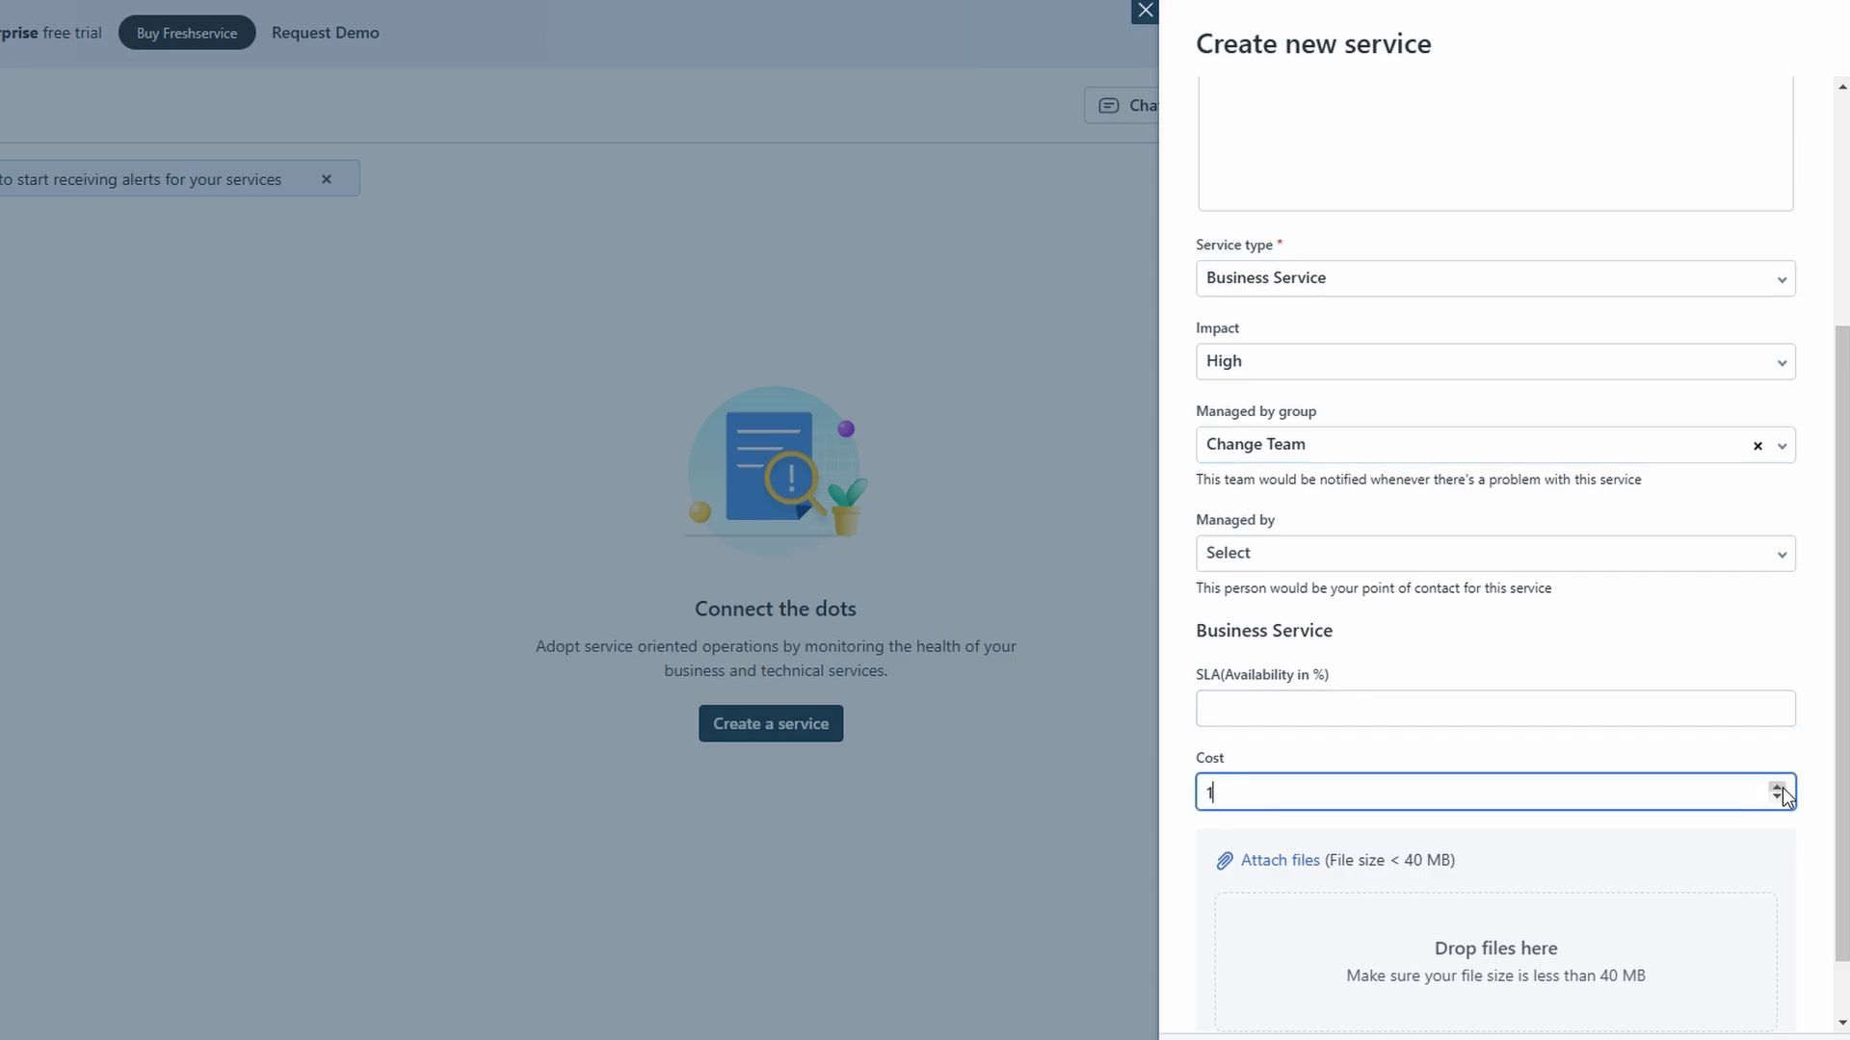
click(1389, 702)
text(1)
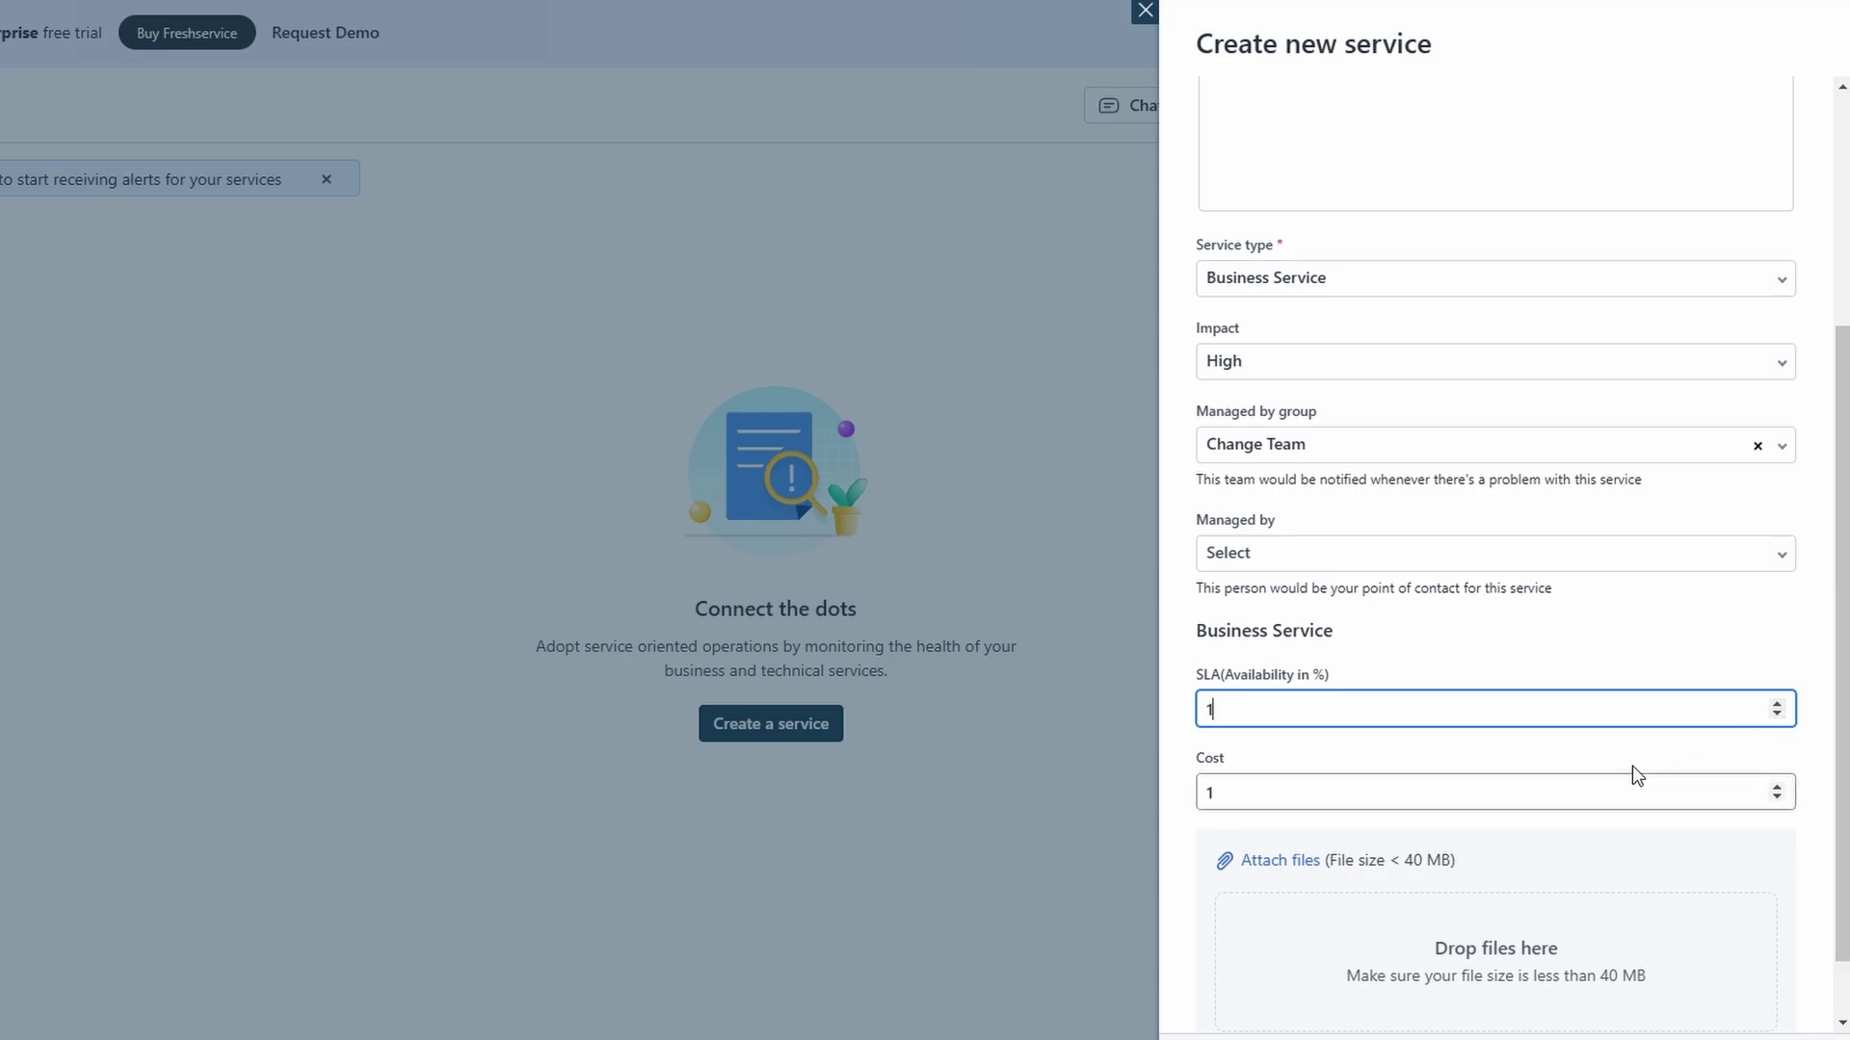
click(1205, 762)
drag(1204, 761, 1238, 750)
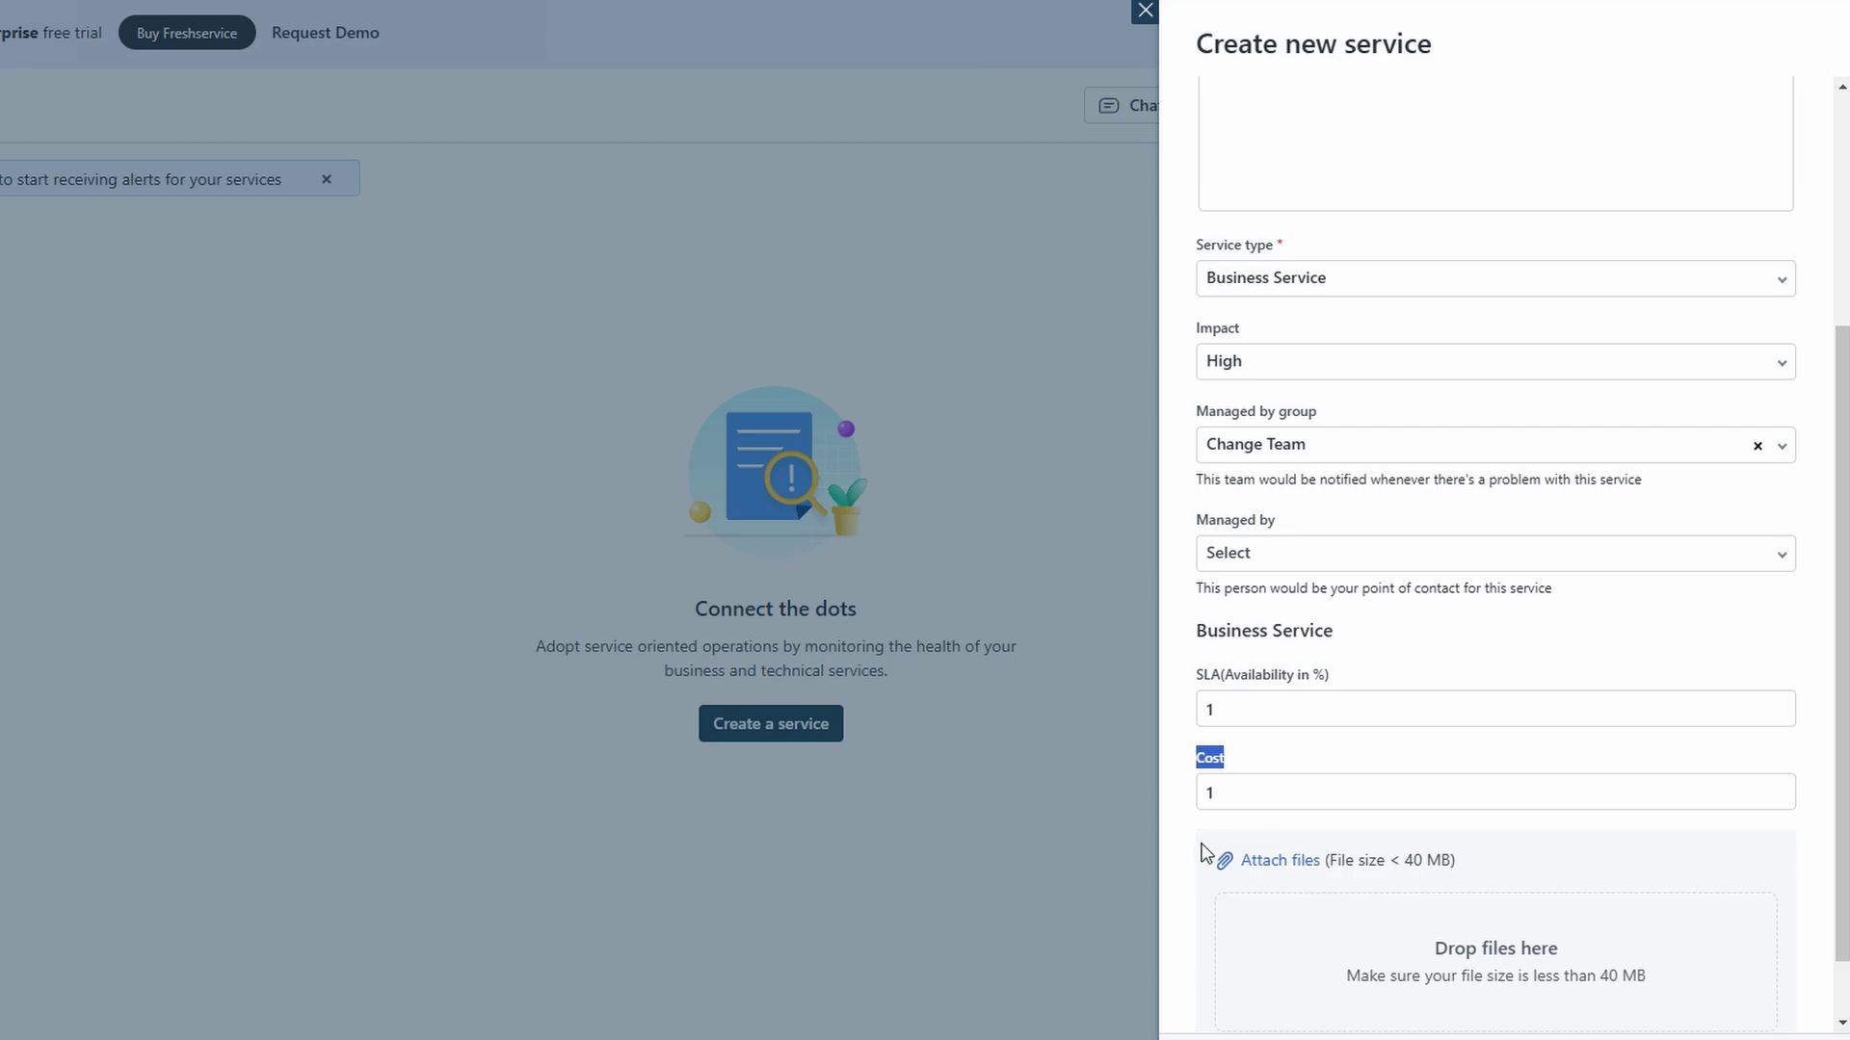
scroll(1355, 890, down, 1)
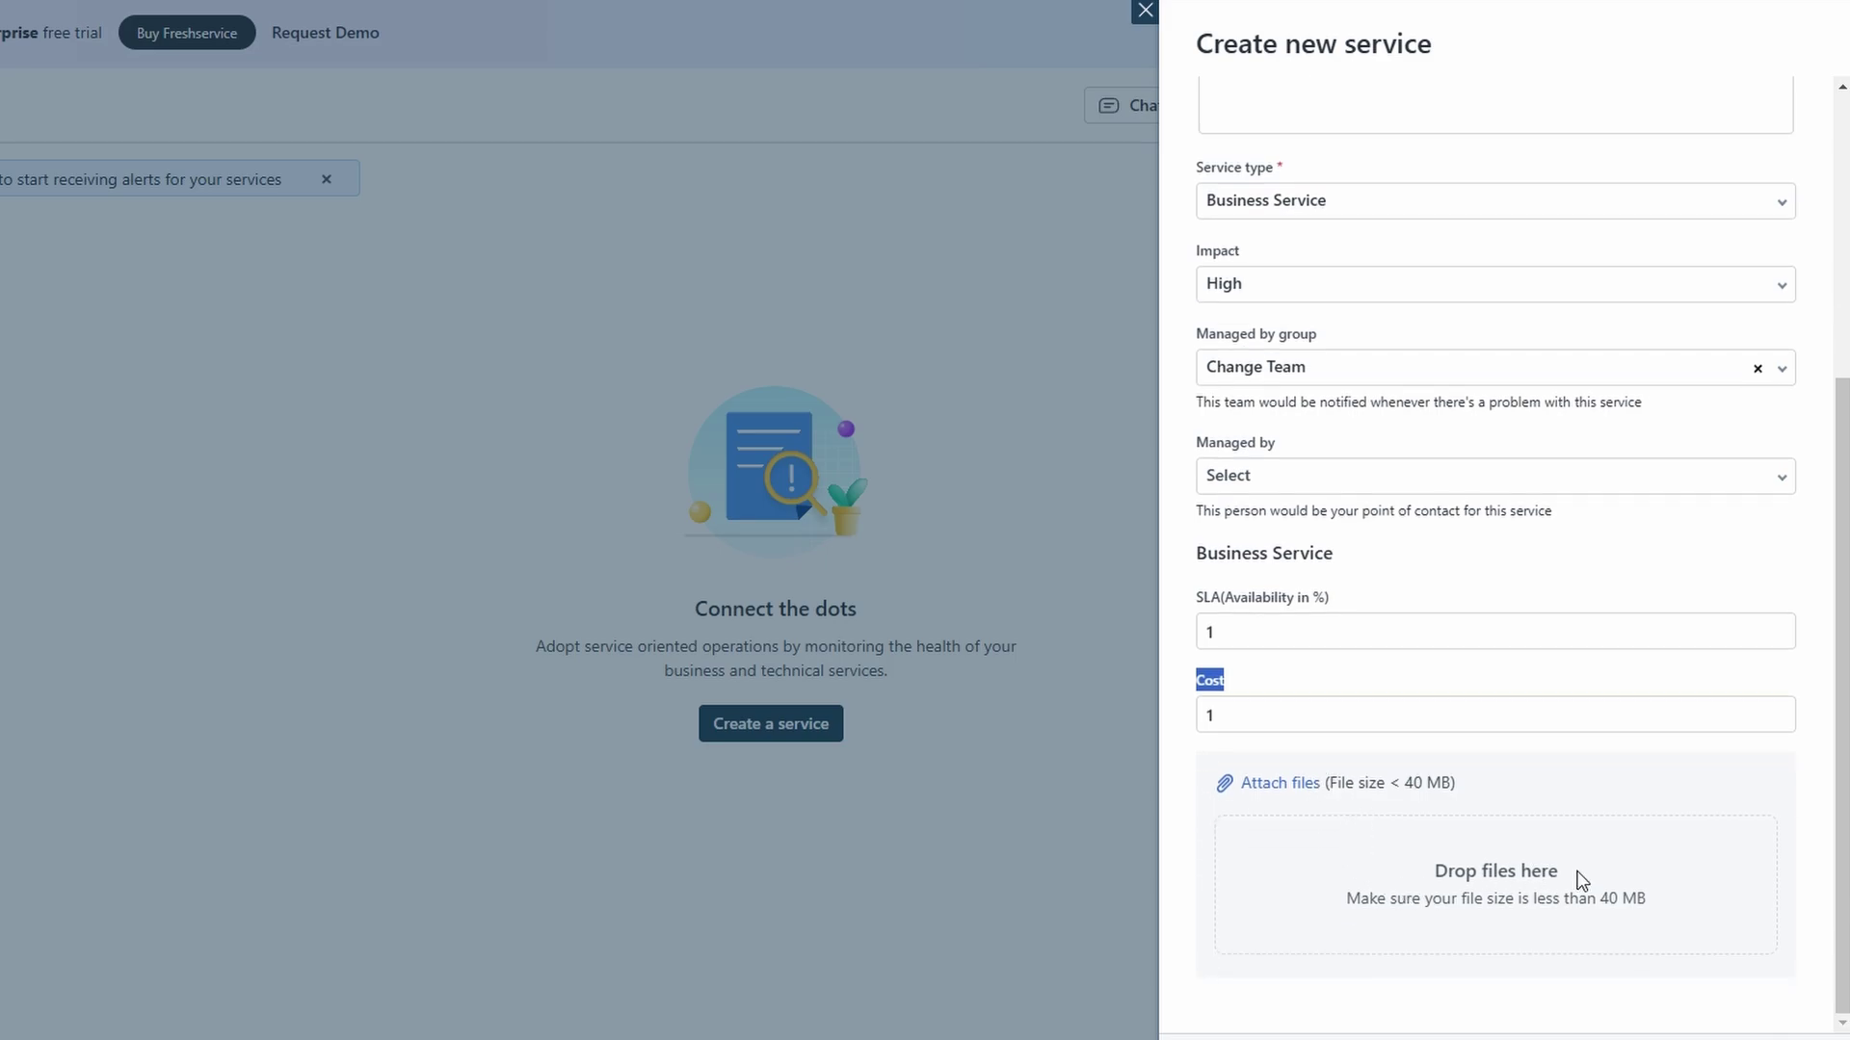
drag(1579, 878, 1372, 874)
click(1336, 861)
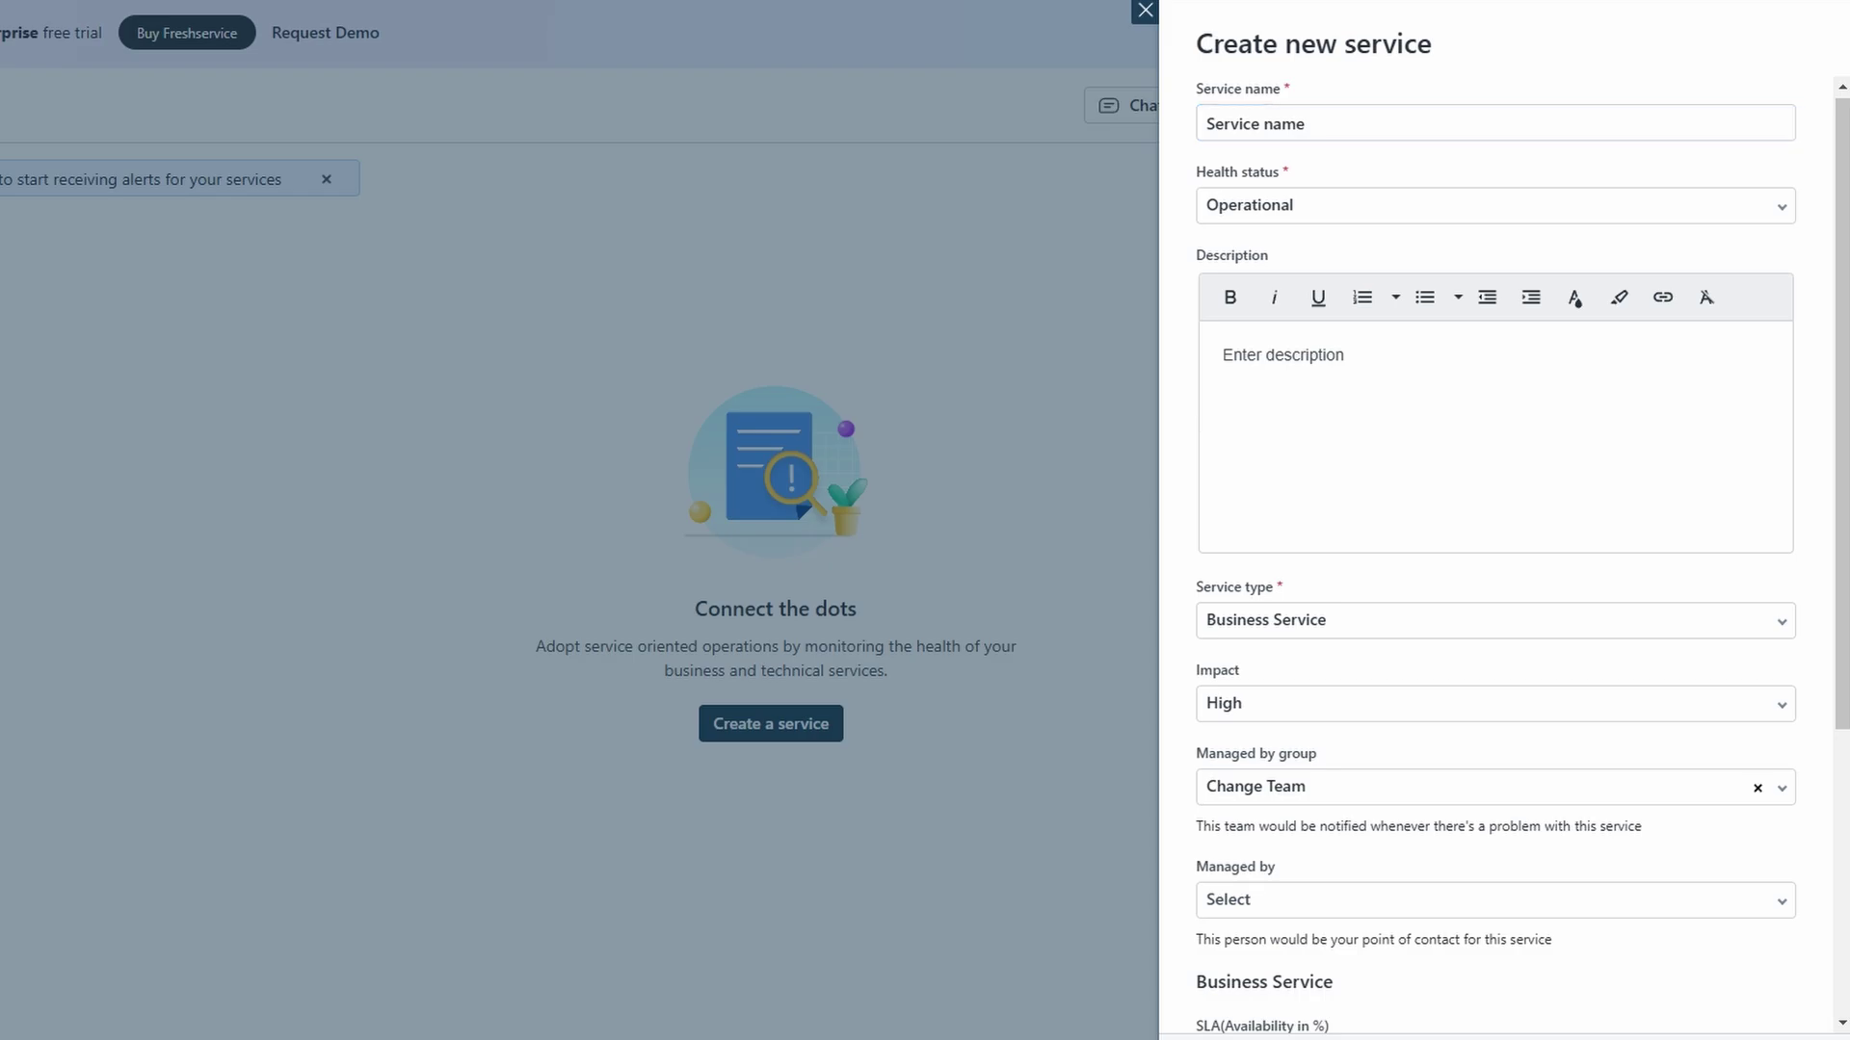
Create the service, then go to the Tickets list from the sidebar
key(Return)
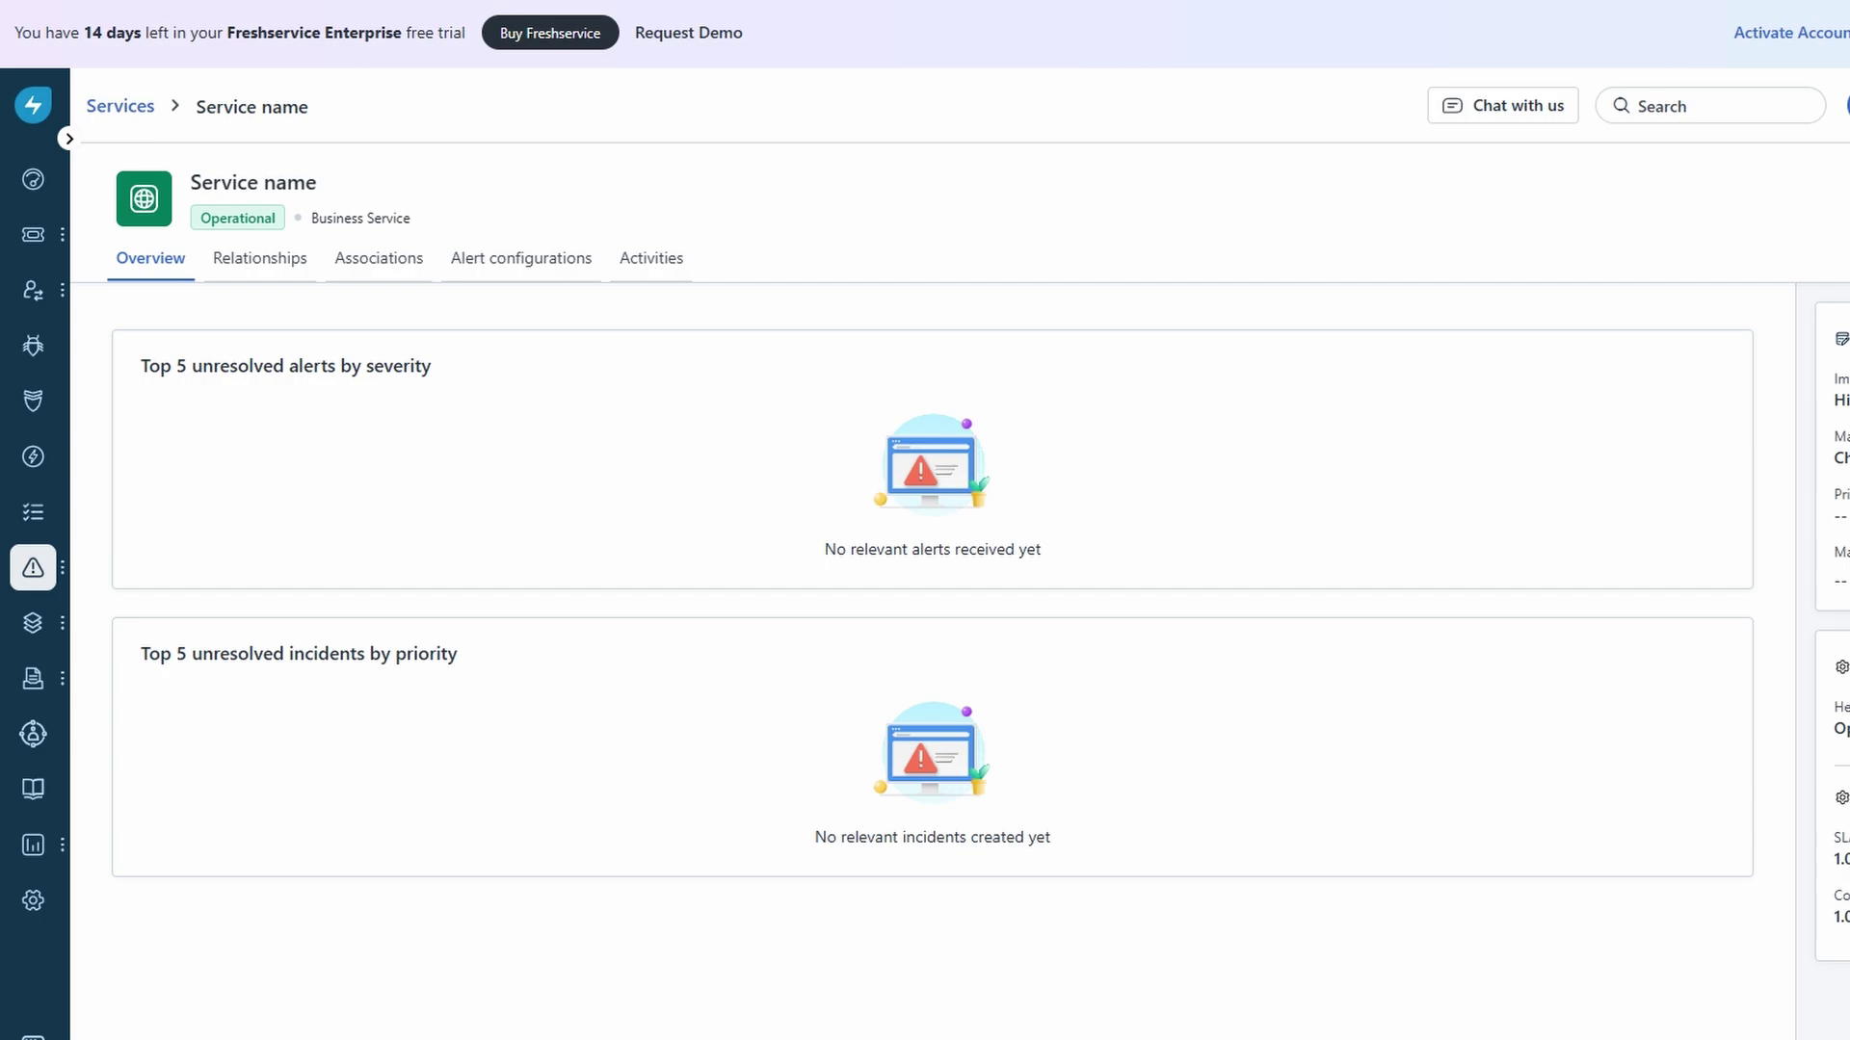
click(68, 140)
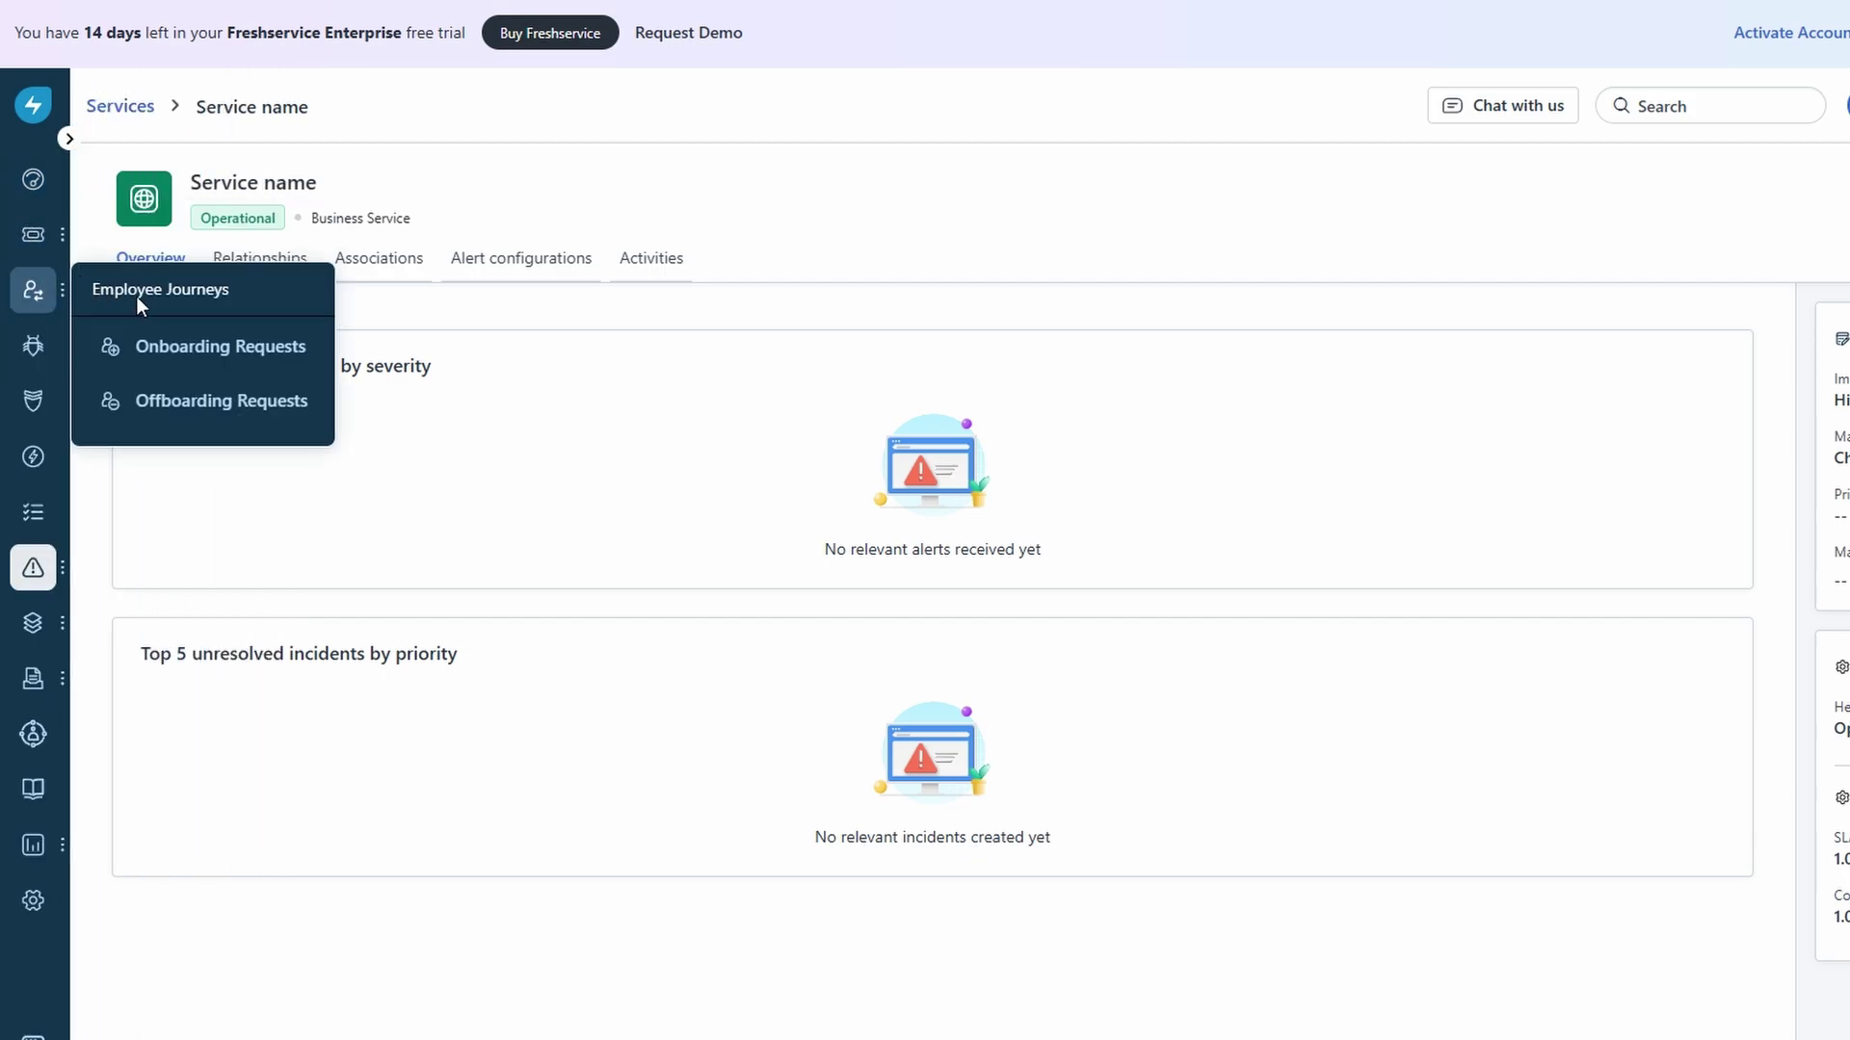
mouse_move(32, 235)
click(140, 301)
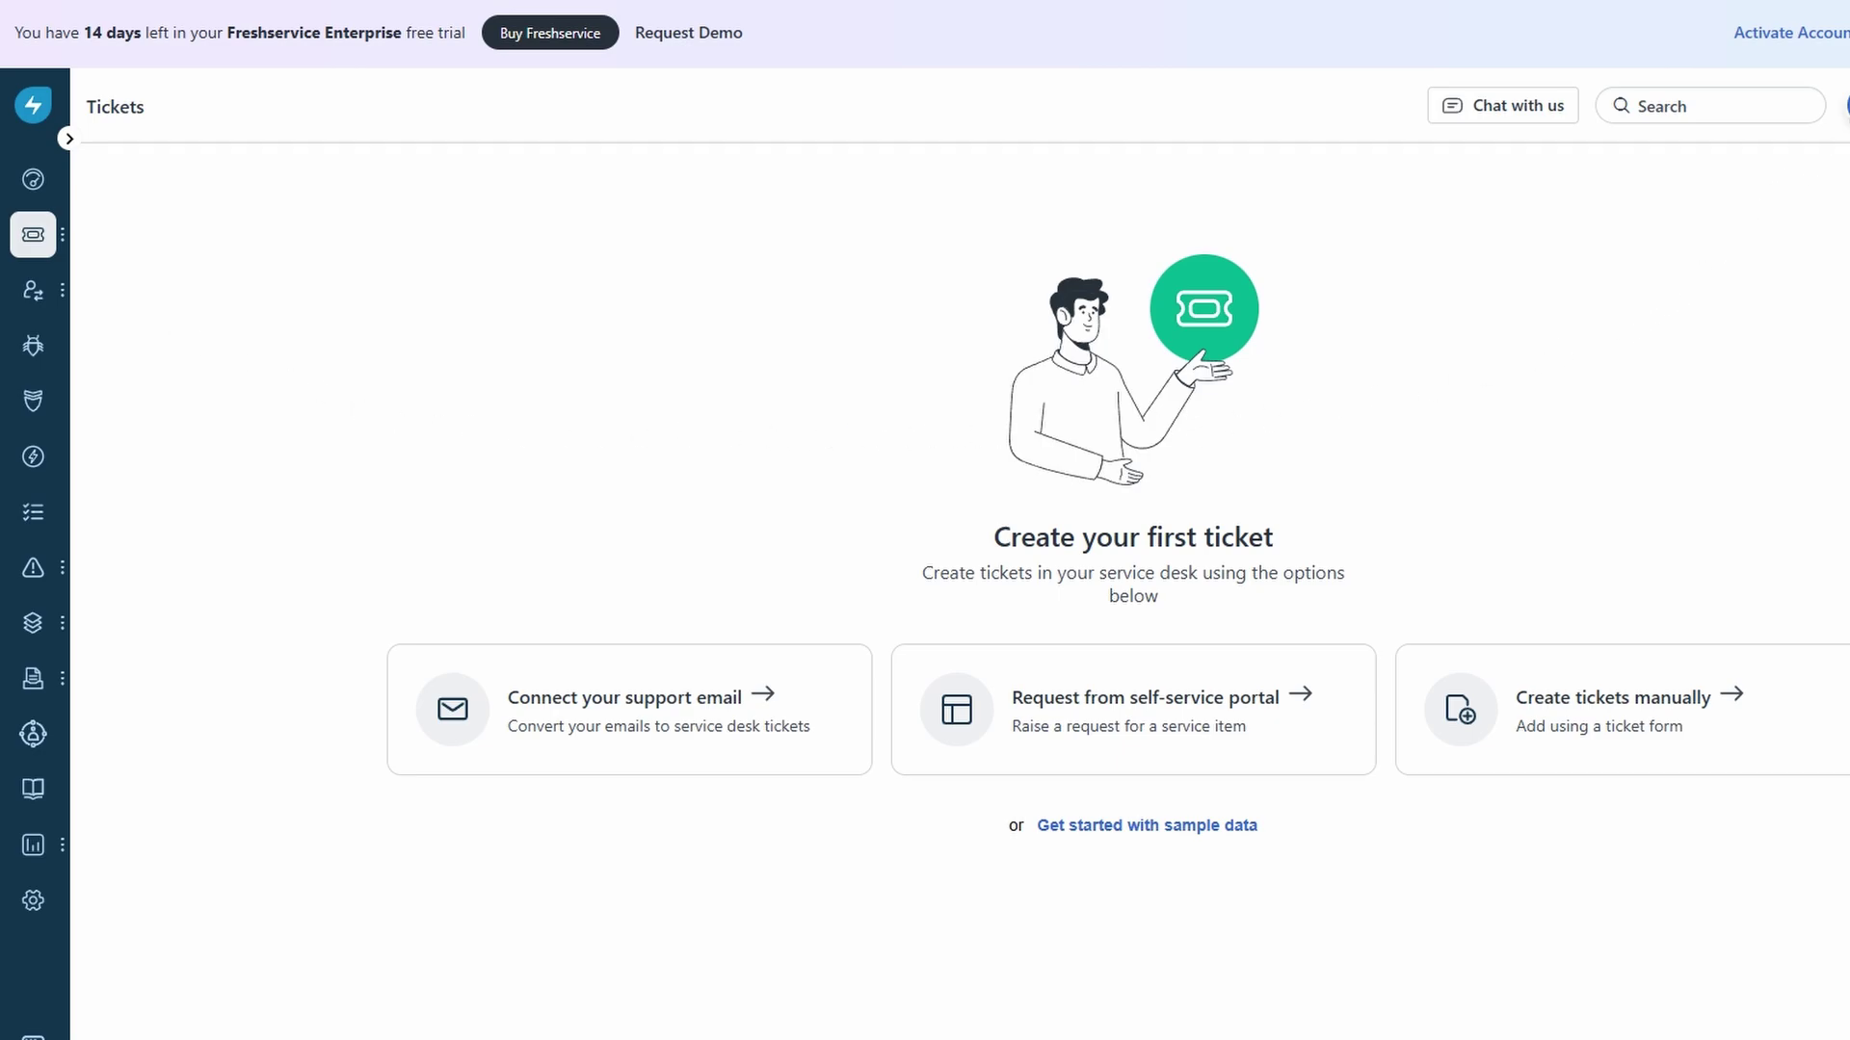
Start a new ticket from + New and look through the blank New Incident form's fields
click(1846, 116)
click(1408, 191)
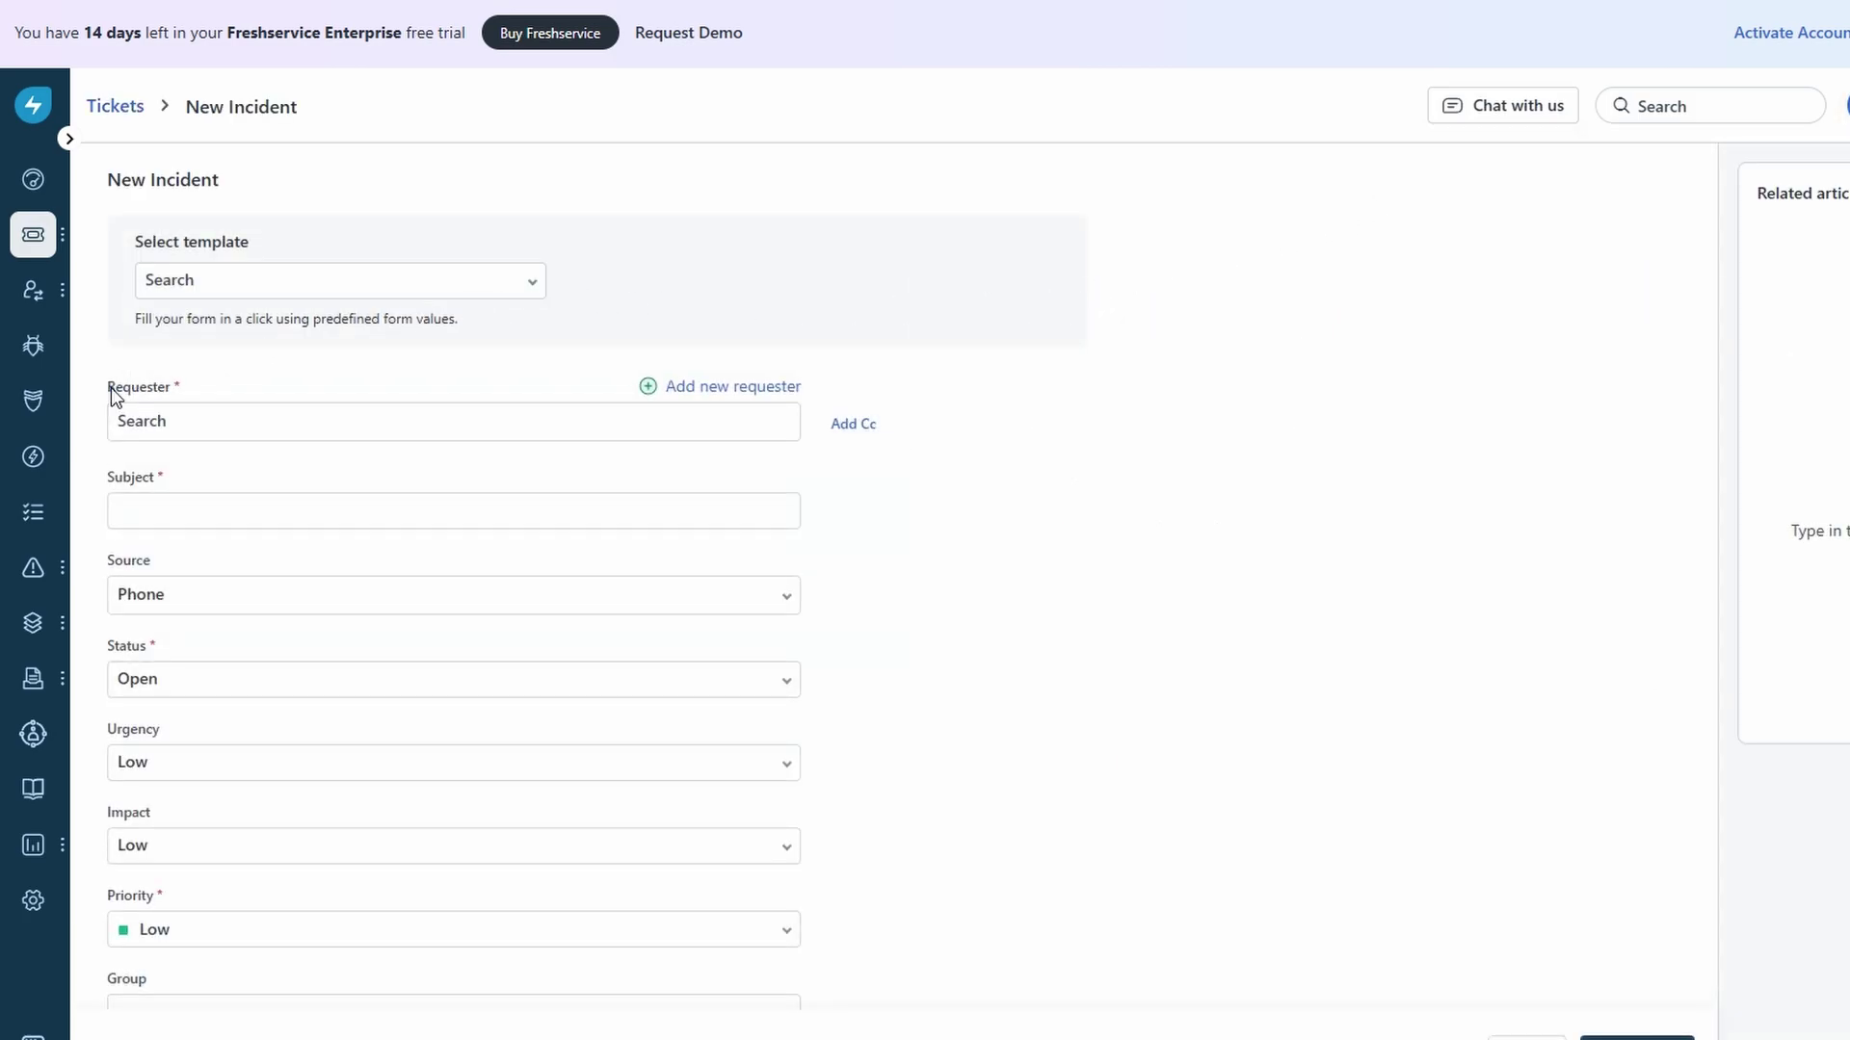
click(157, 422)
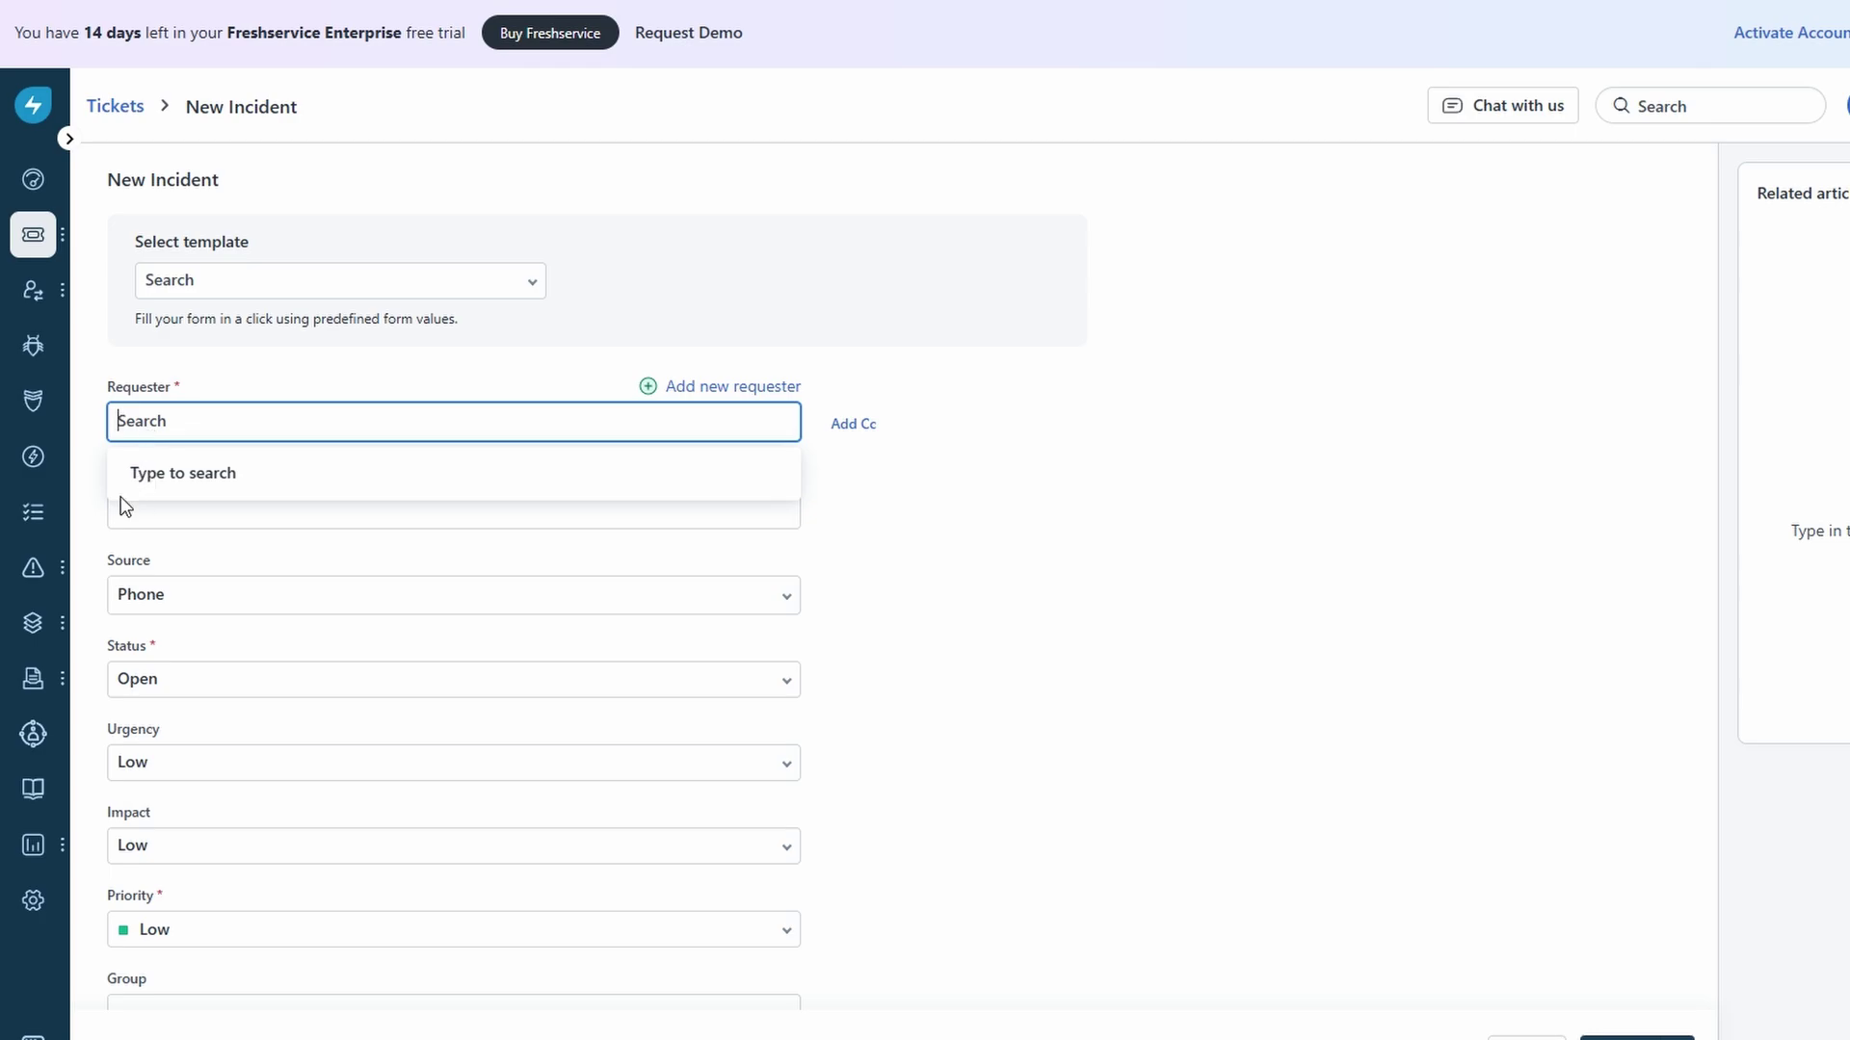
click(83, 528)
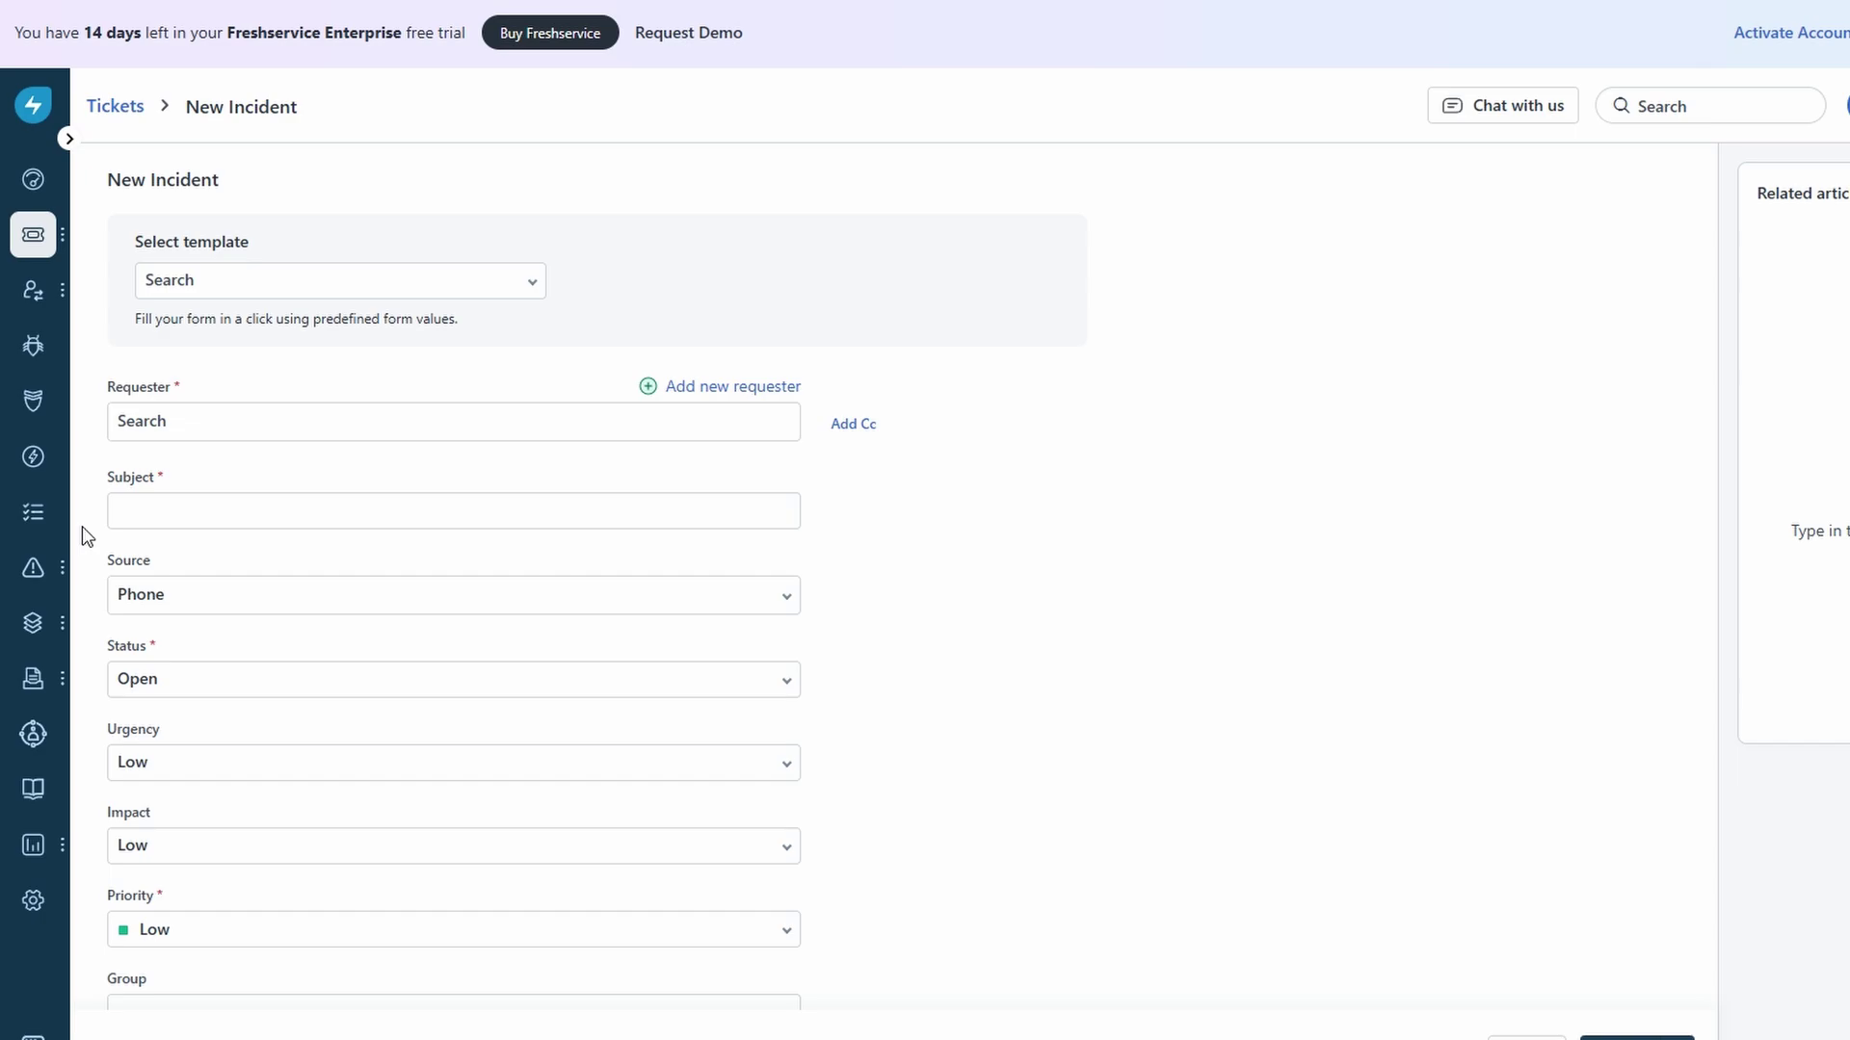
scroll(82, 527, down, 2)
scroll(83, 526, down, 2)
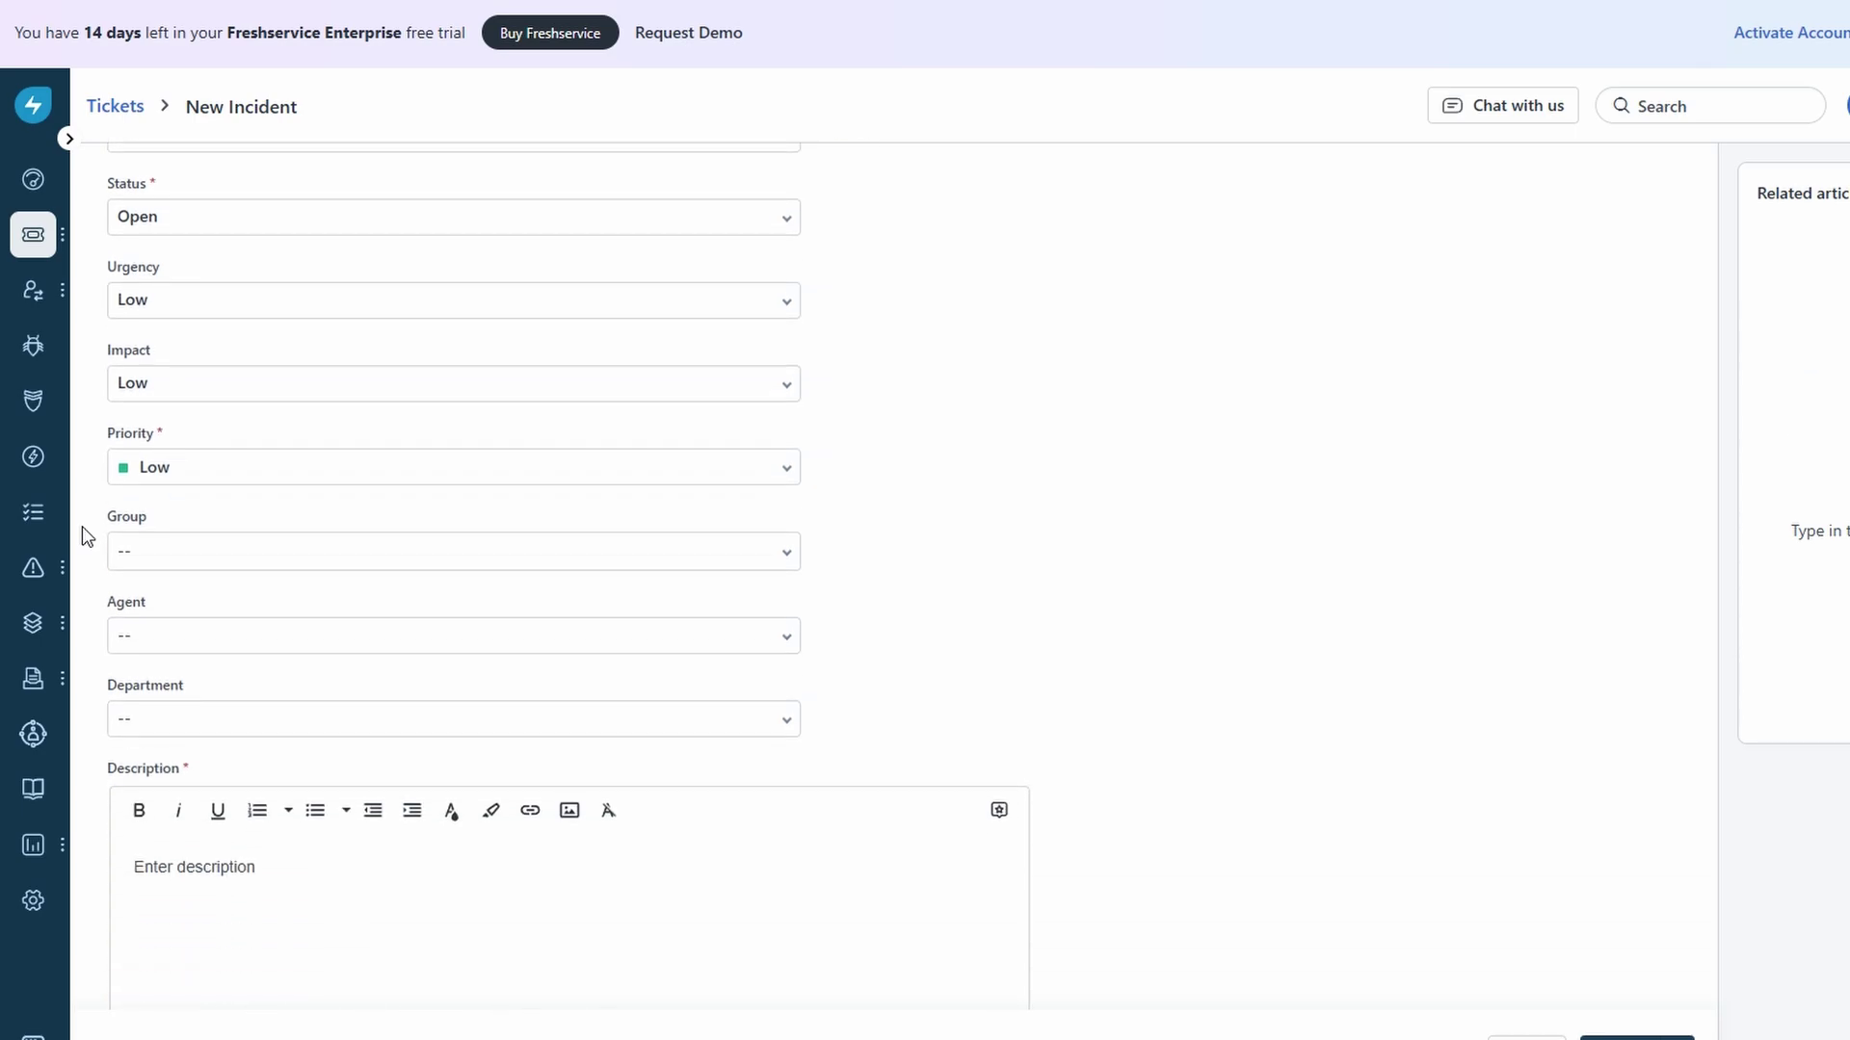
scroll(83, 526, down, 2)
scroll(82, 526, down, 1)
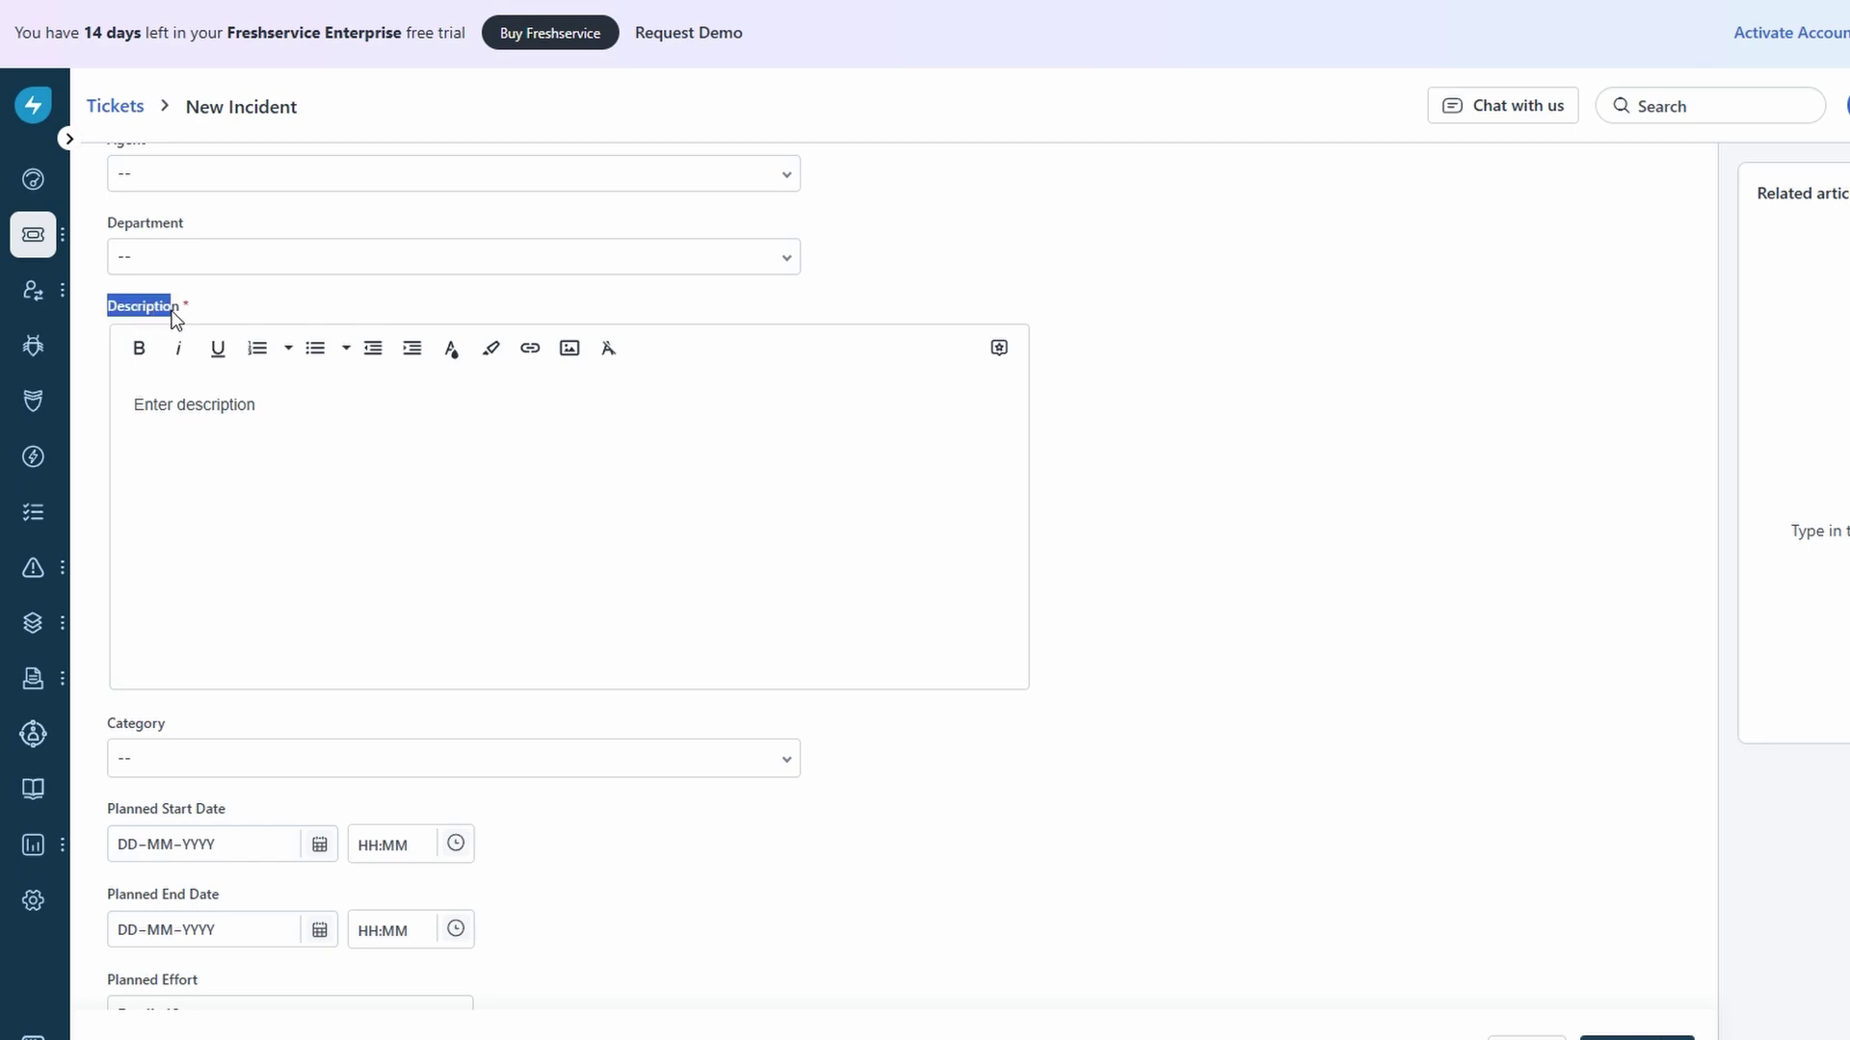
click(104, 453)
scroll(104, 453, down, 1)
scroll(104, 460, down, 3)
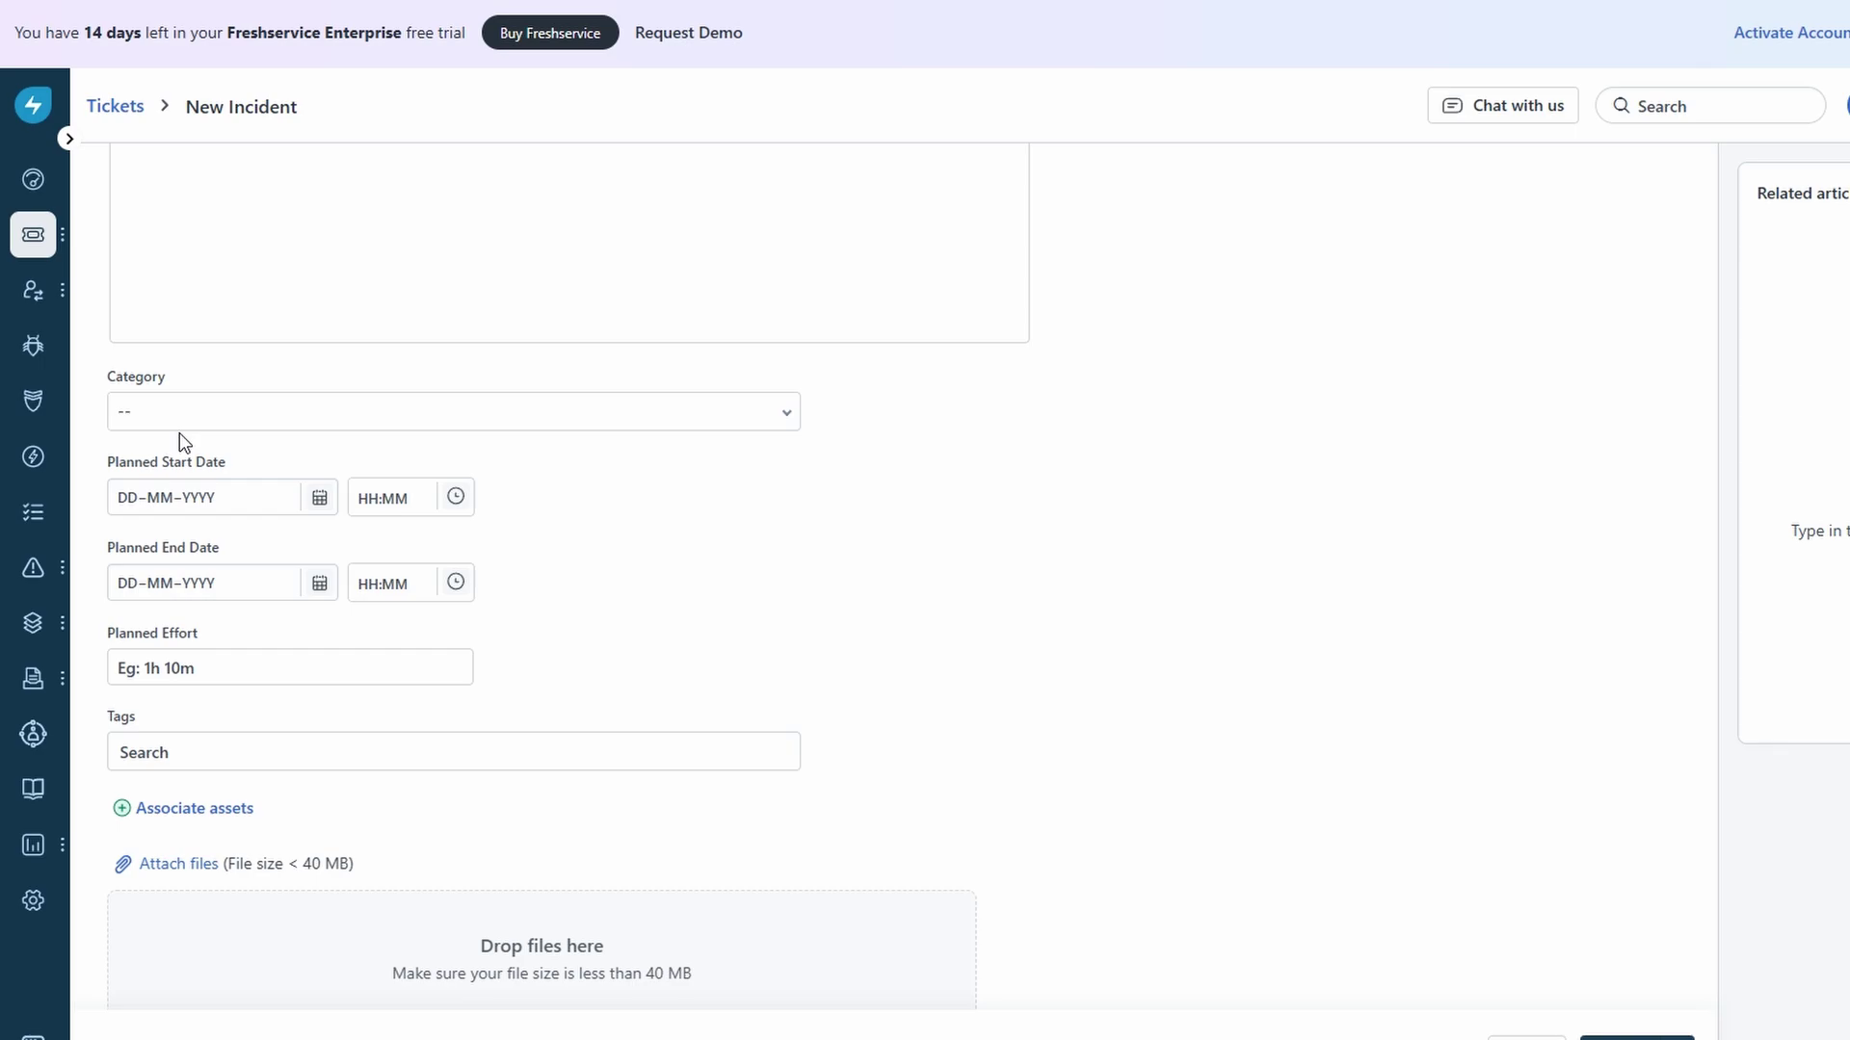
scroll(179, 433, up, 1)
scroll(179, 433, up, 2)
scroll(179, 432, up, 3)
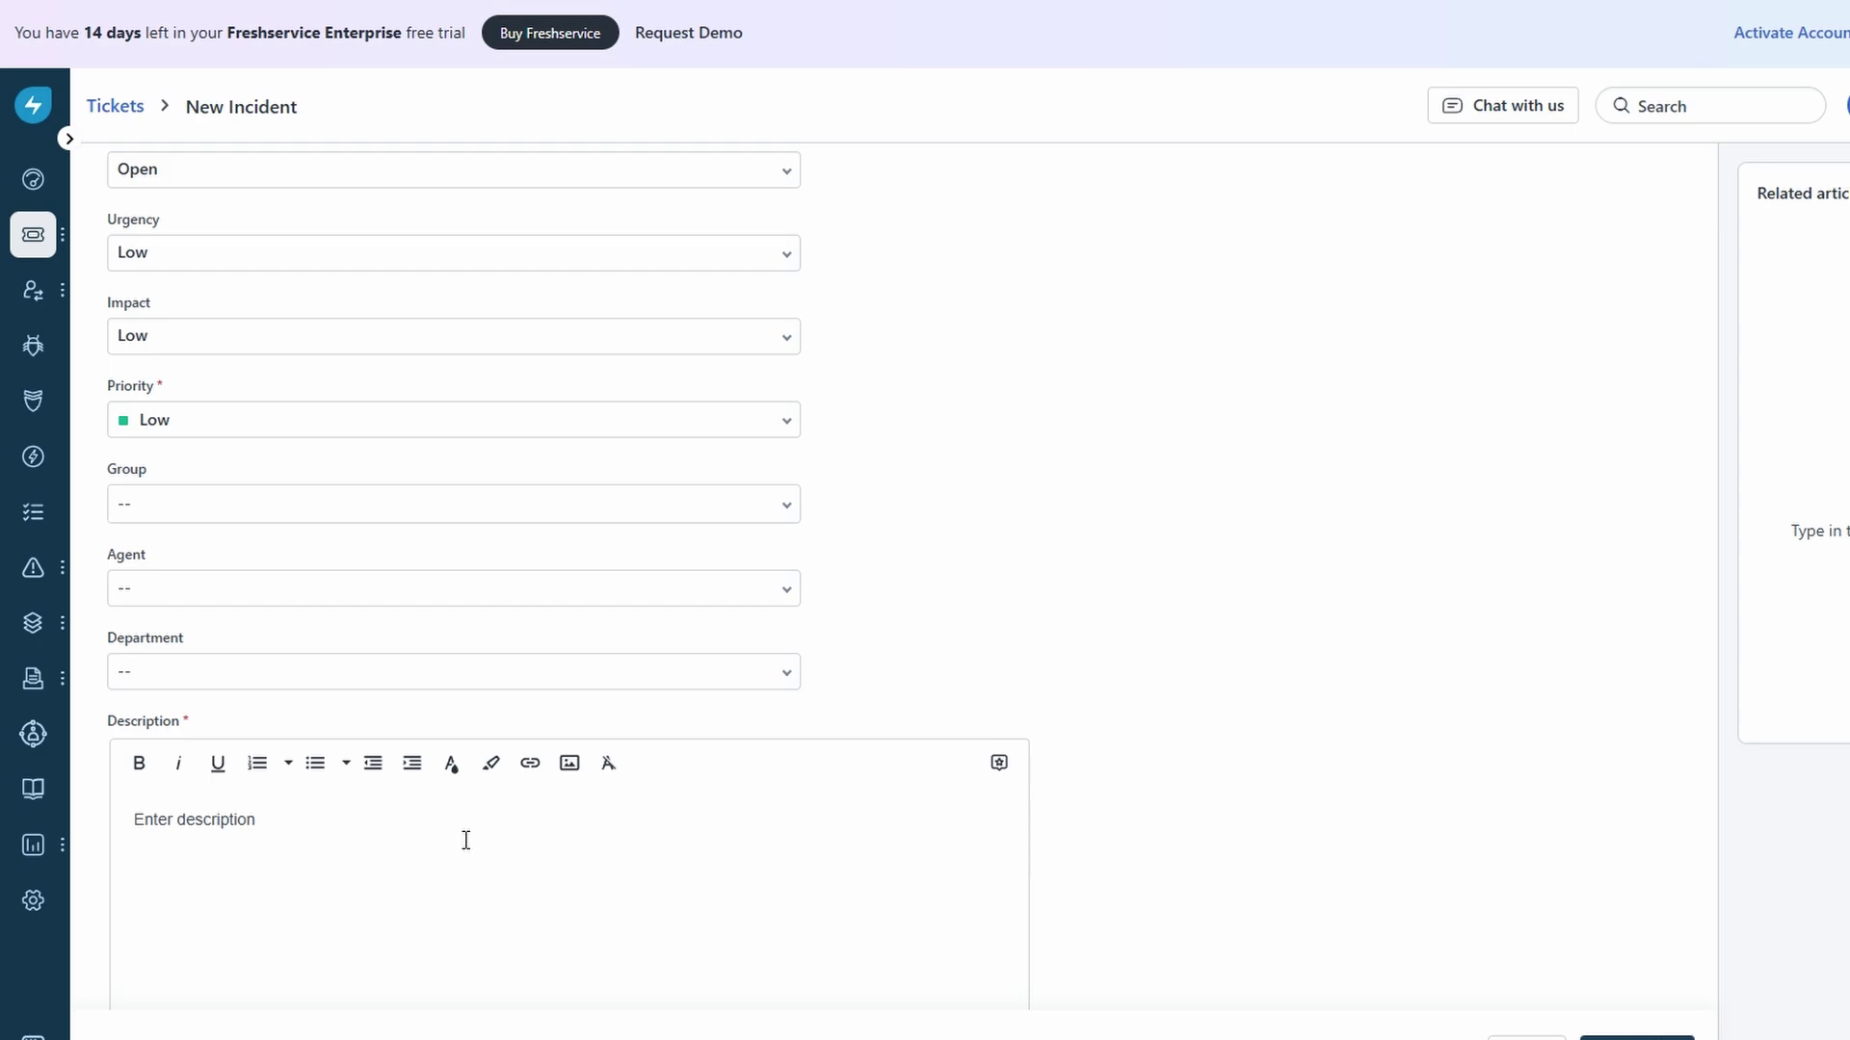
Leave the incident form and go to the Problems section from the sidebar
click(67, 138)
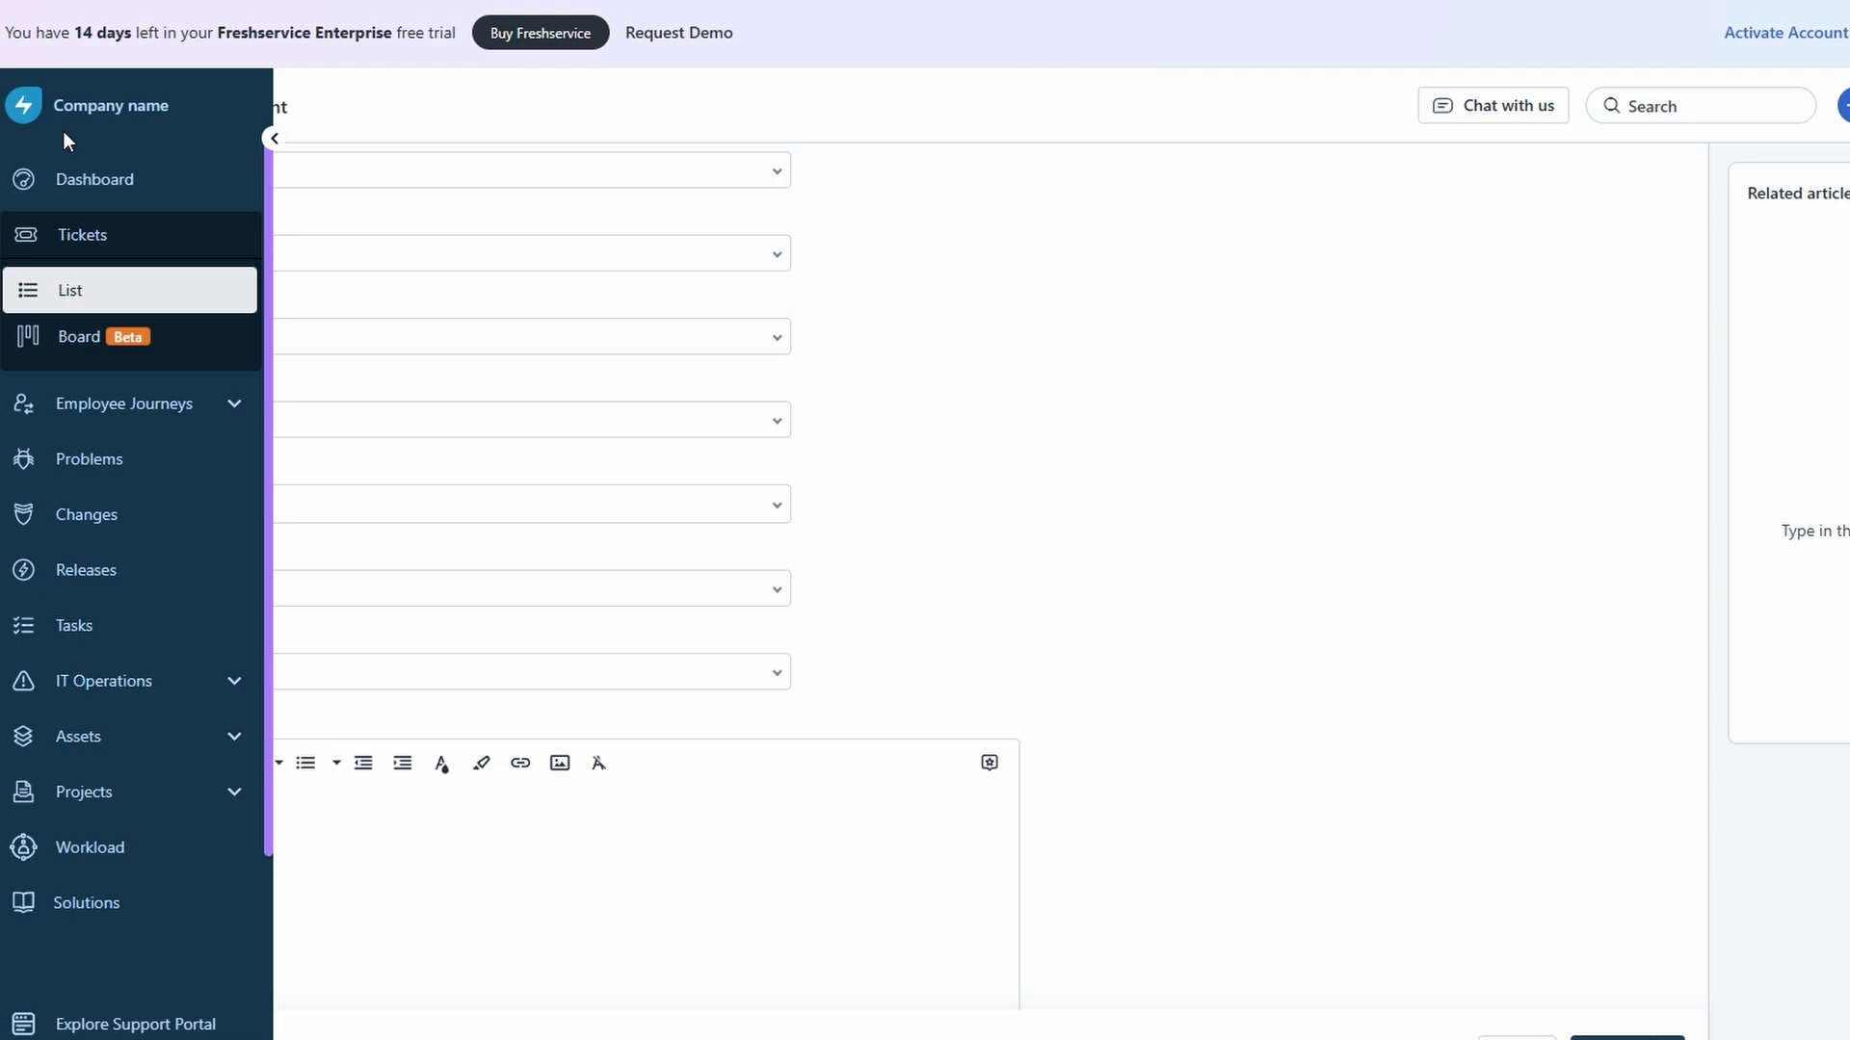
click(142, 459)
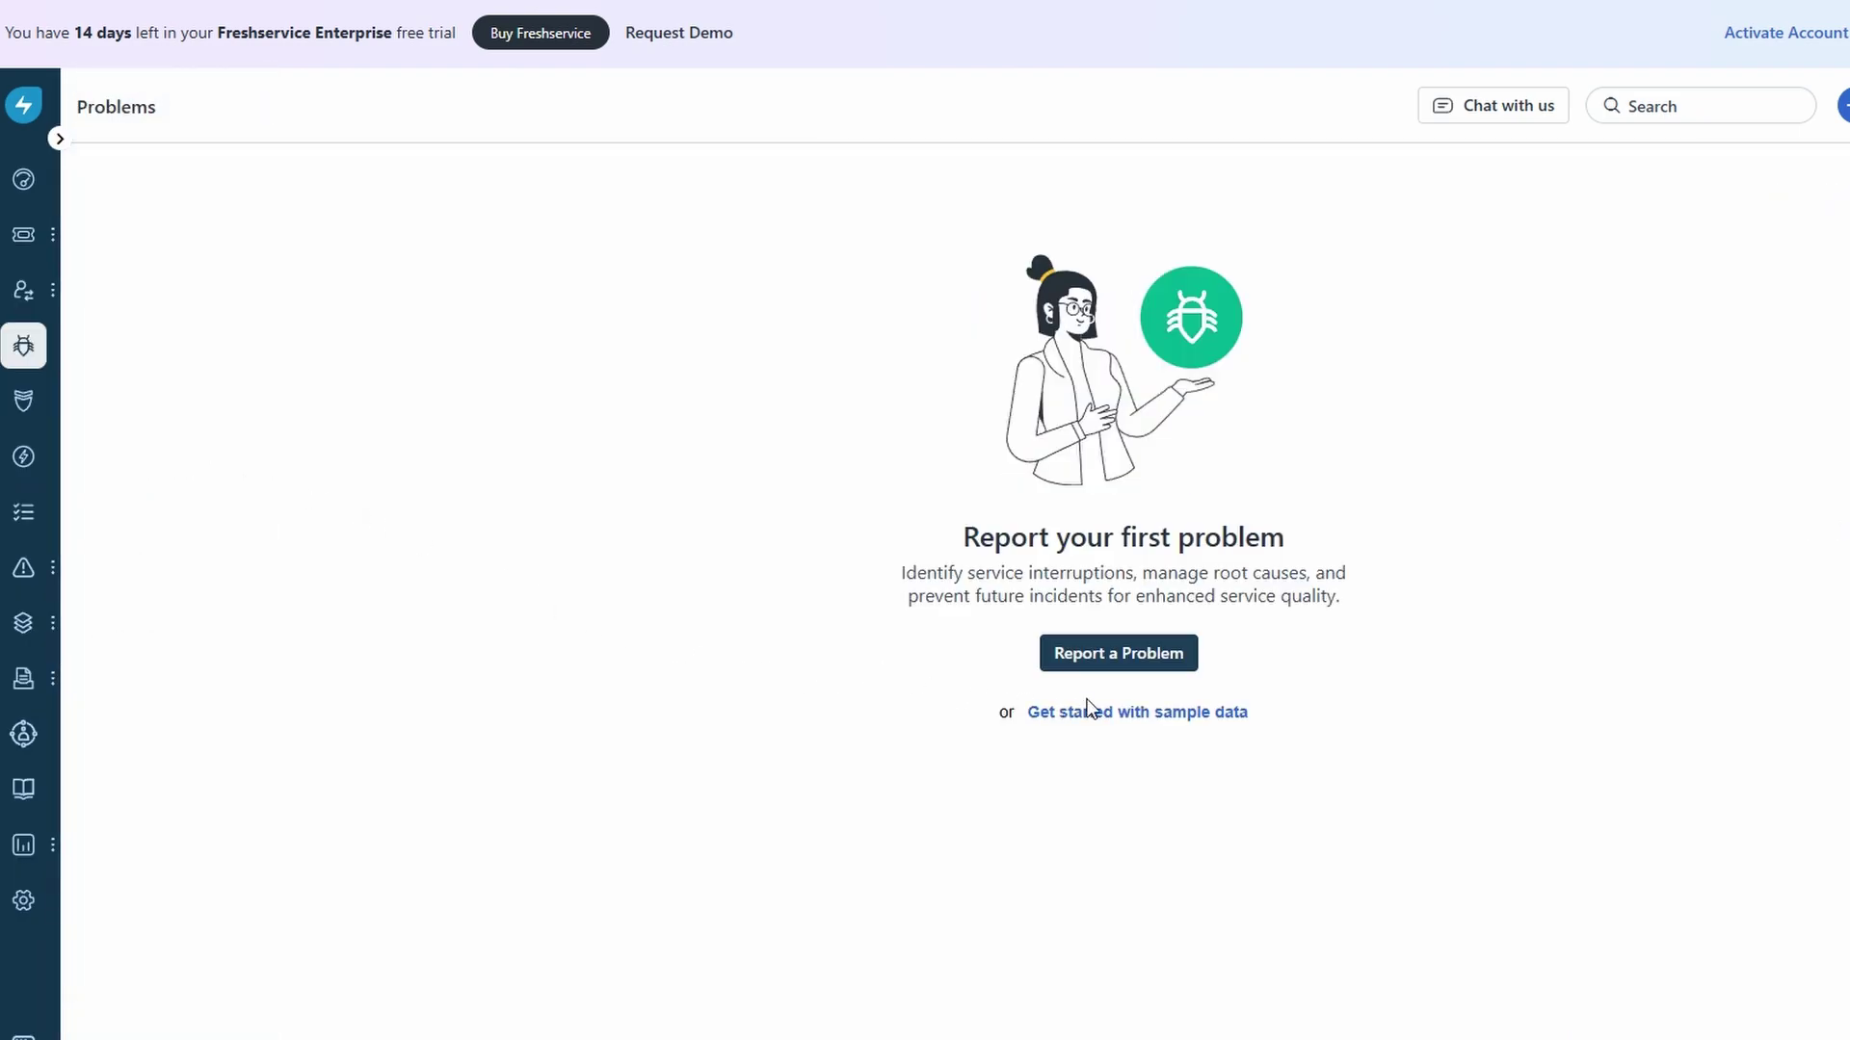
Open the Report a Problem form and look at it without saving anything
click(1168, 676)
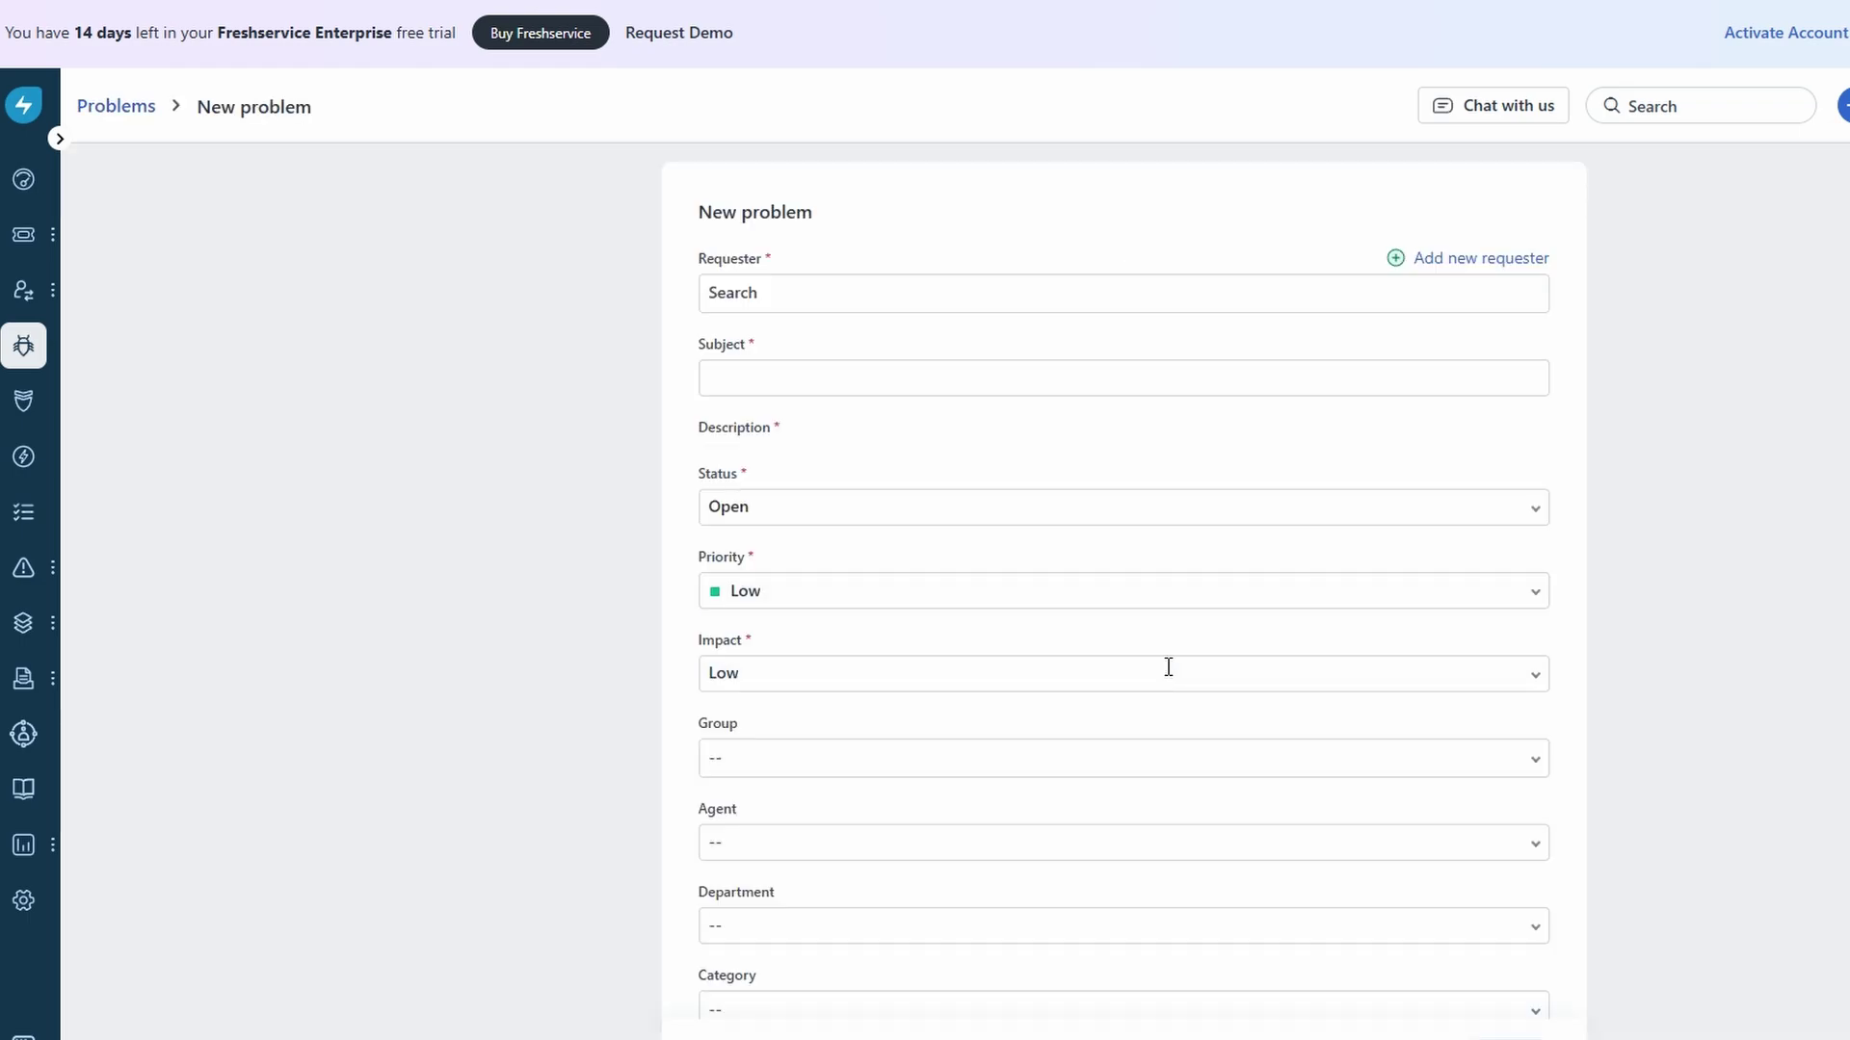
triple_click(733, 217)
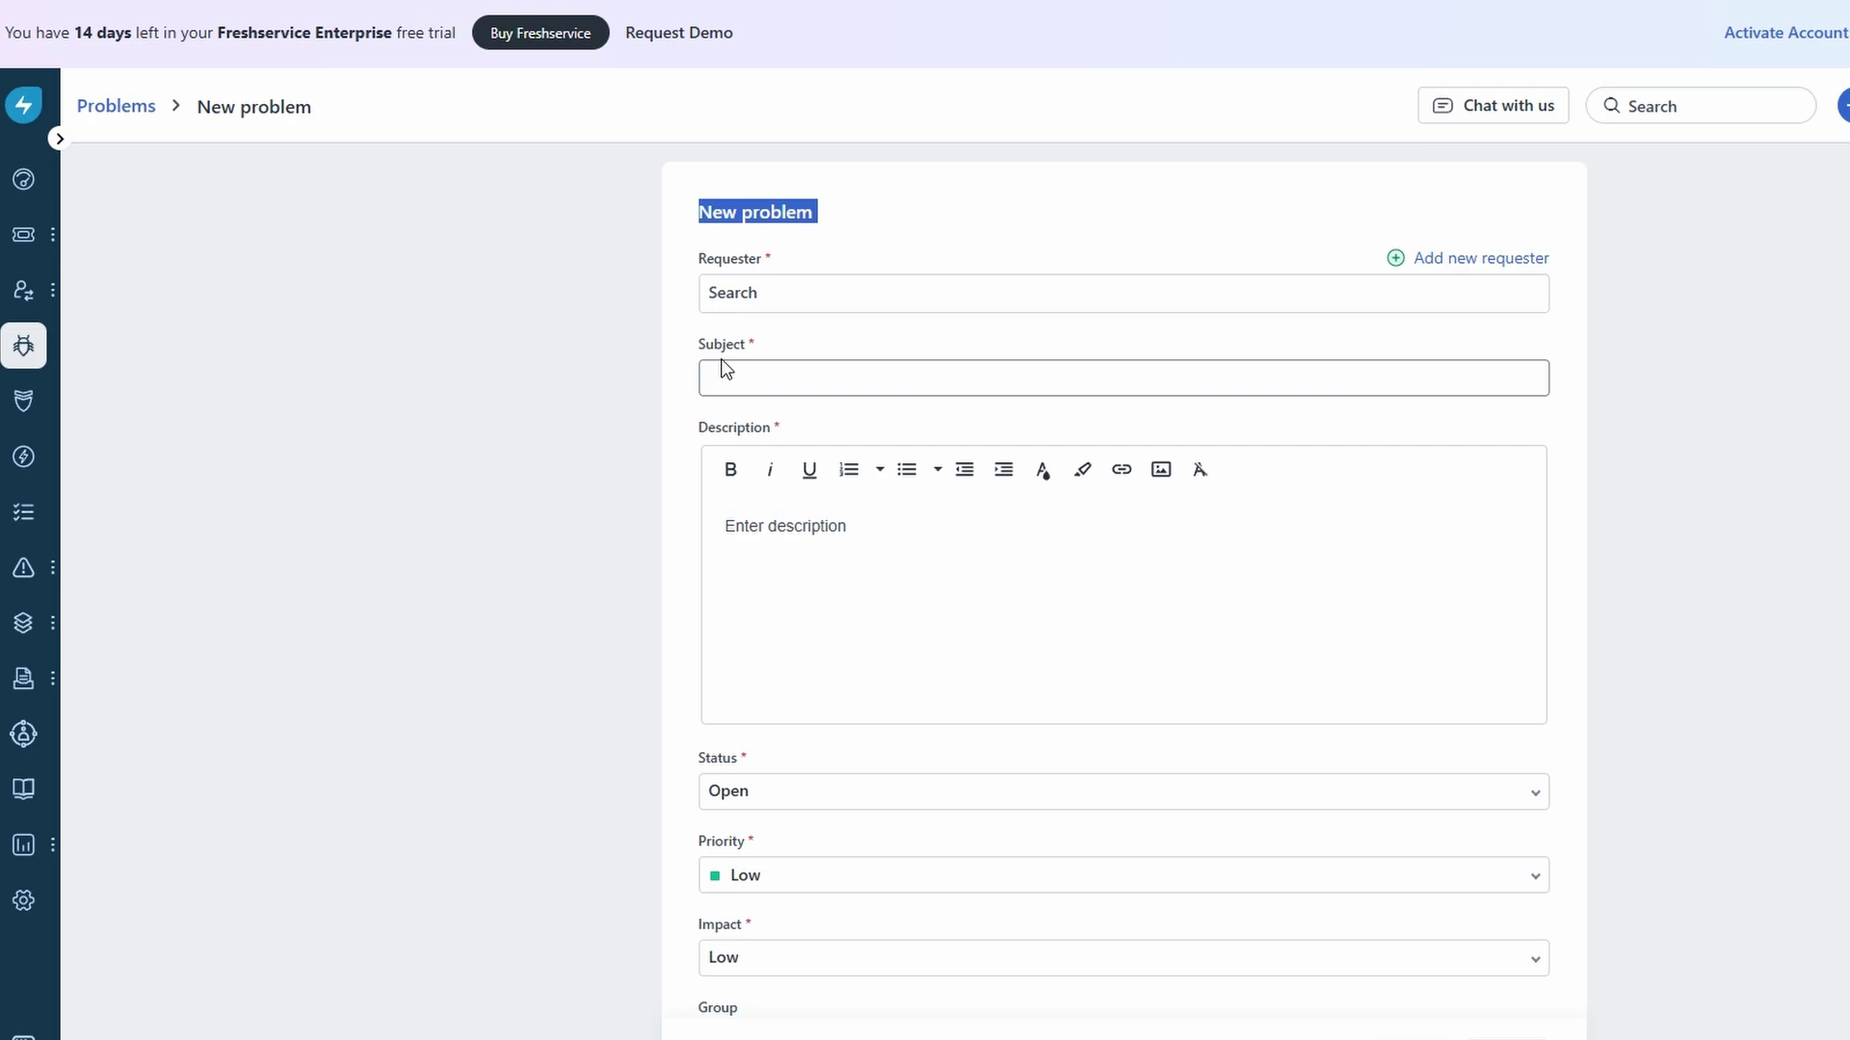
scroll(722, 367, down, 3)
scroll(721, 358, down, 2)
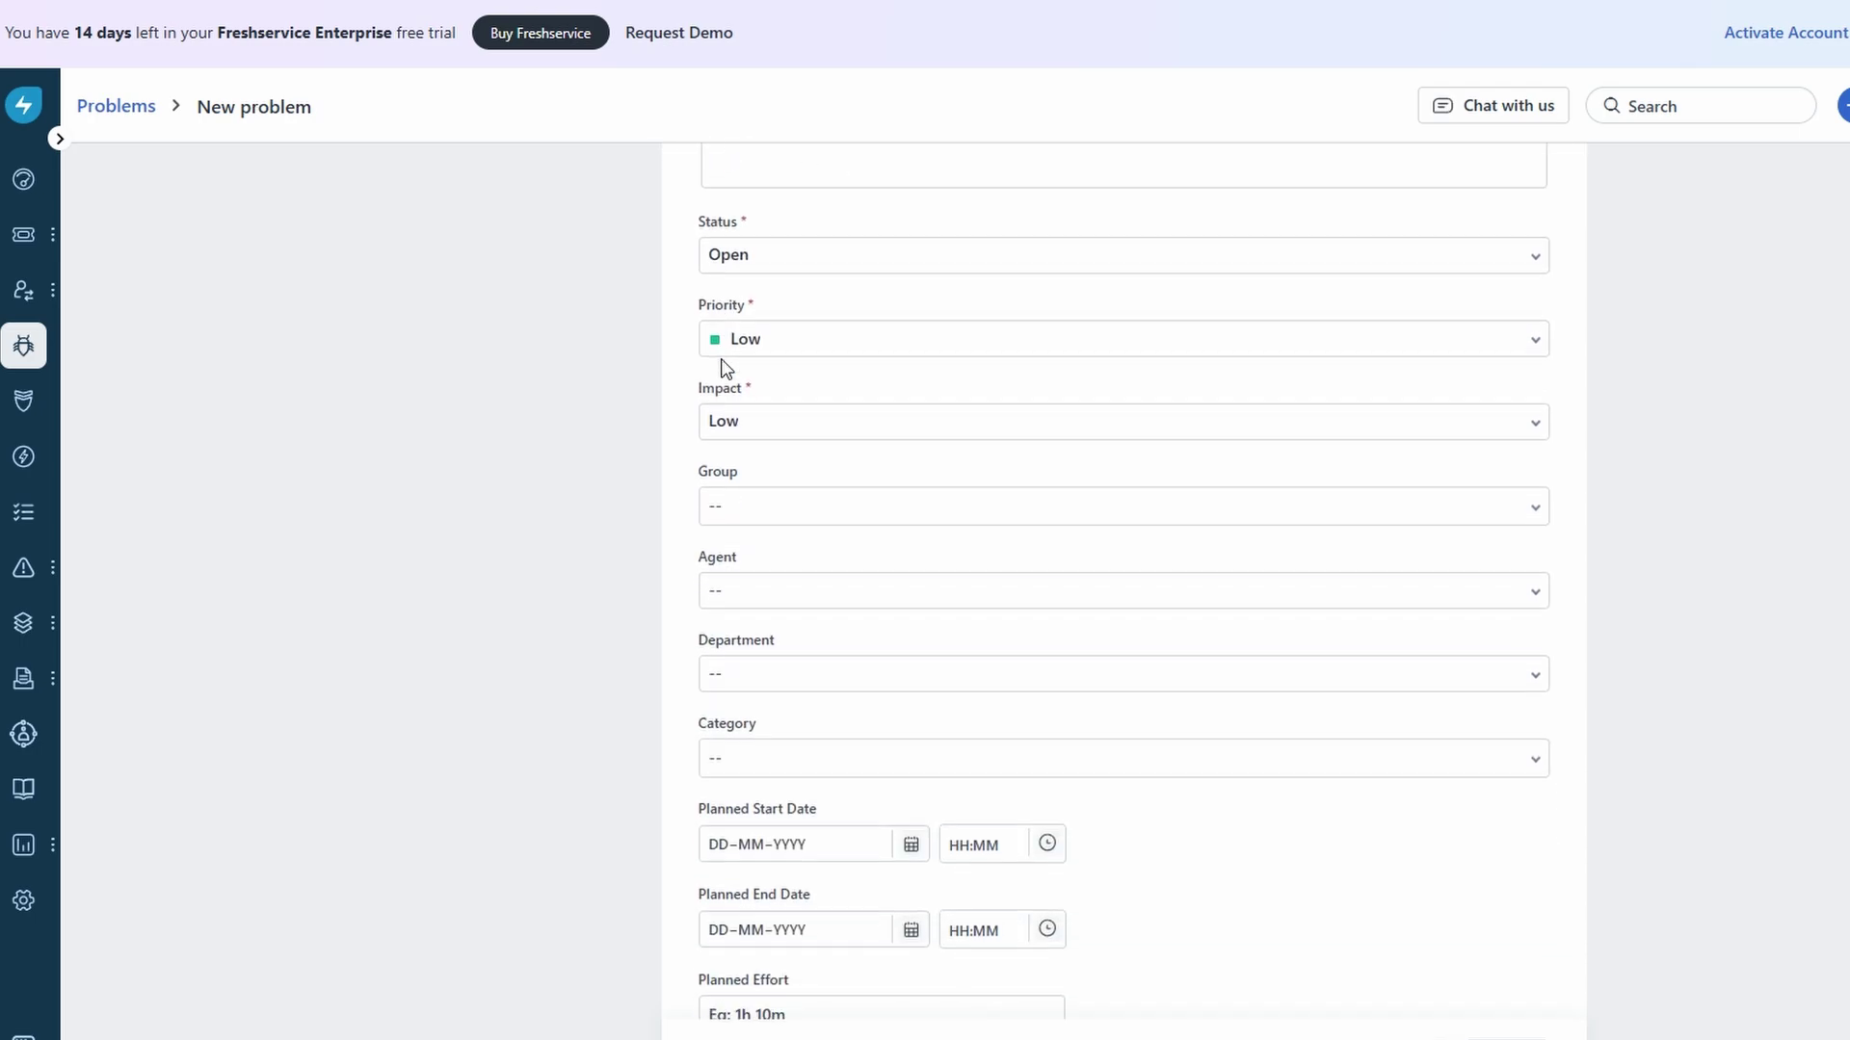
scroll(721, 358, down, 1)
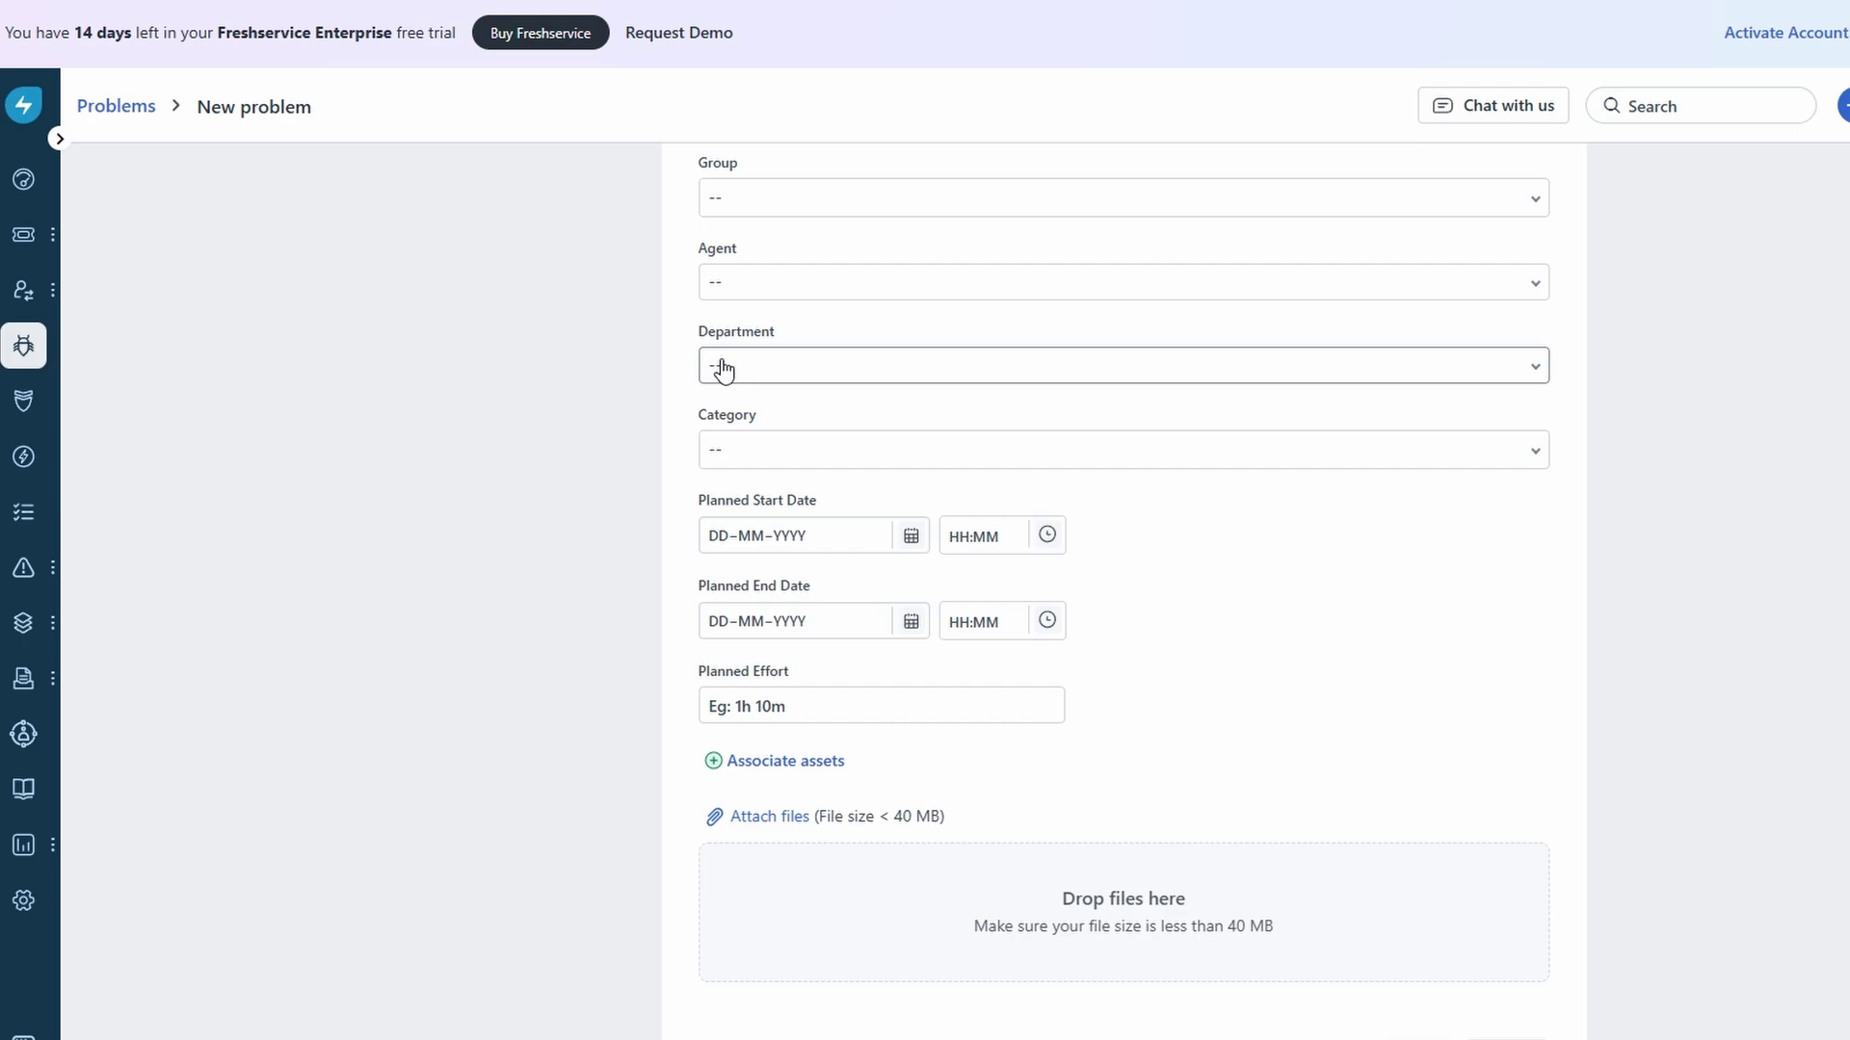
scroll(724, 371, up, 2)
scroll(723, 370, up, 3)
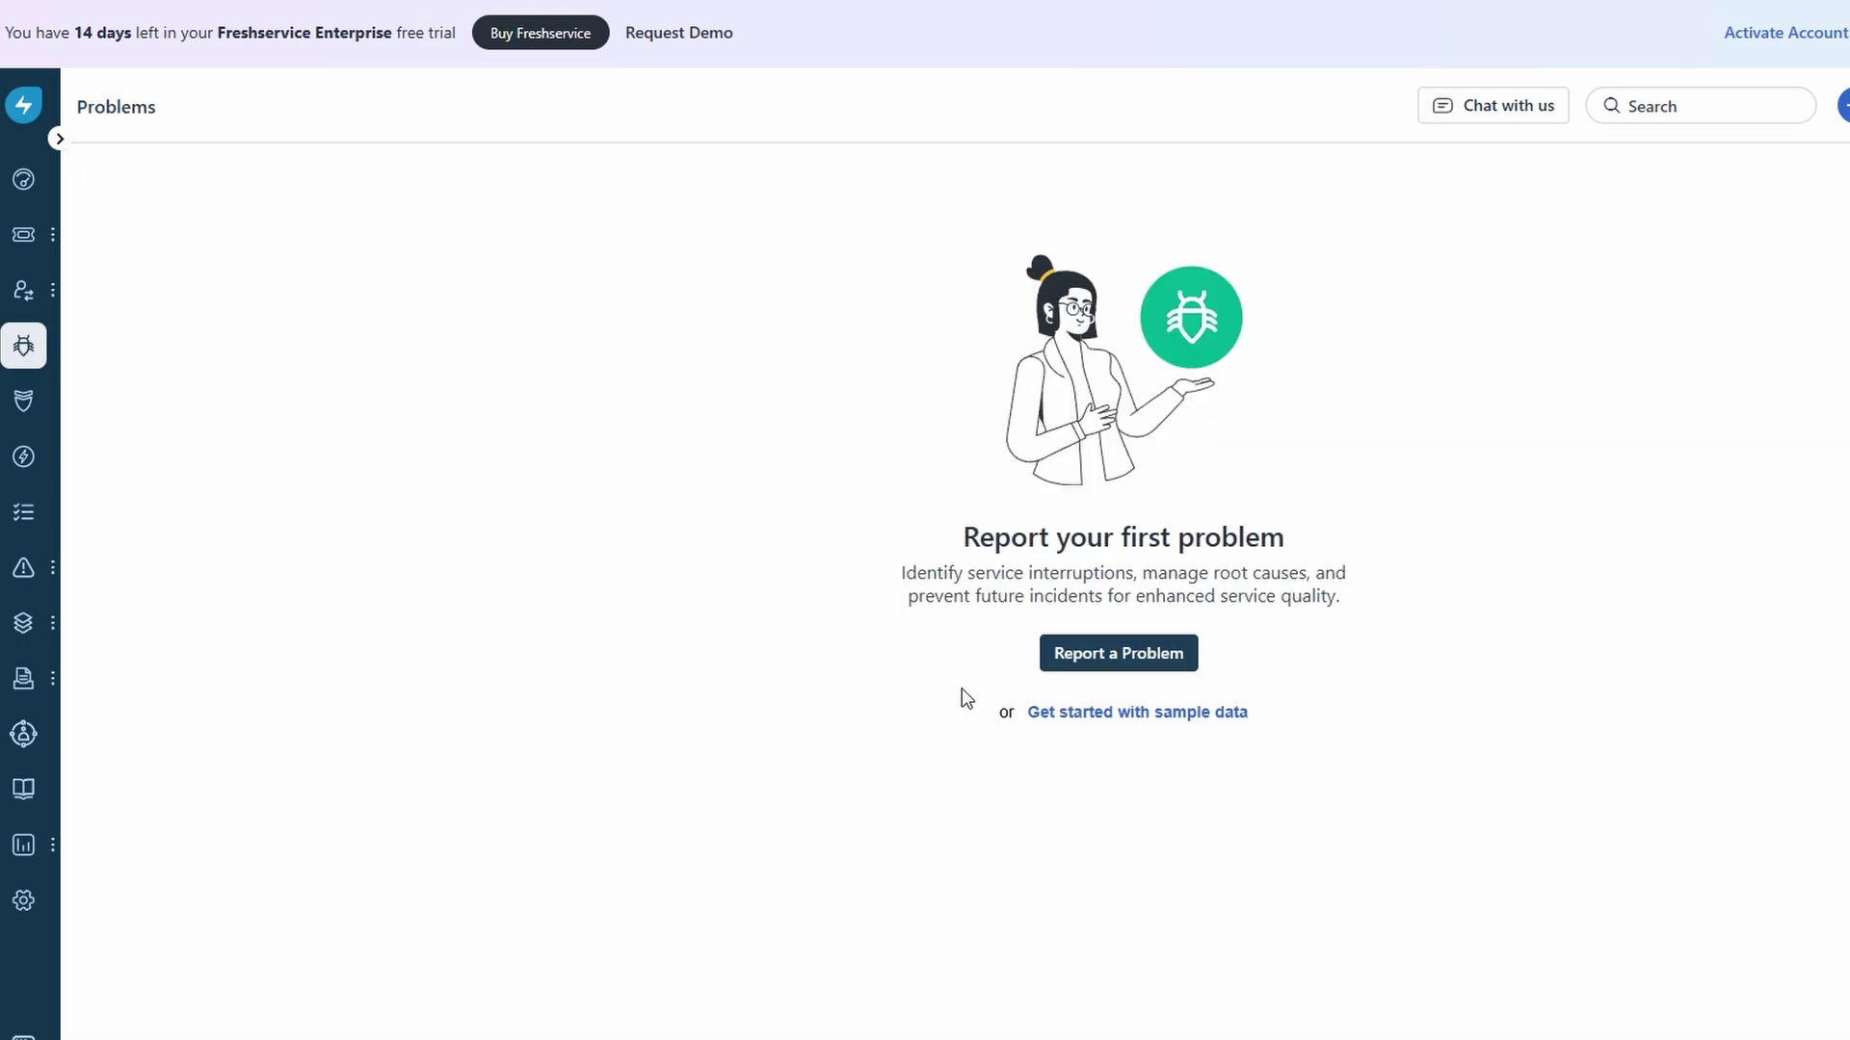
Go to Changes, start a new change and review the priority levels, keeping Low
click(59, 139)
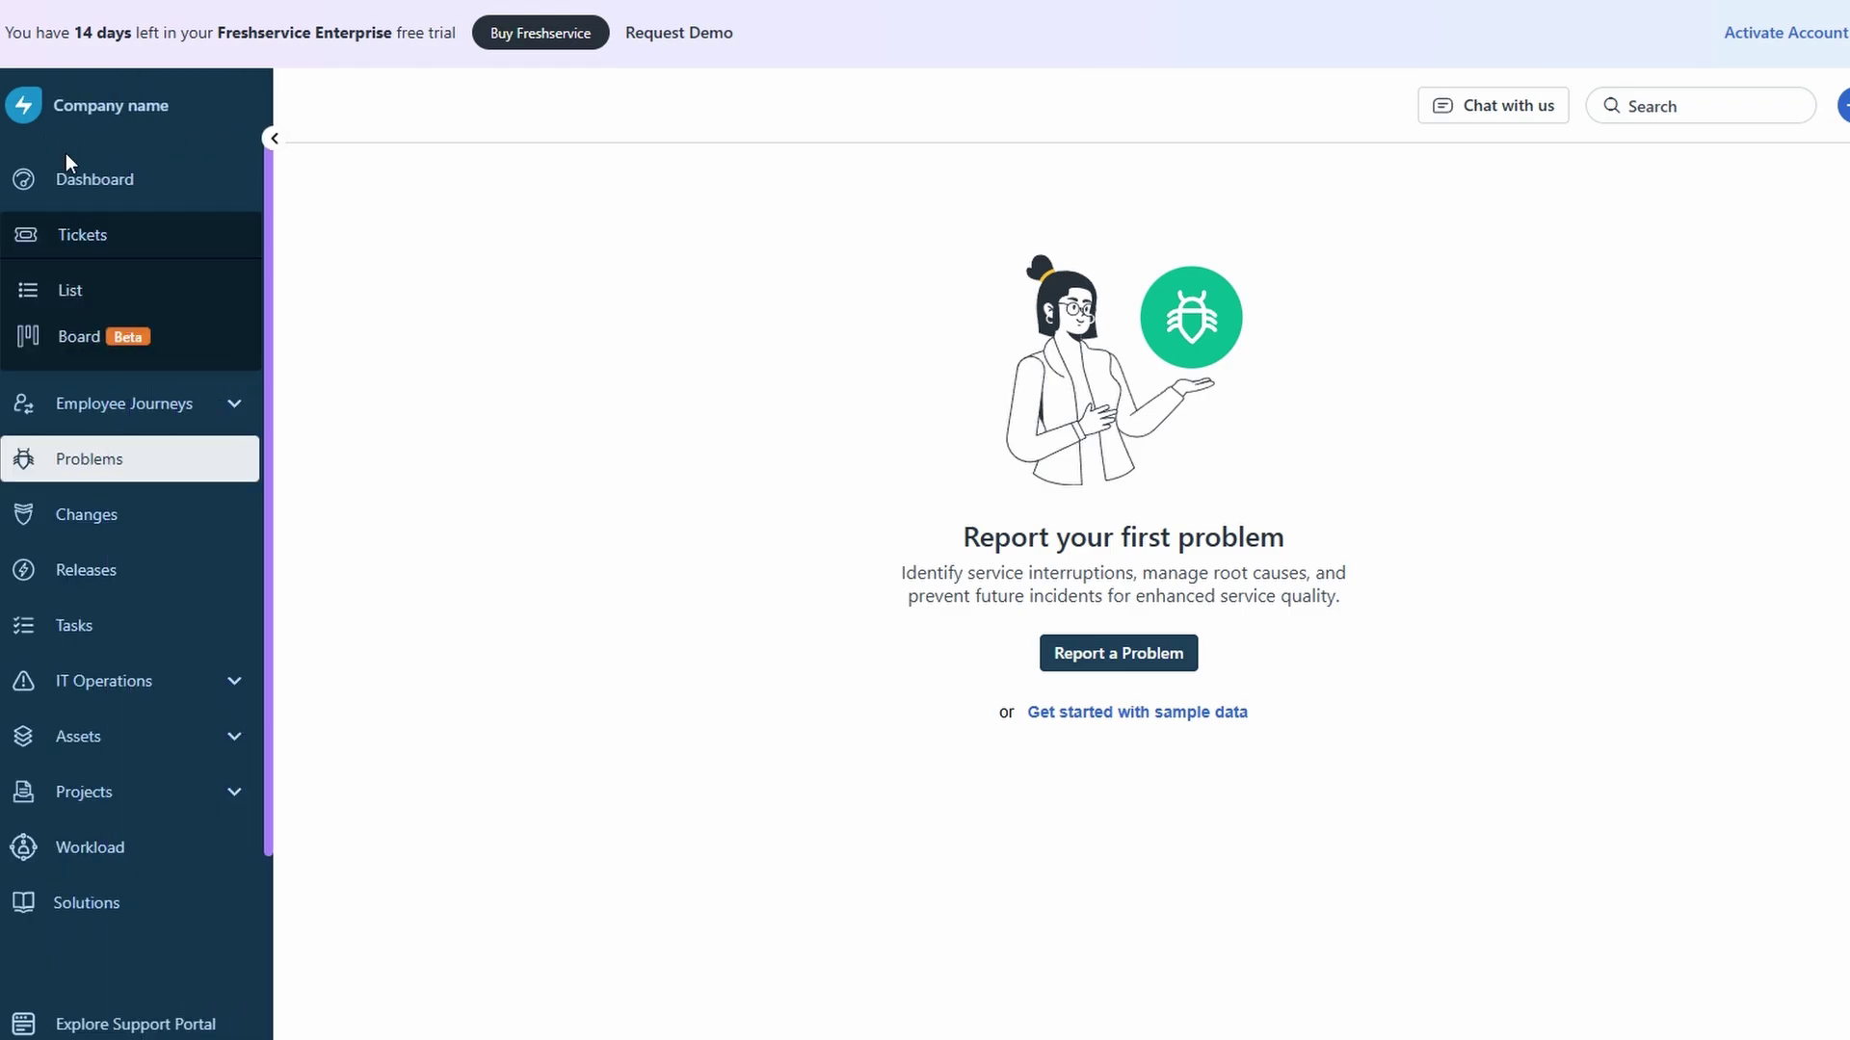
click(103, 515)
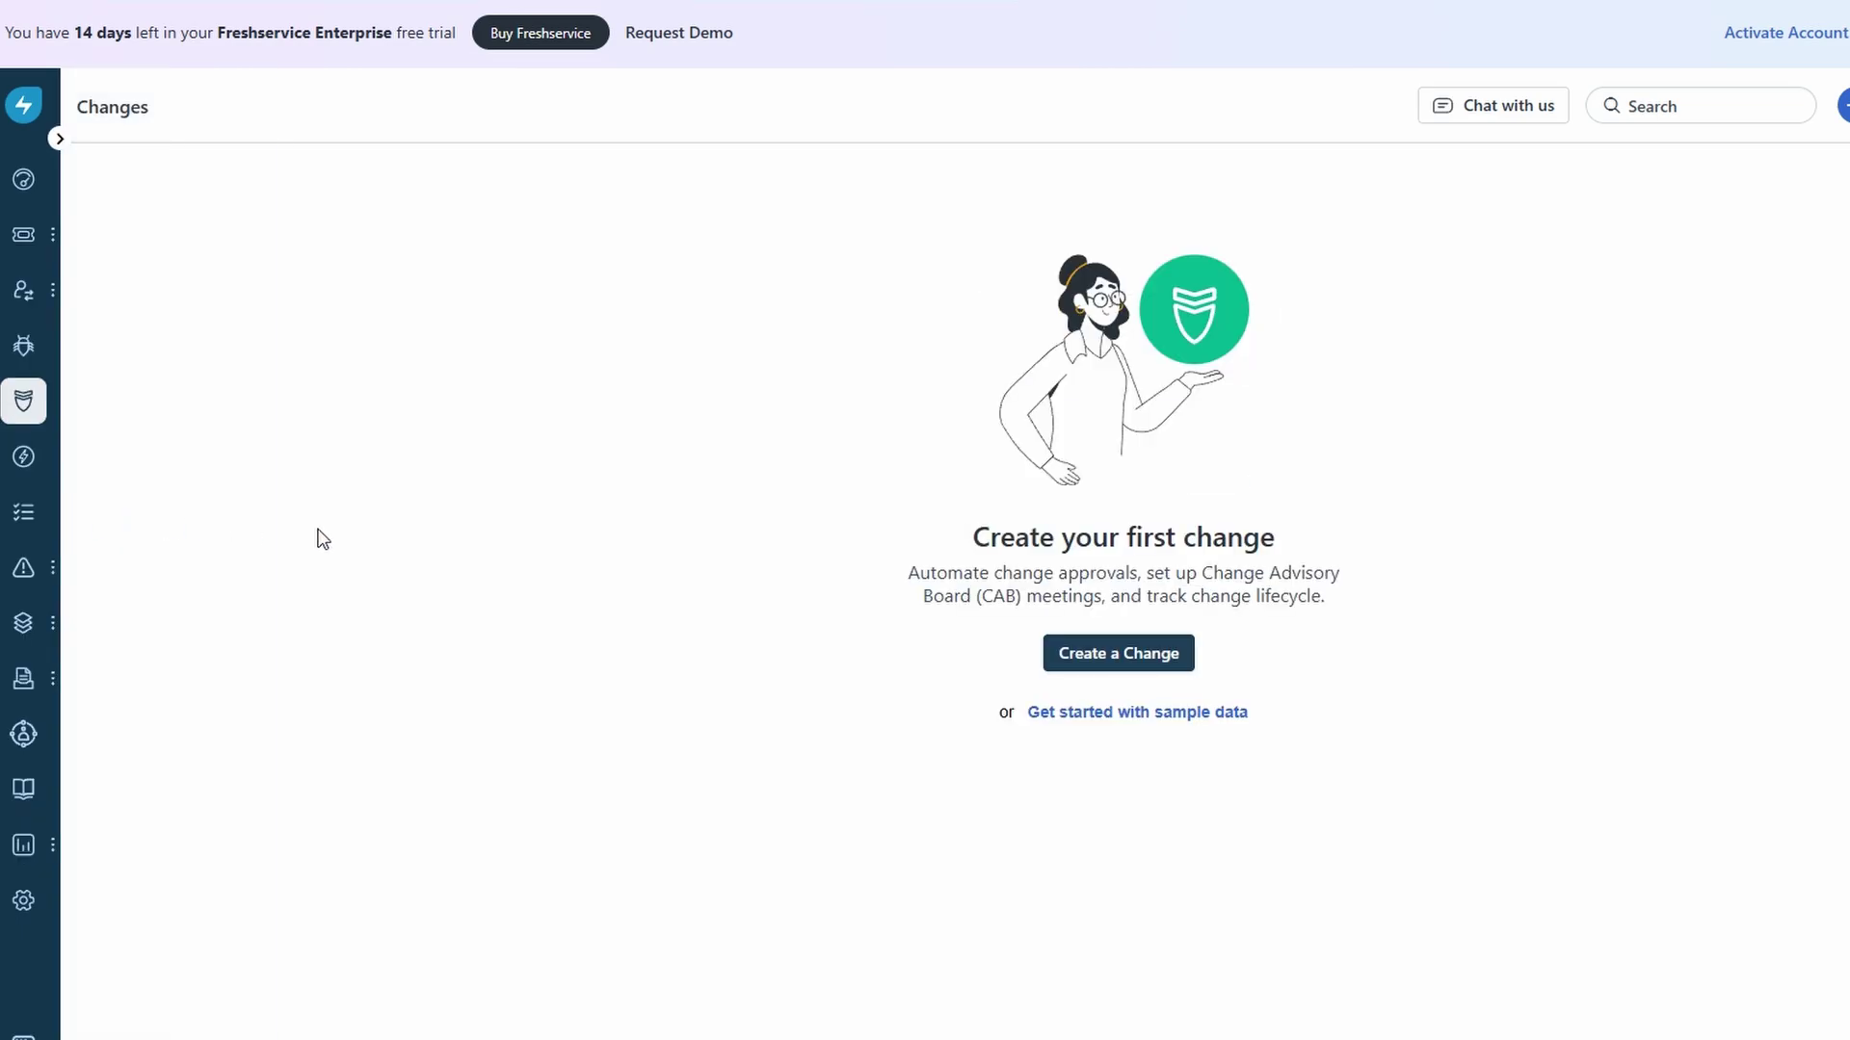
click(1082, 659)
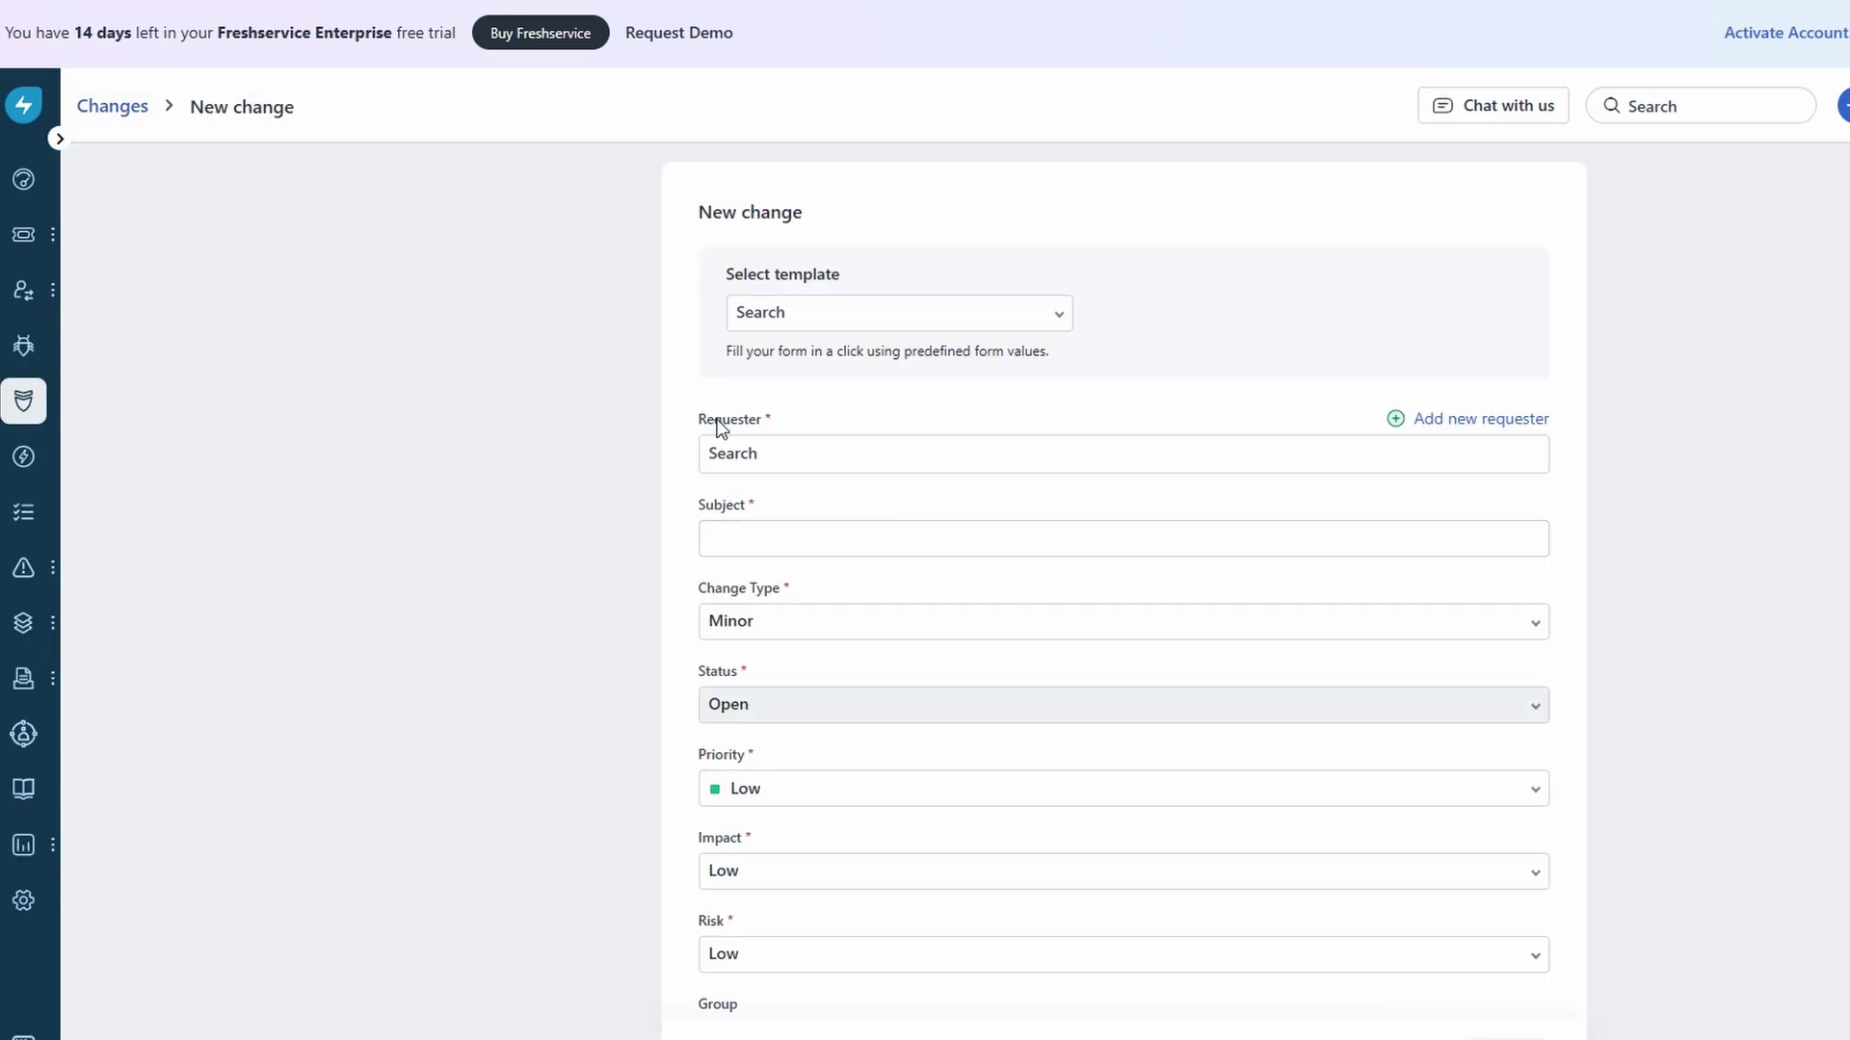
scroll(709, 435, down, 3)
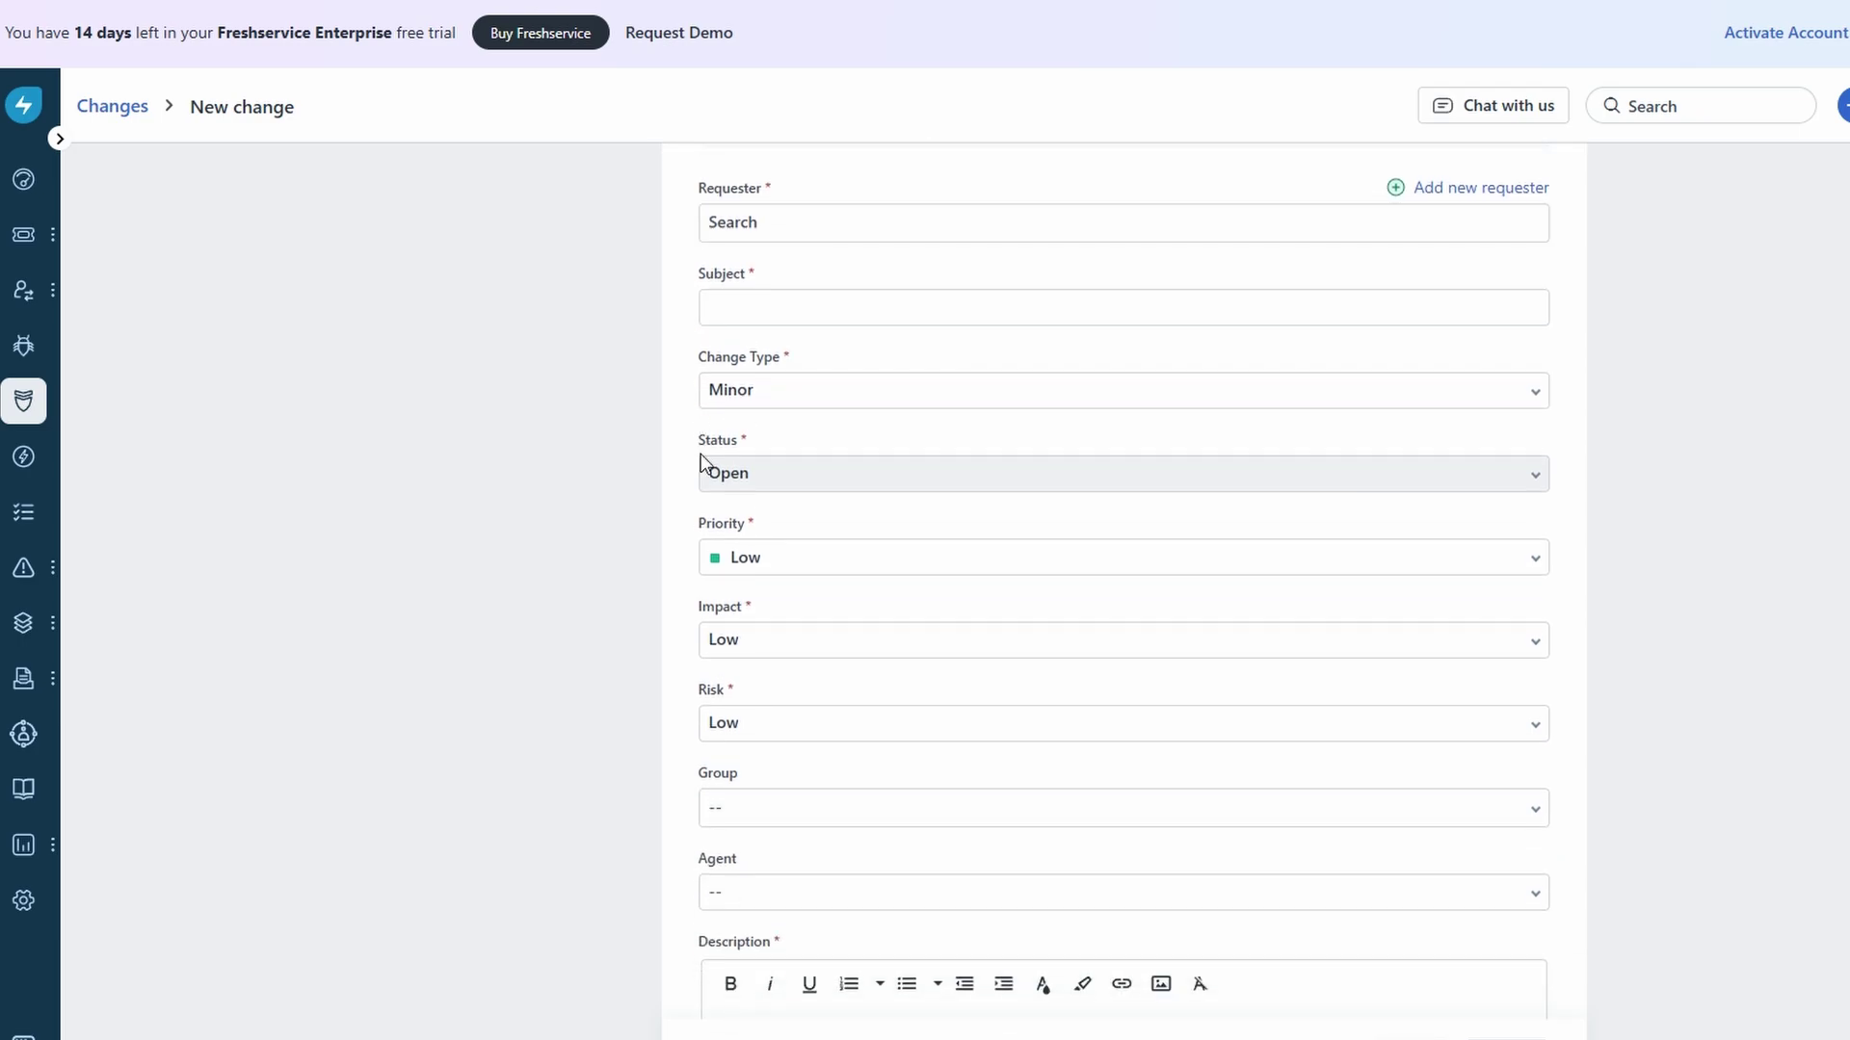
click(788, 558)
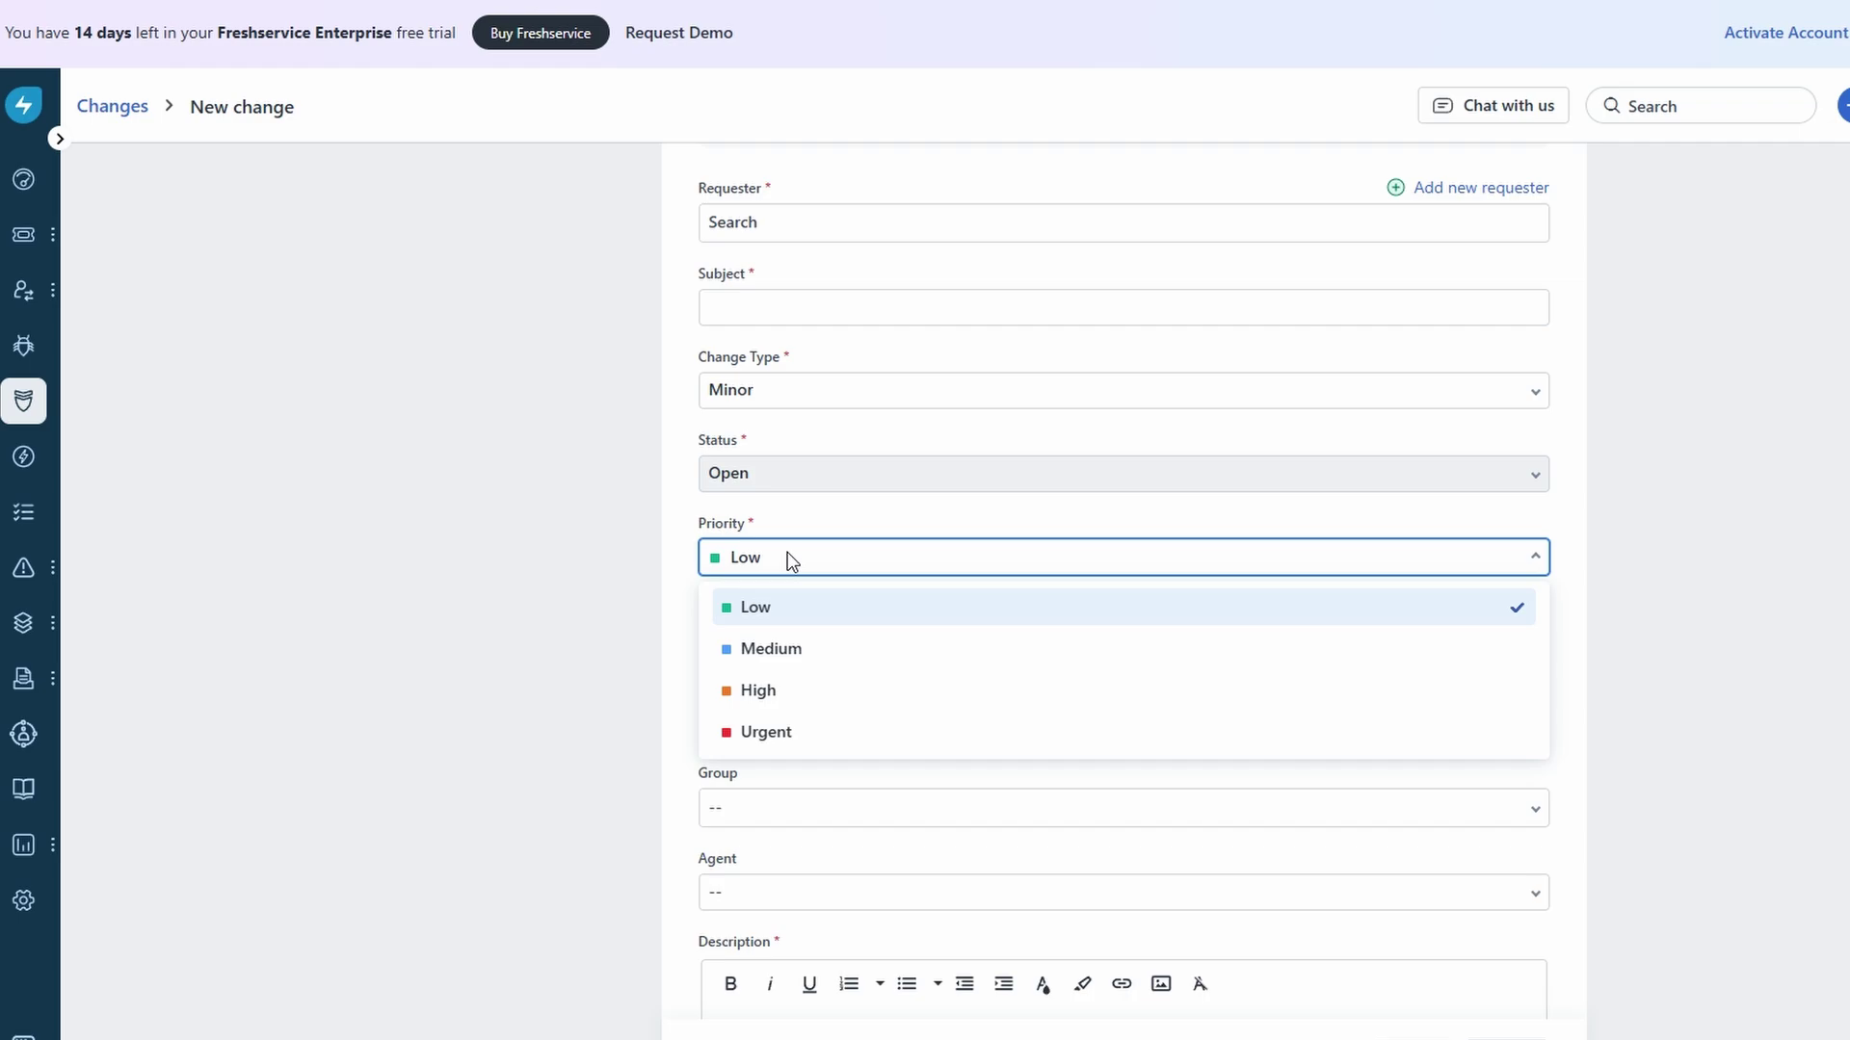
click(684, 515)
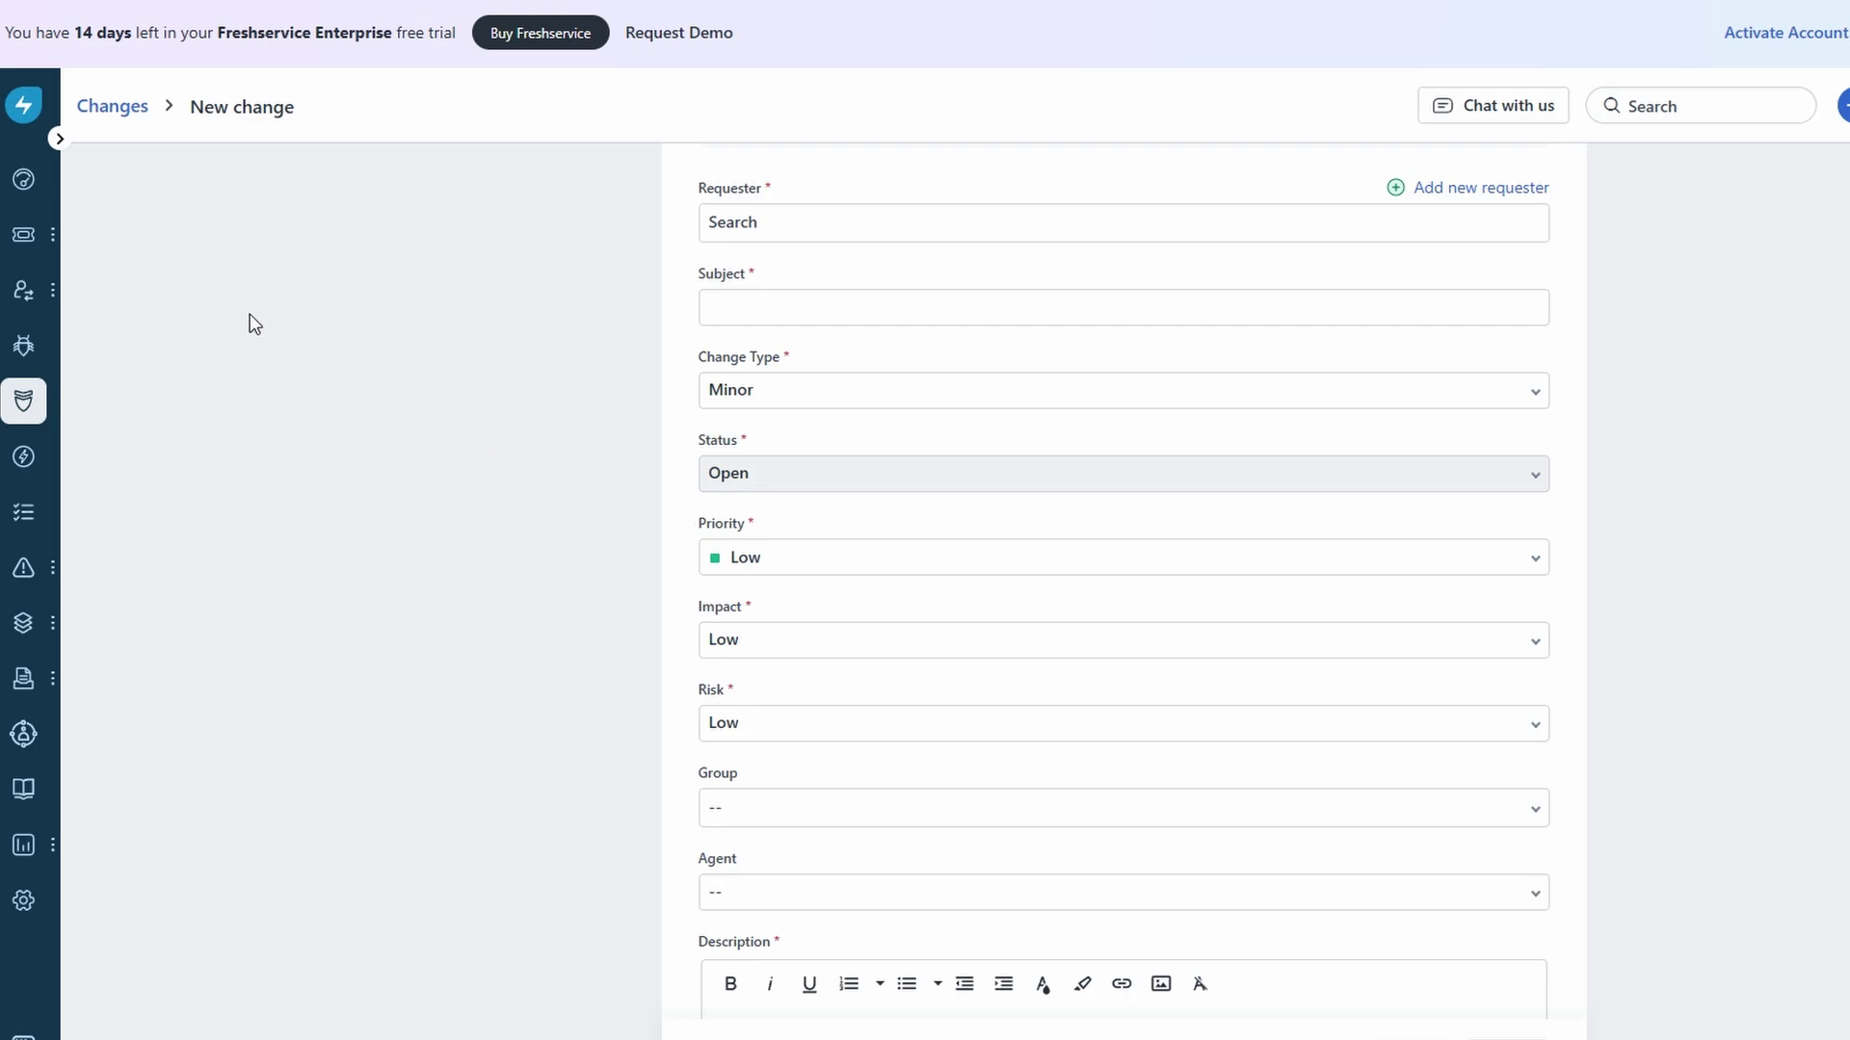
Navigate the sidebar to Assets > Inventory, then switch to the Software assets page
click(53, 136)
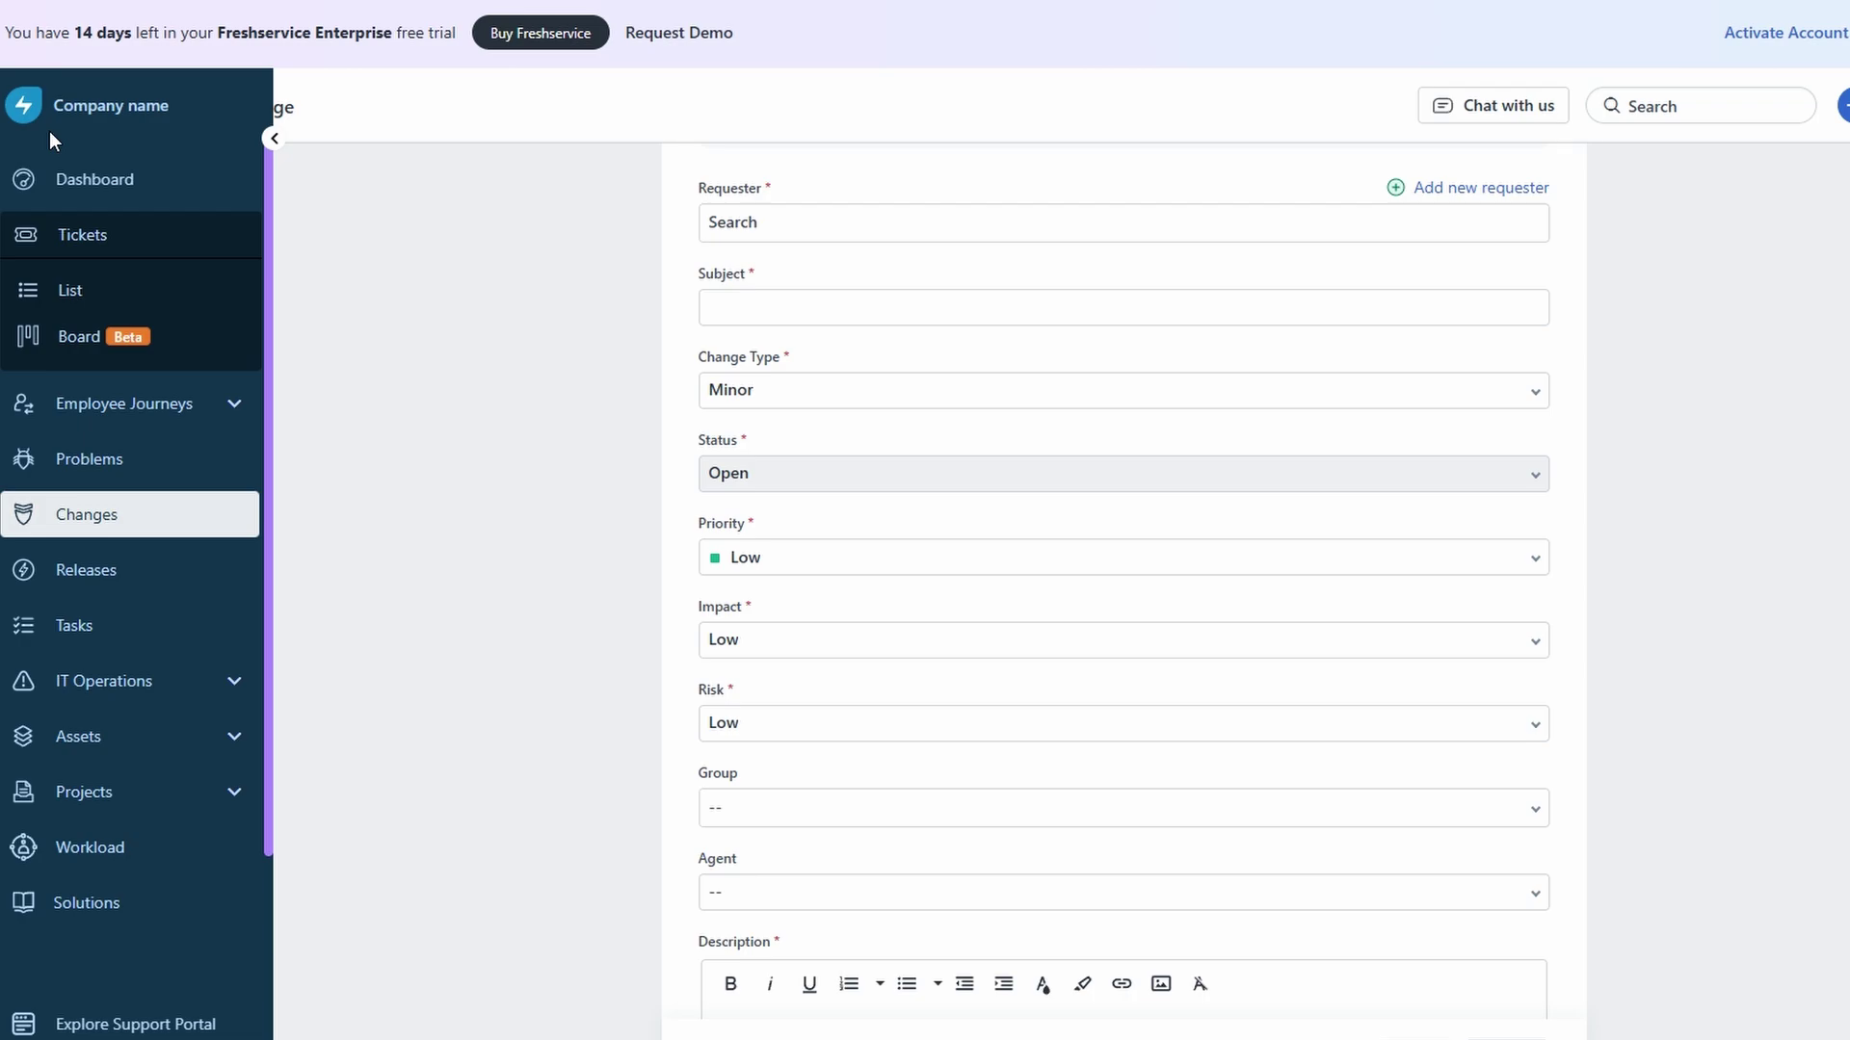
click(111, 742)
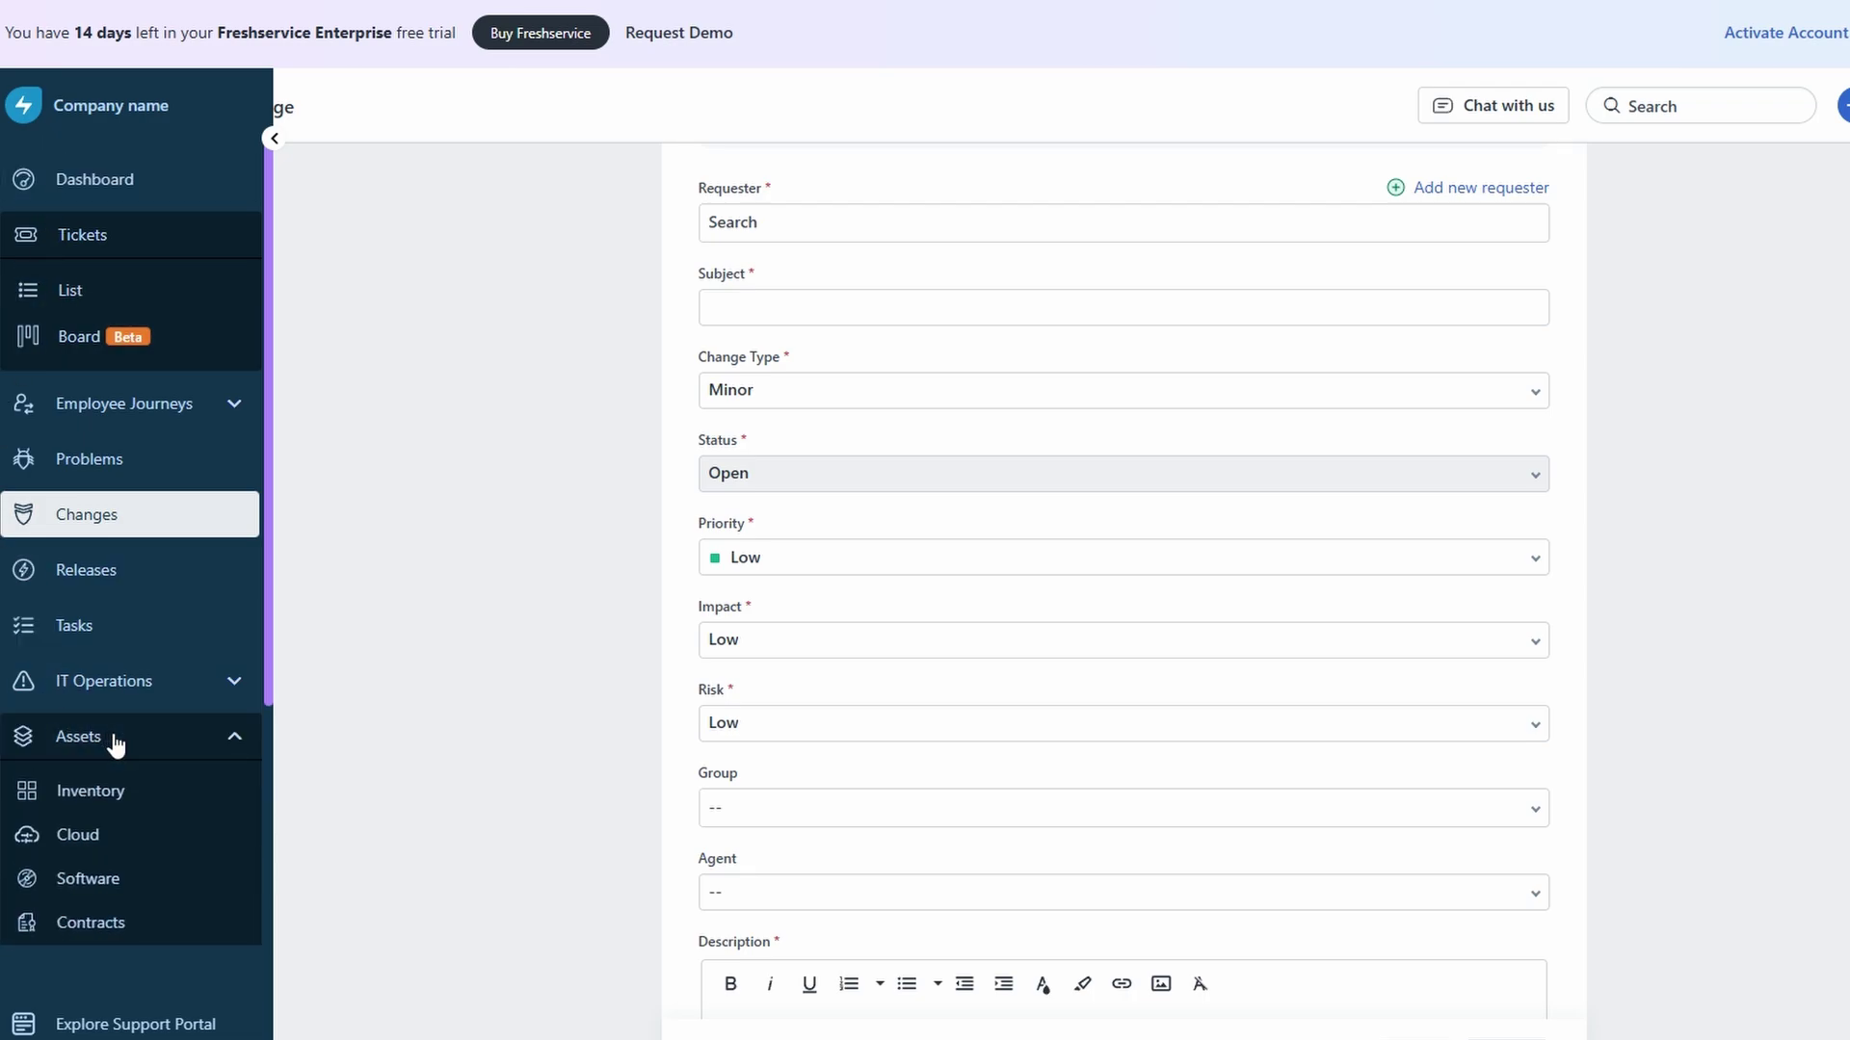
click(142, 839)
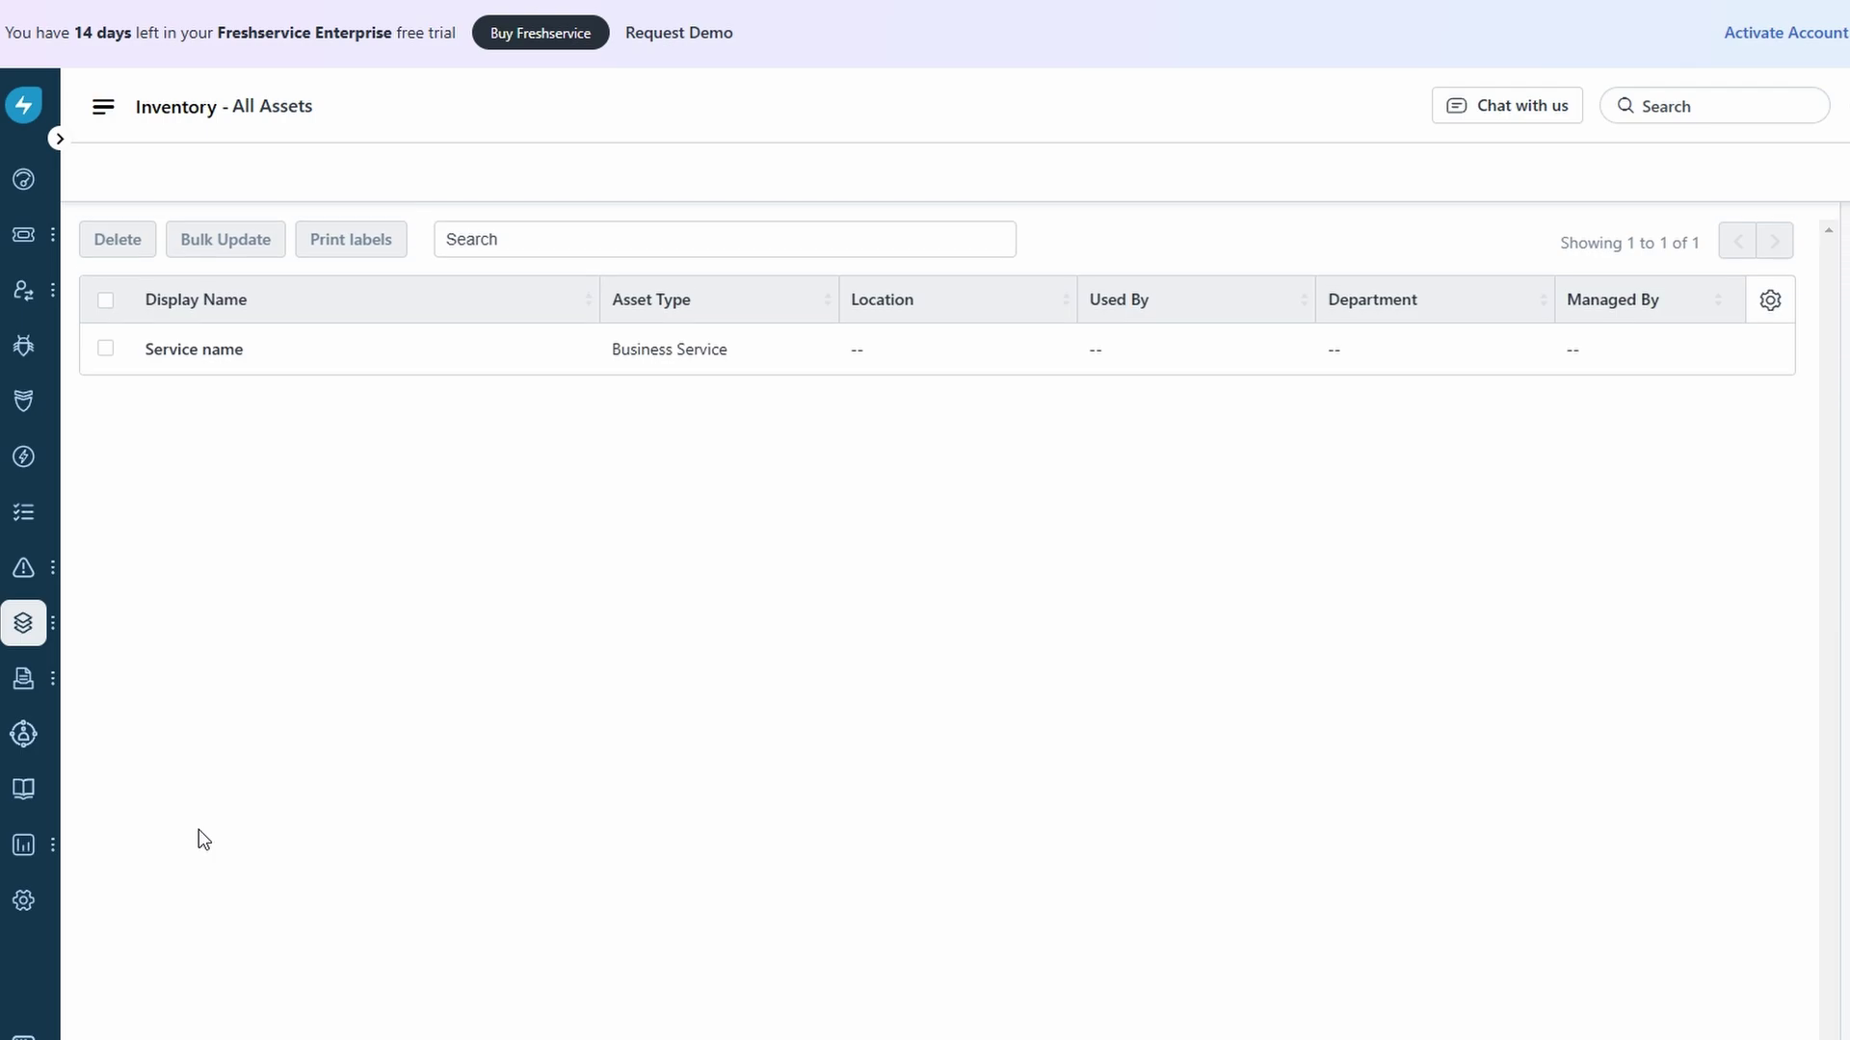
mouse_move(23, 624)
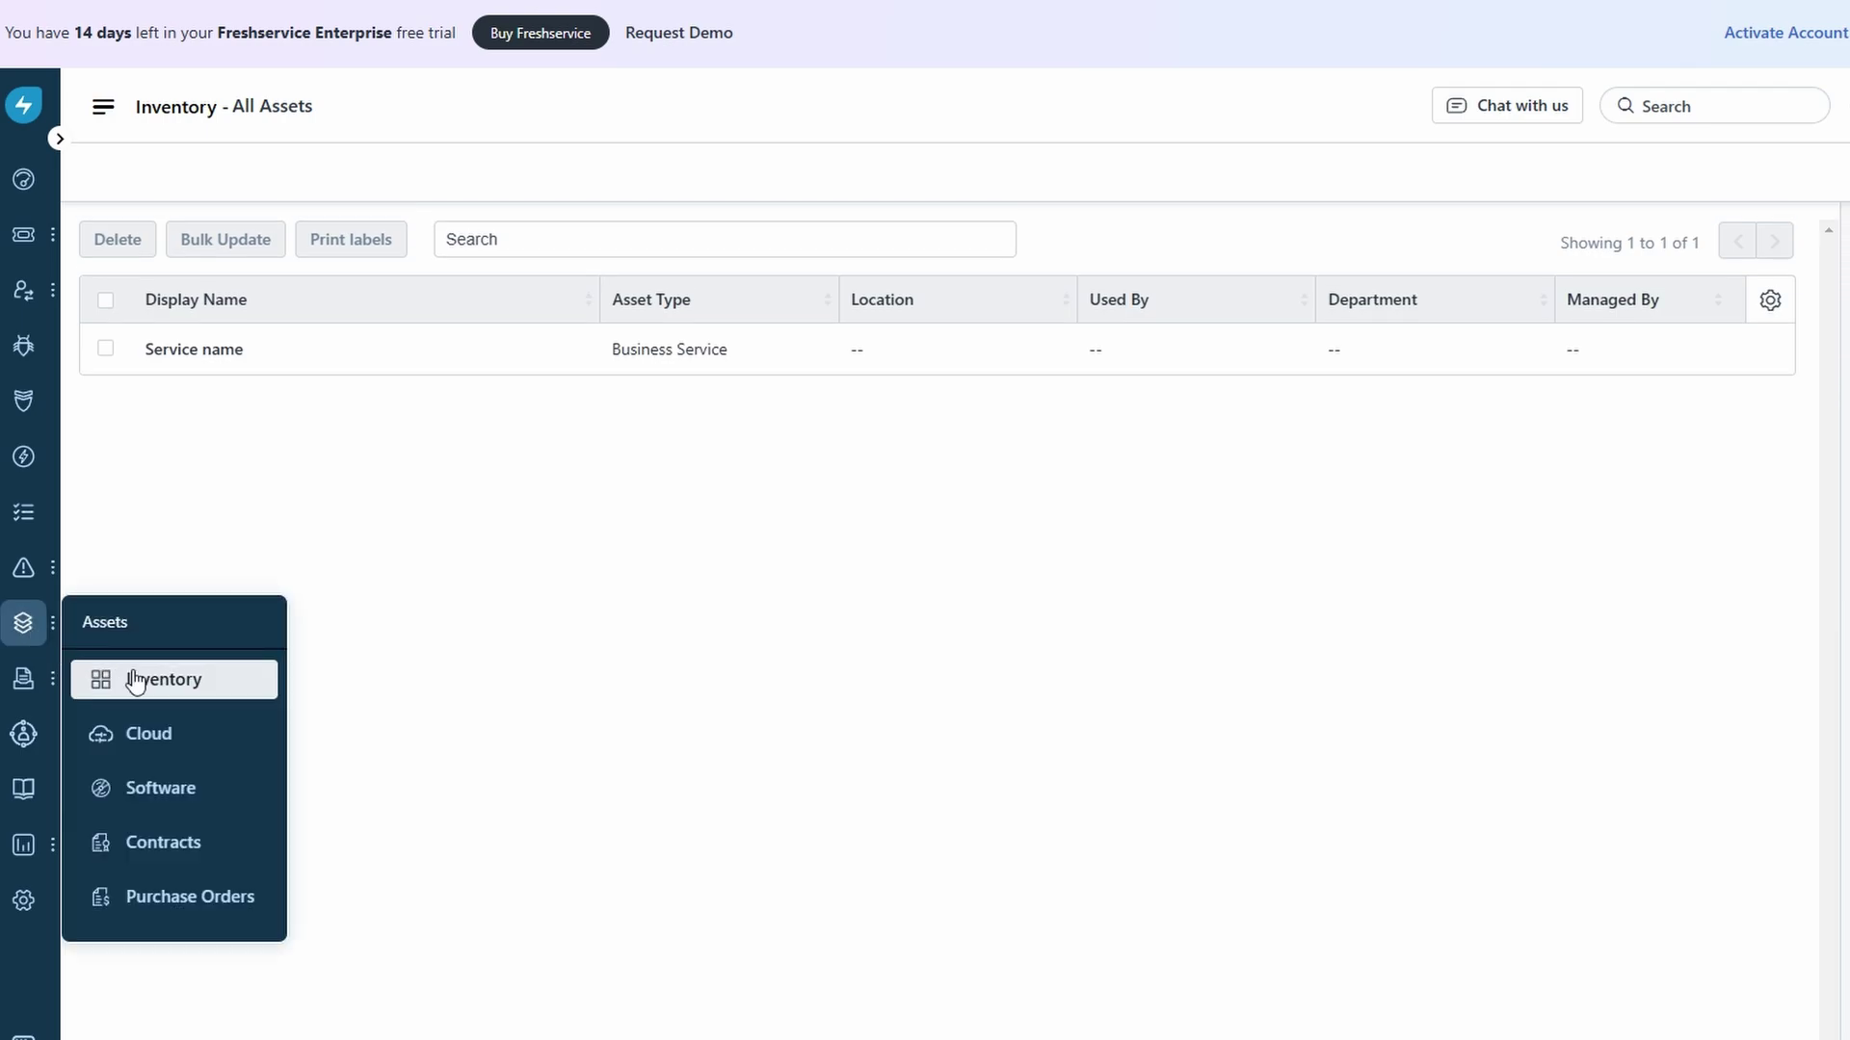
click(159, 787)
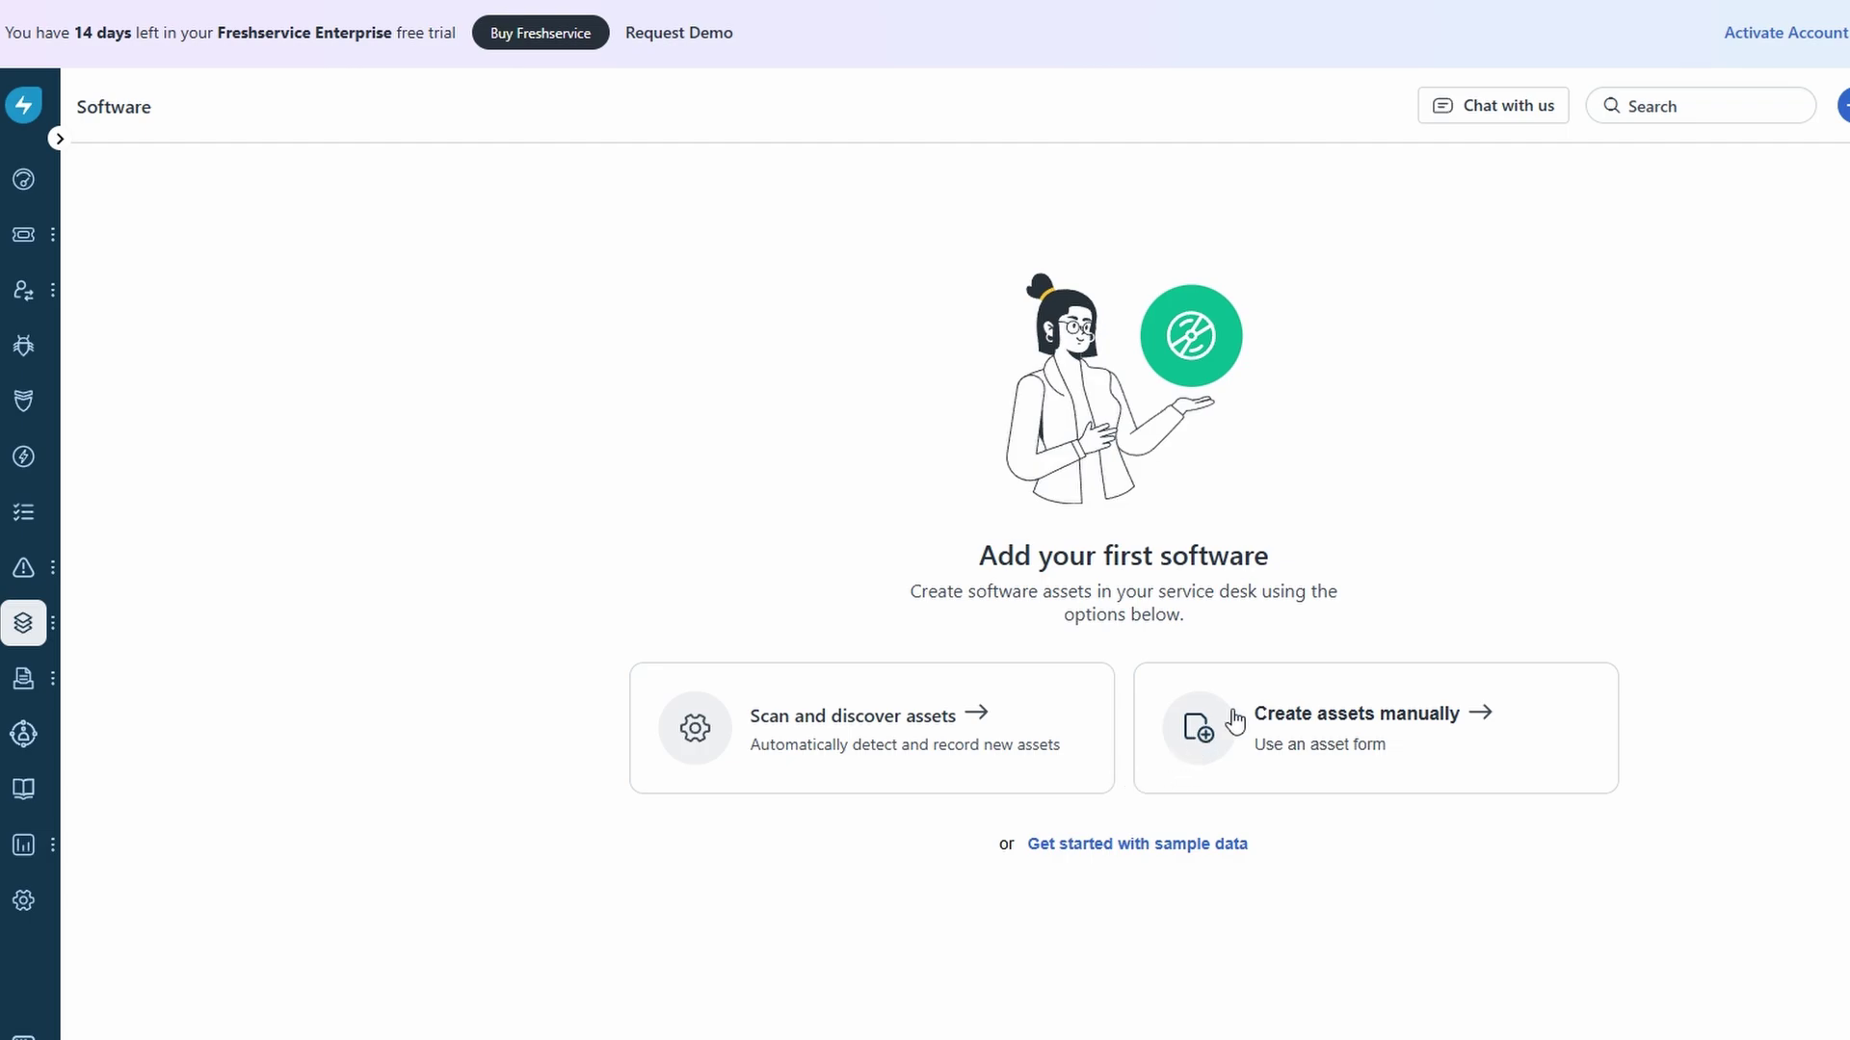
Load the sample software entries (Freshservice, Microsoft Office 365) and expand the navigation sidebar
click(1156, 848)
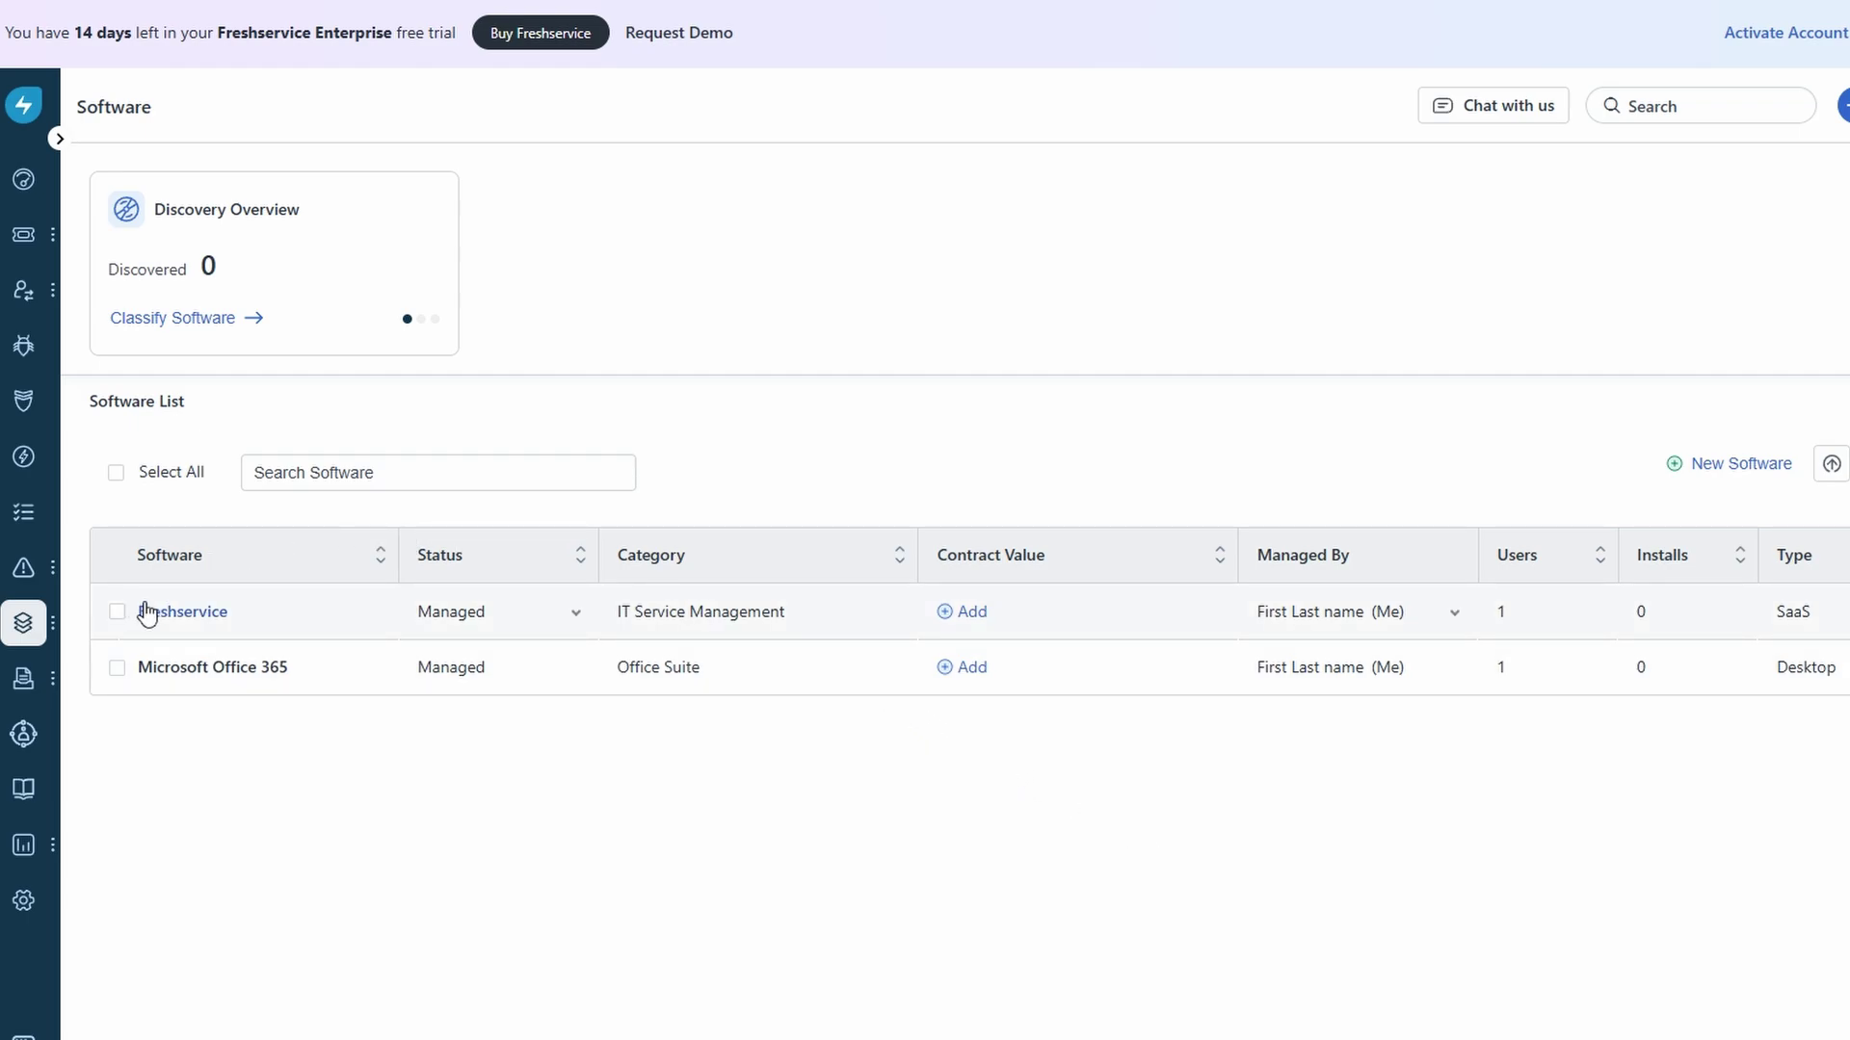
click(60, 139)
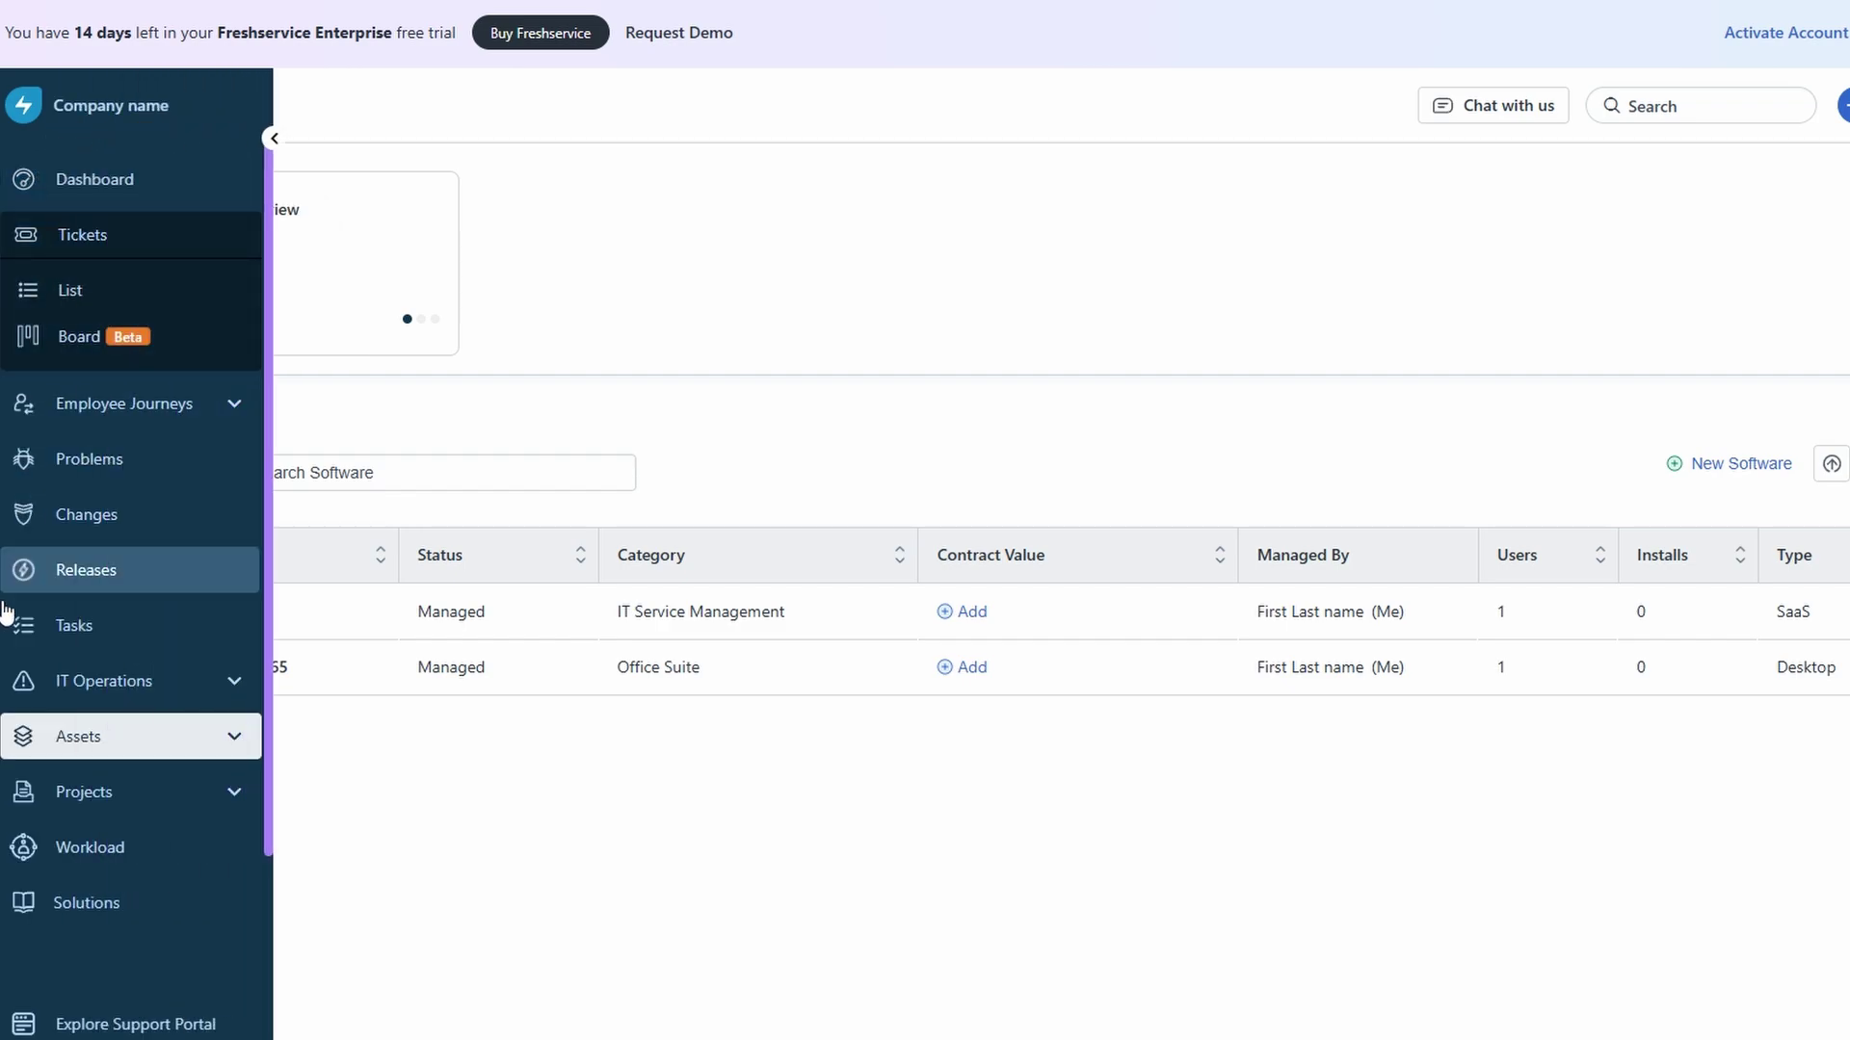
Go to Solutions and start a blank New Article in the Knowledge Base
click(121, 911)
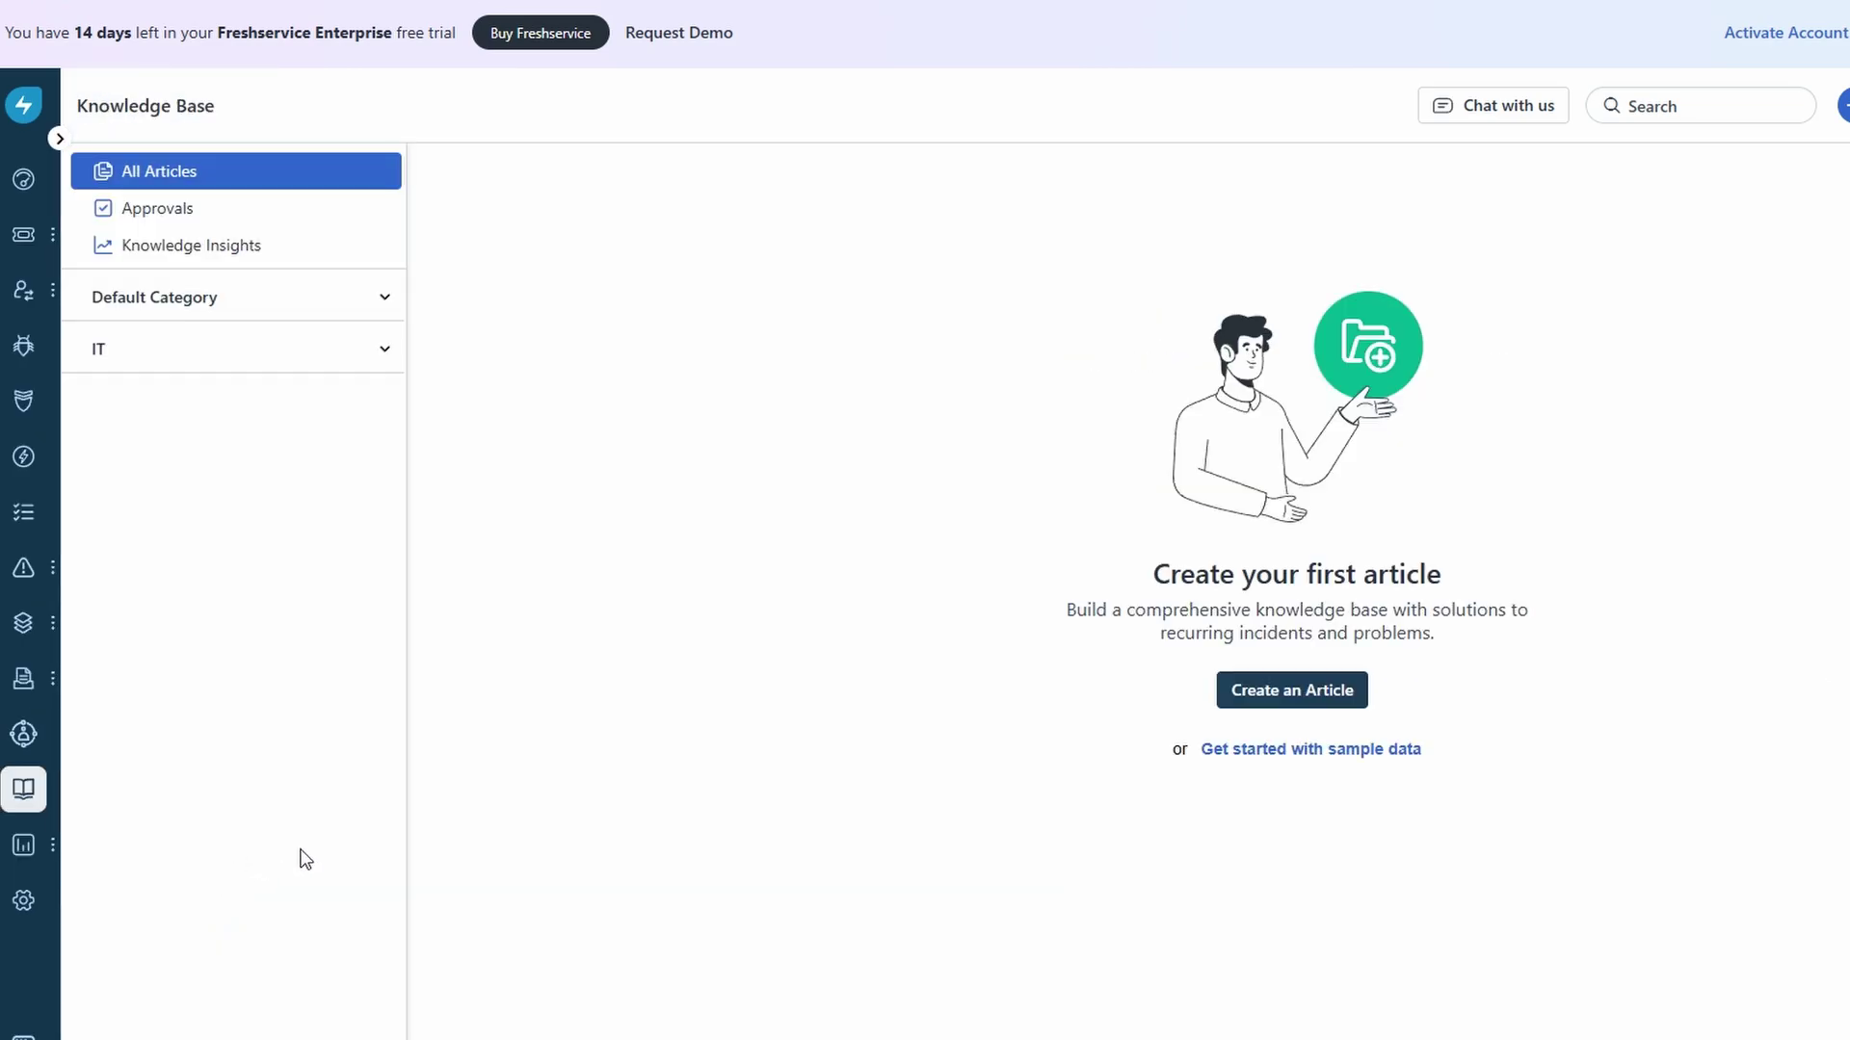
click(1285, 694)
Load the sample knowledge articles and open the Password Management Policy (Sample) draft
click(1344, 749)
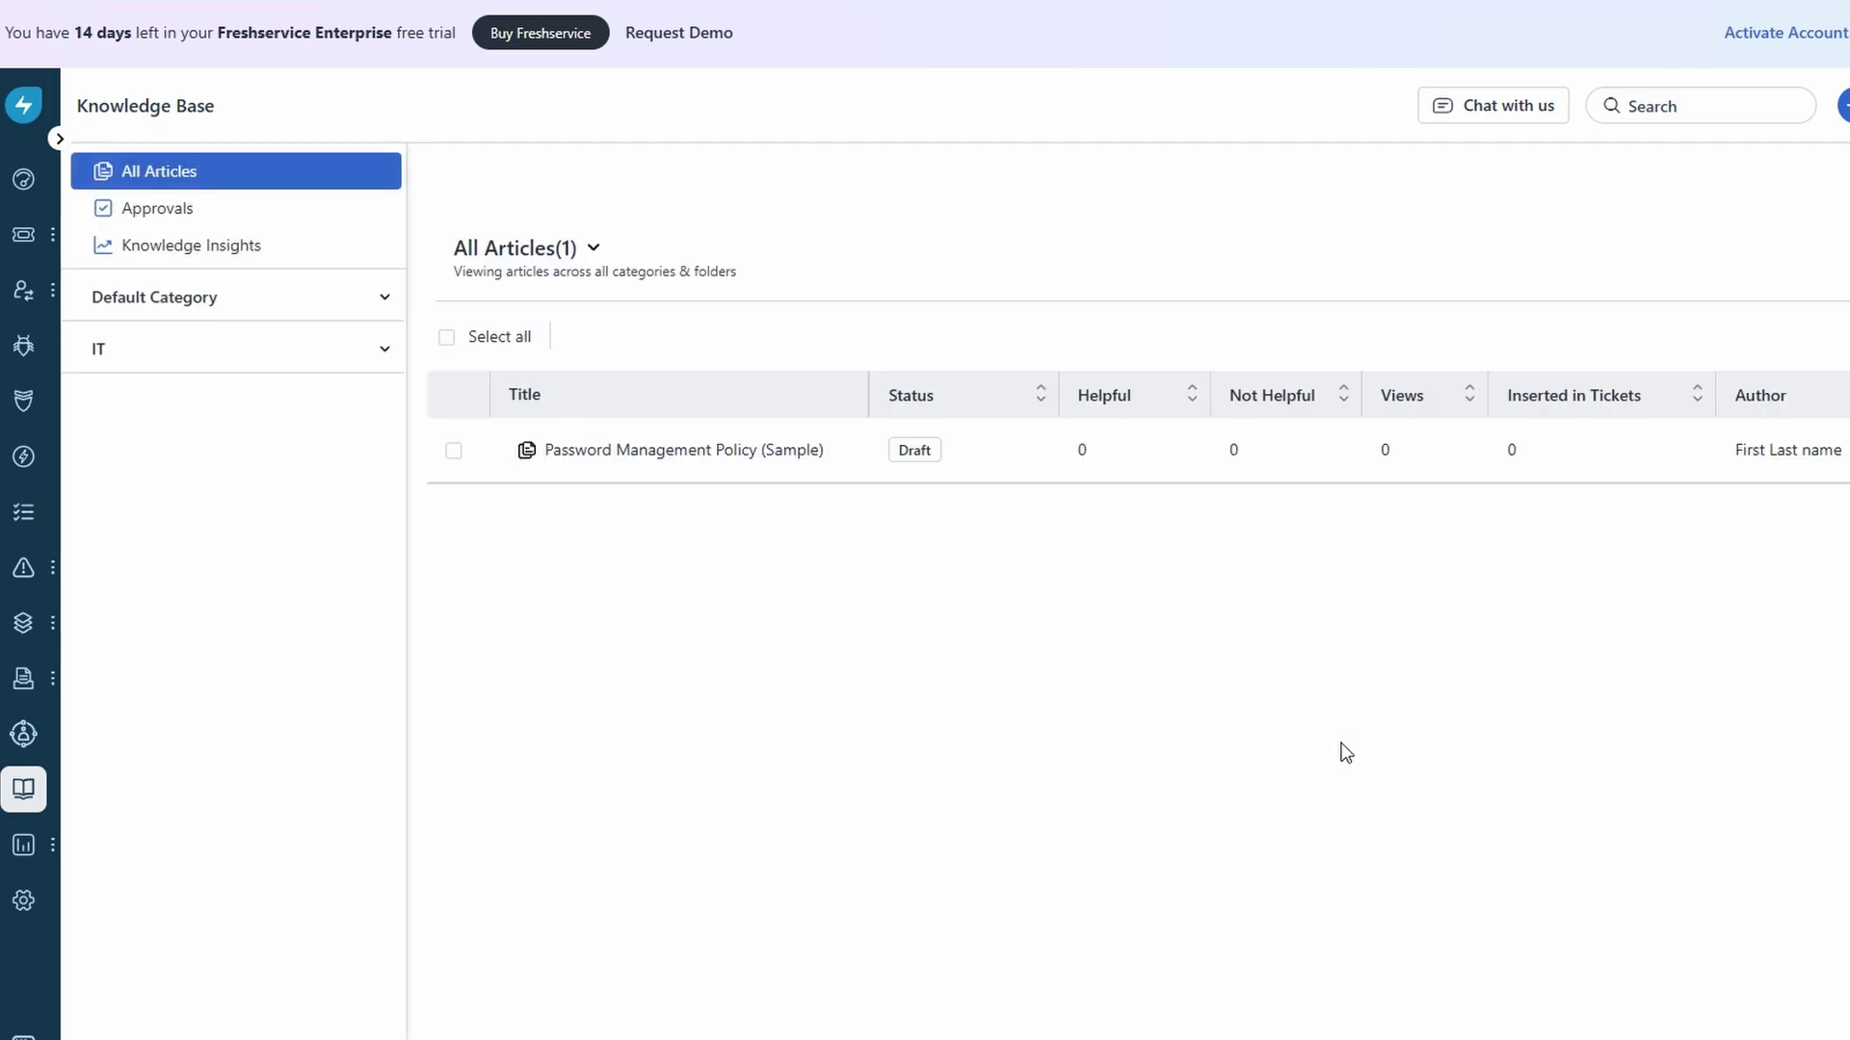
click(692, 452)
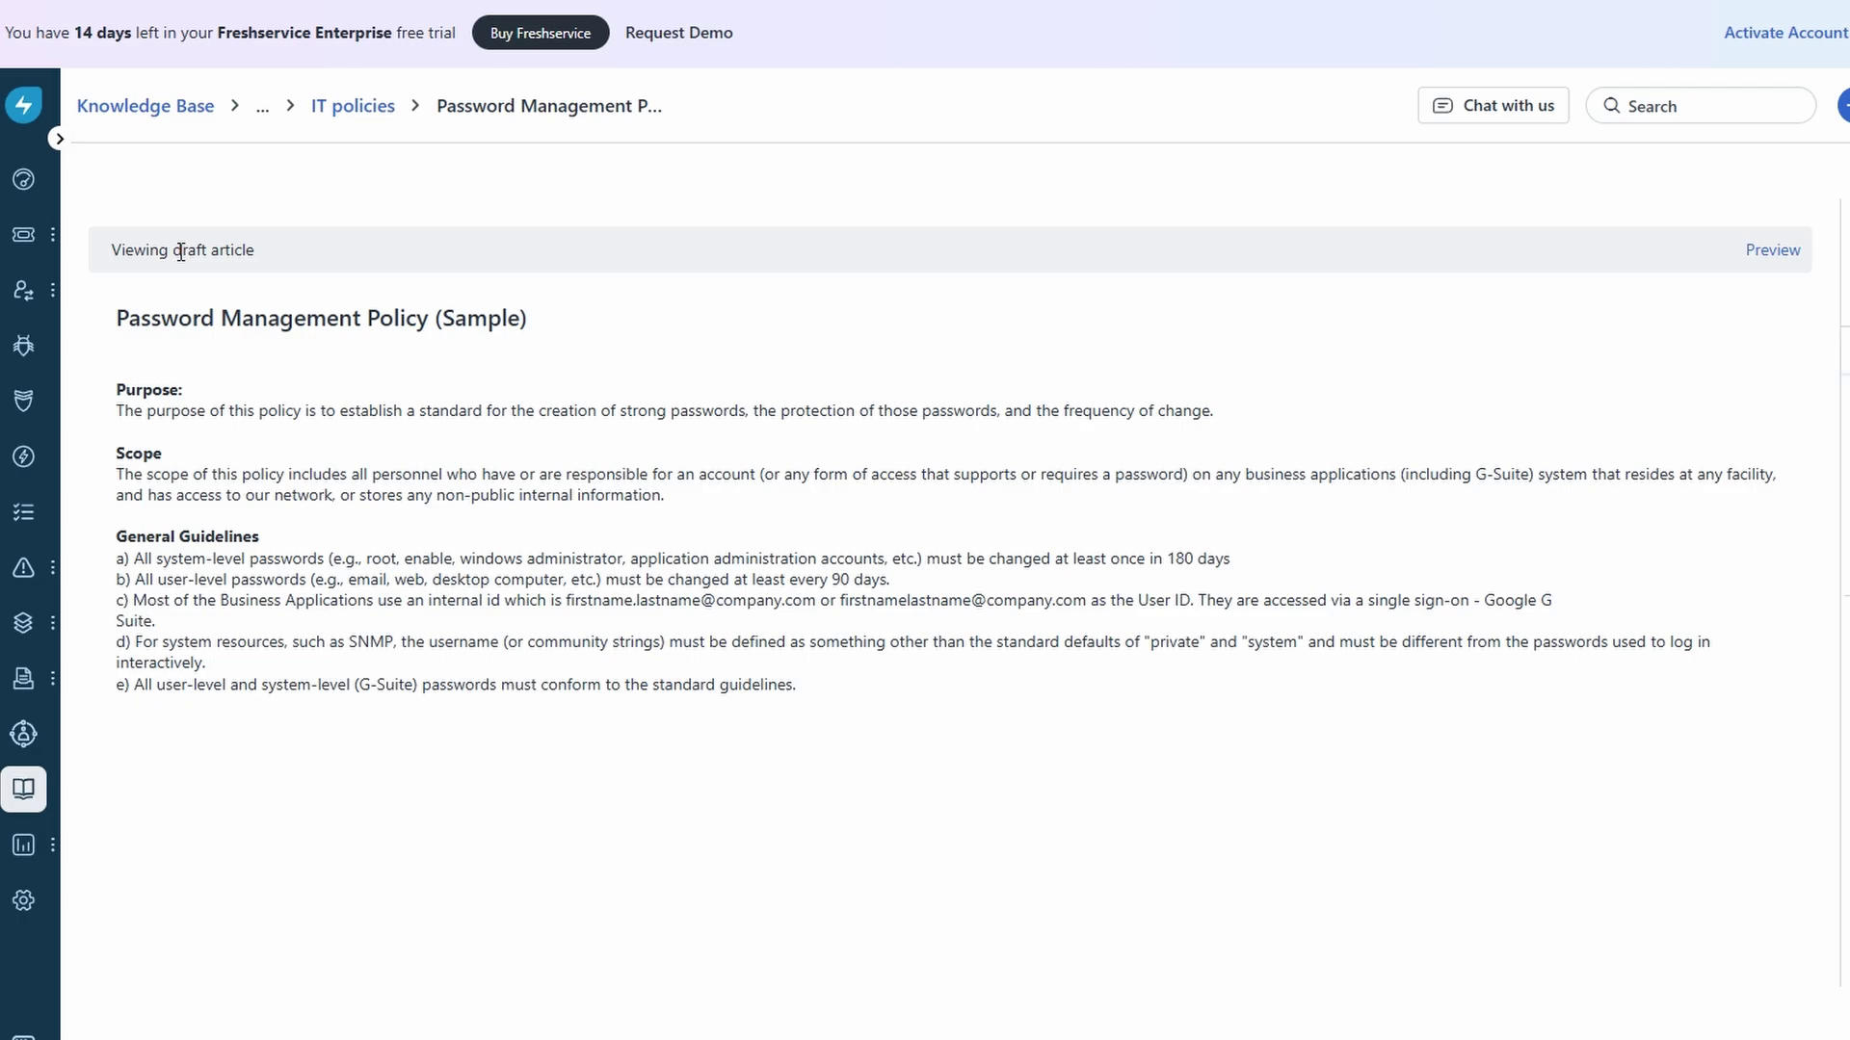
Expand the navigation sidebar to reach the Analytics reports list
click(58, 136)
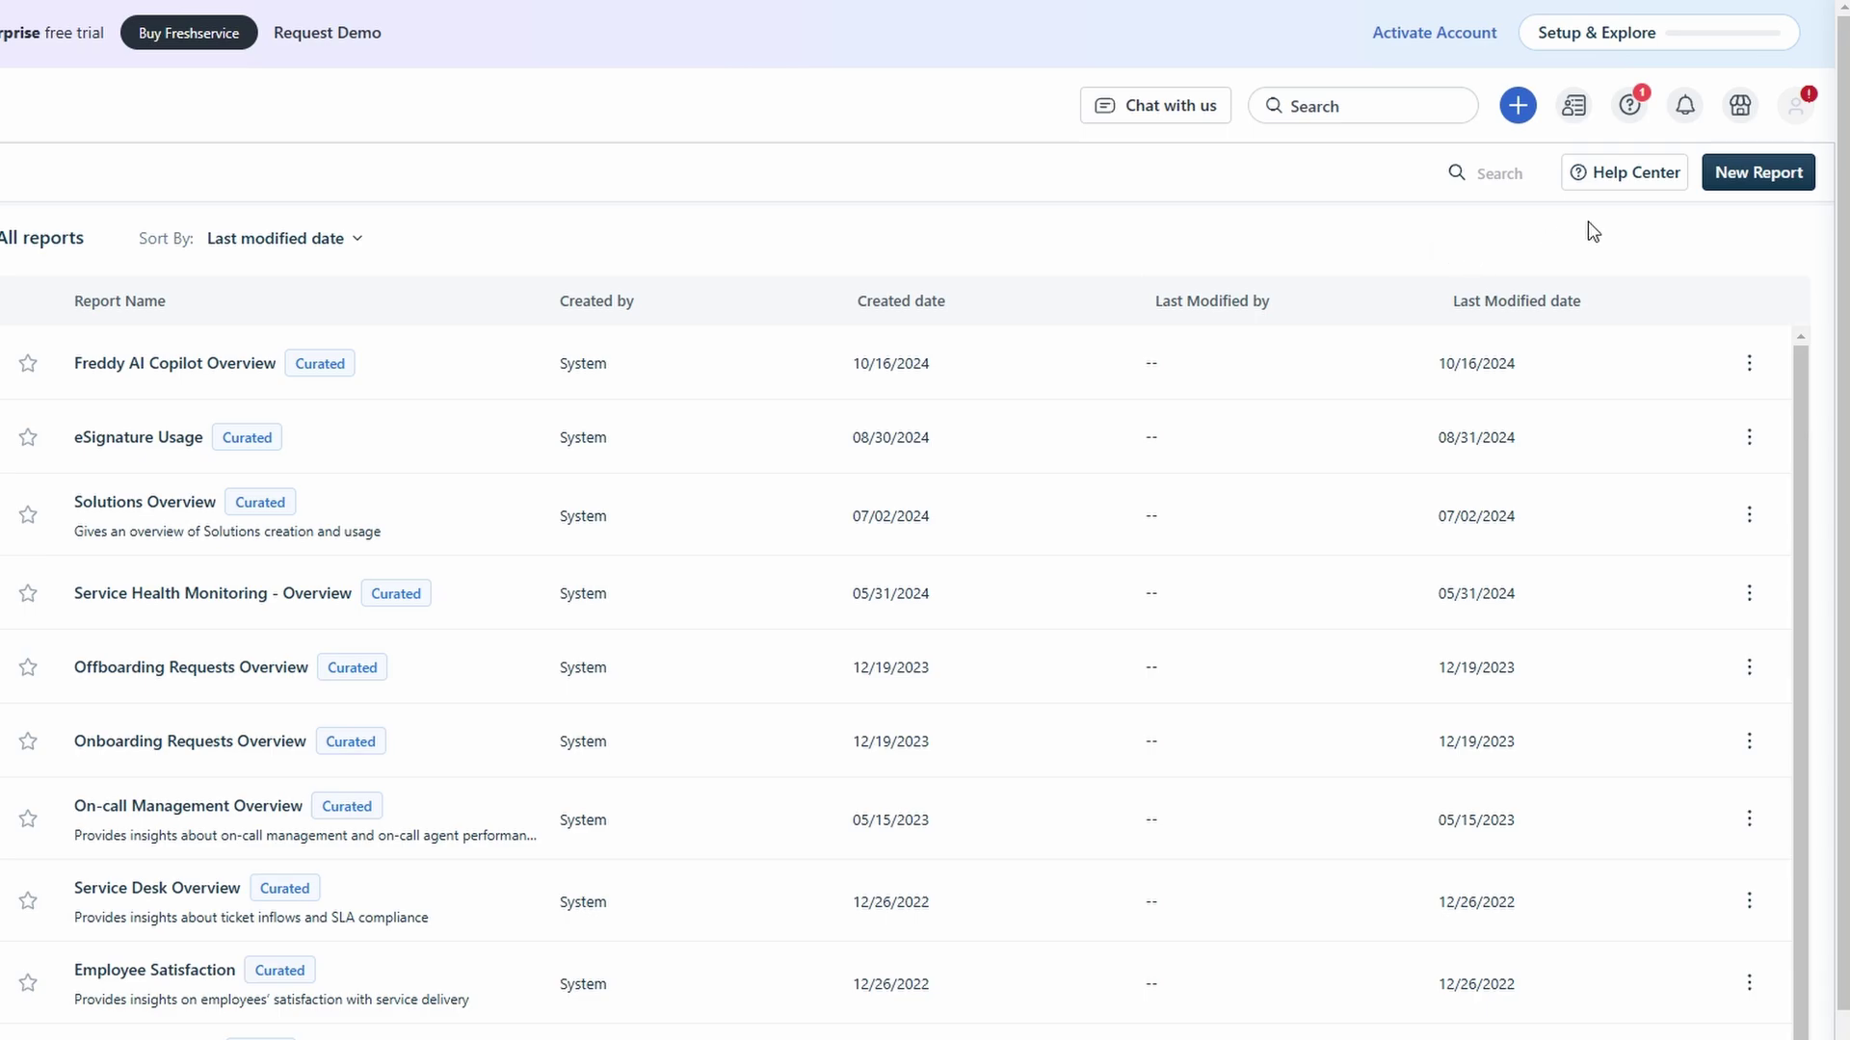
Open the Marketplace dropdown and go to the full Marketplace Apps integrations page
click(1741, 111)
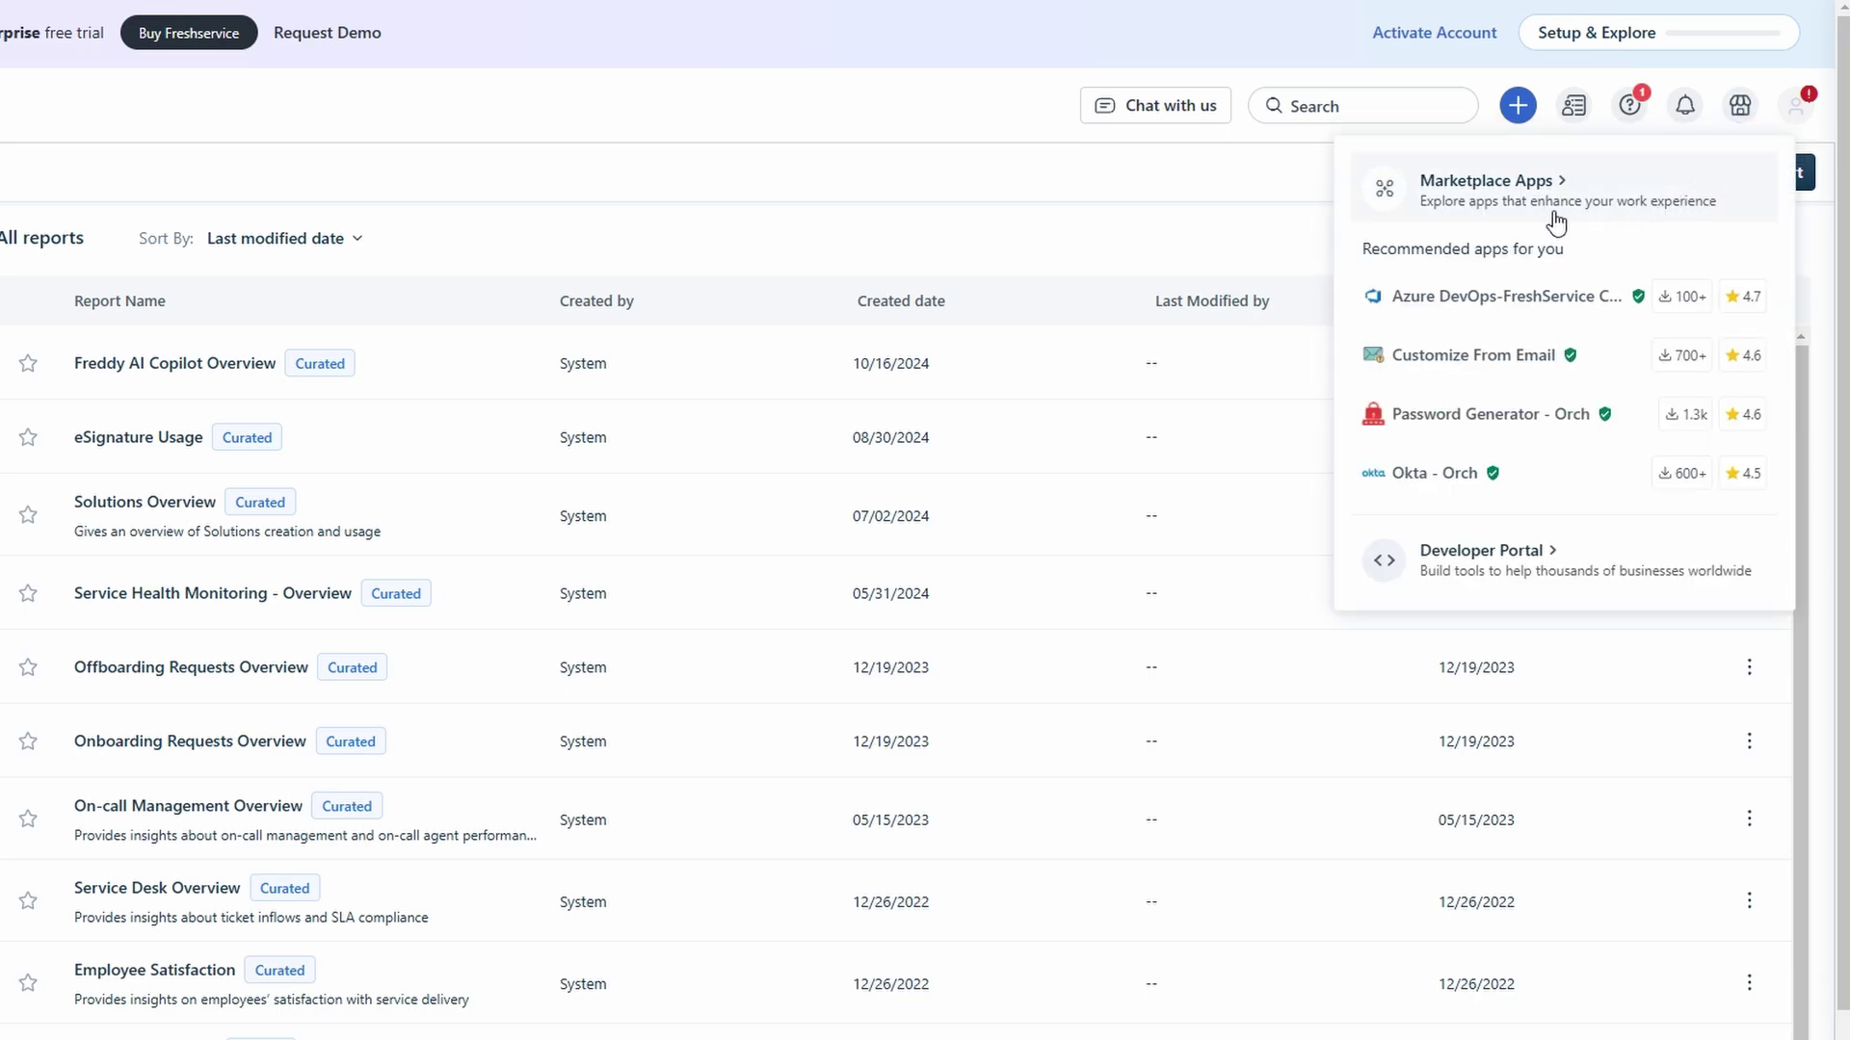
scroll(1412, 314, down, 1)
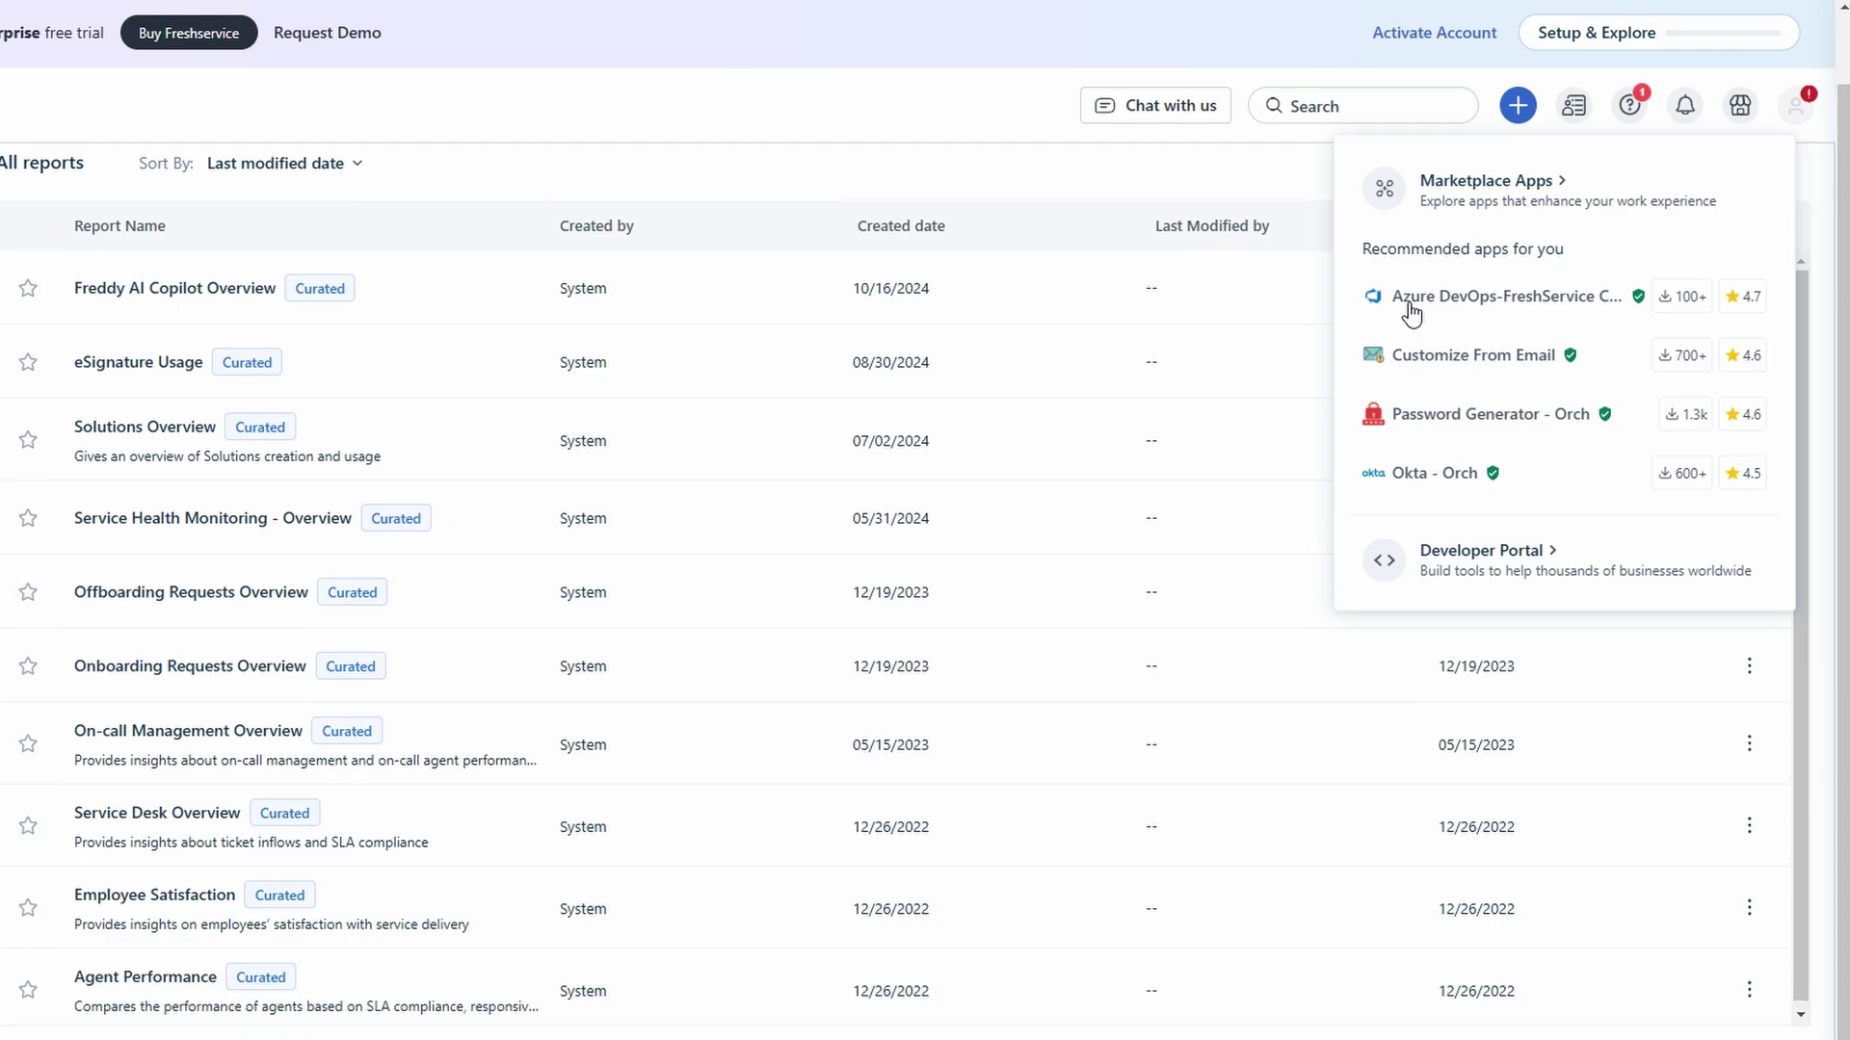
click(1541, 196)
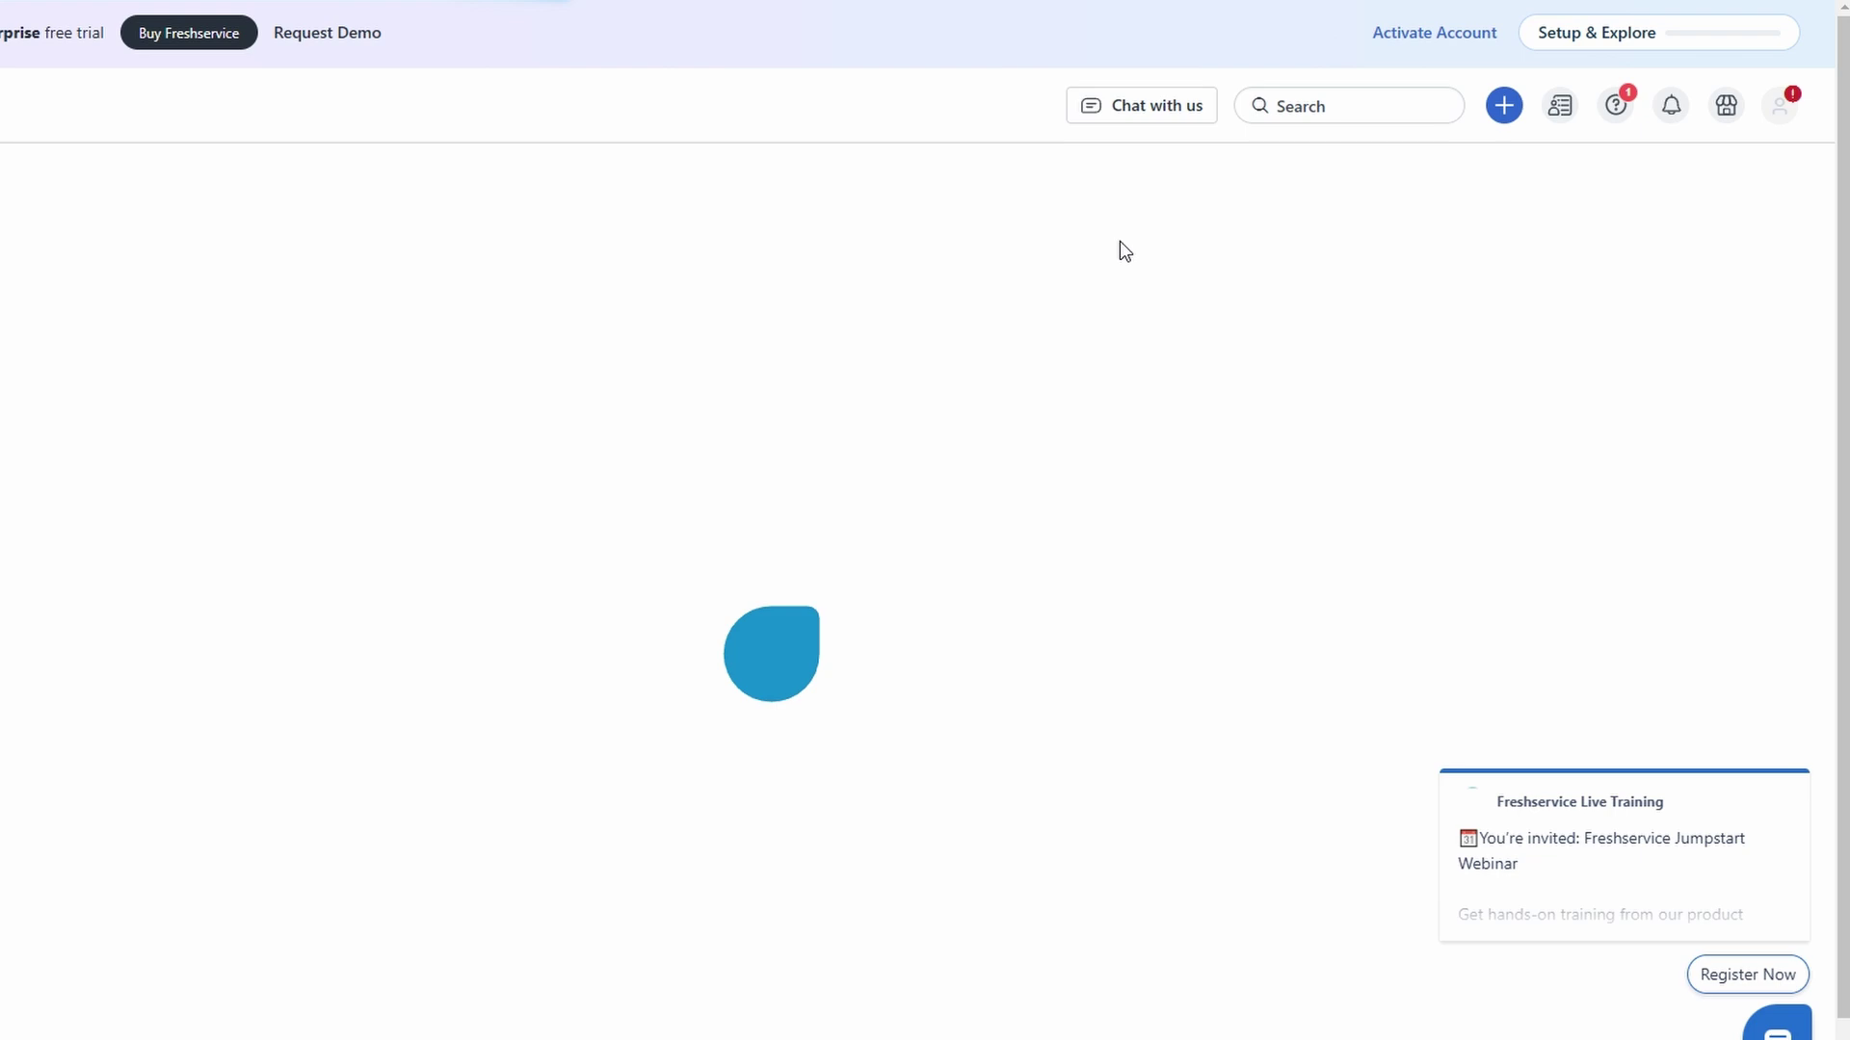
scroll(1718, 529, down, 4)
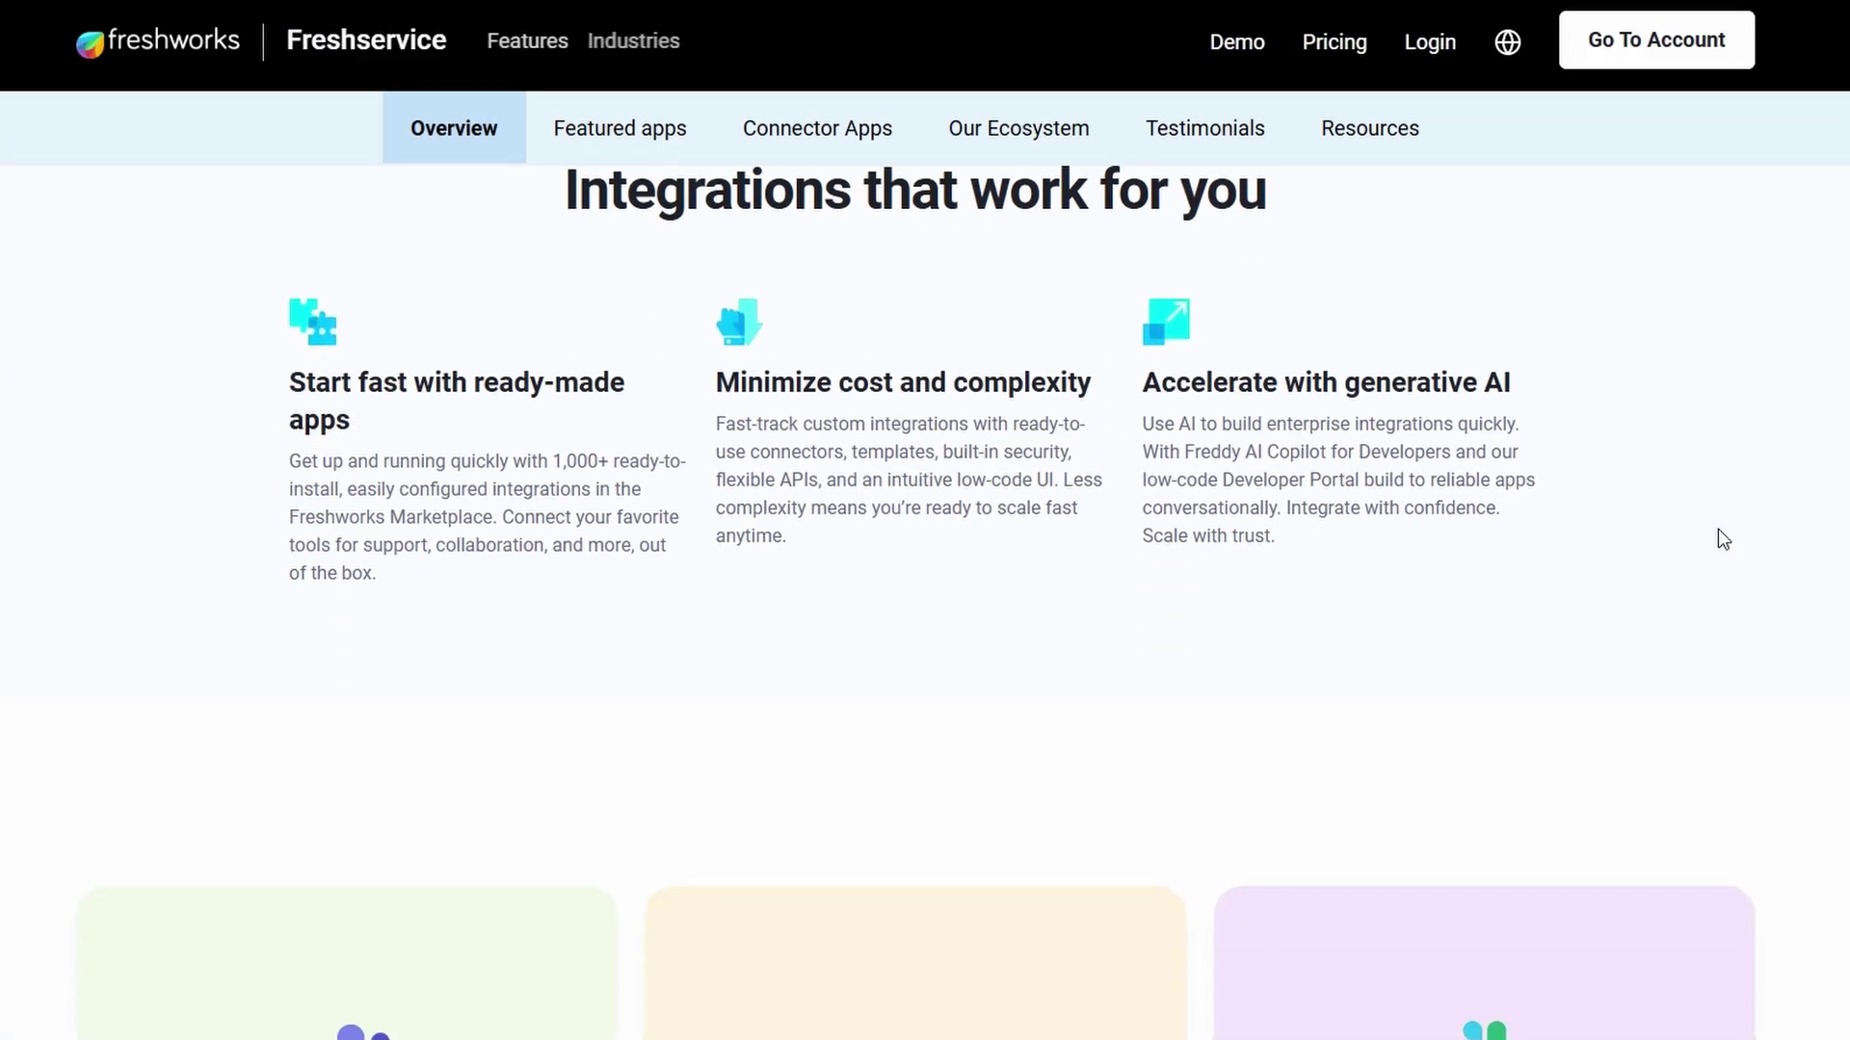
scroll(1718, 529, down, 3)
scroll(1719, 540, down, 1)
scroll(1719, 541, down, 3)
scroll(1715, 540, down, 2)
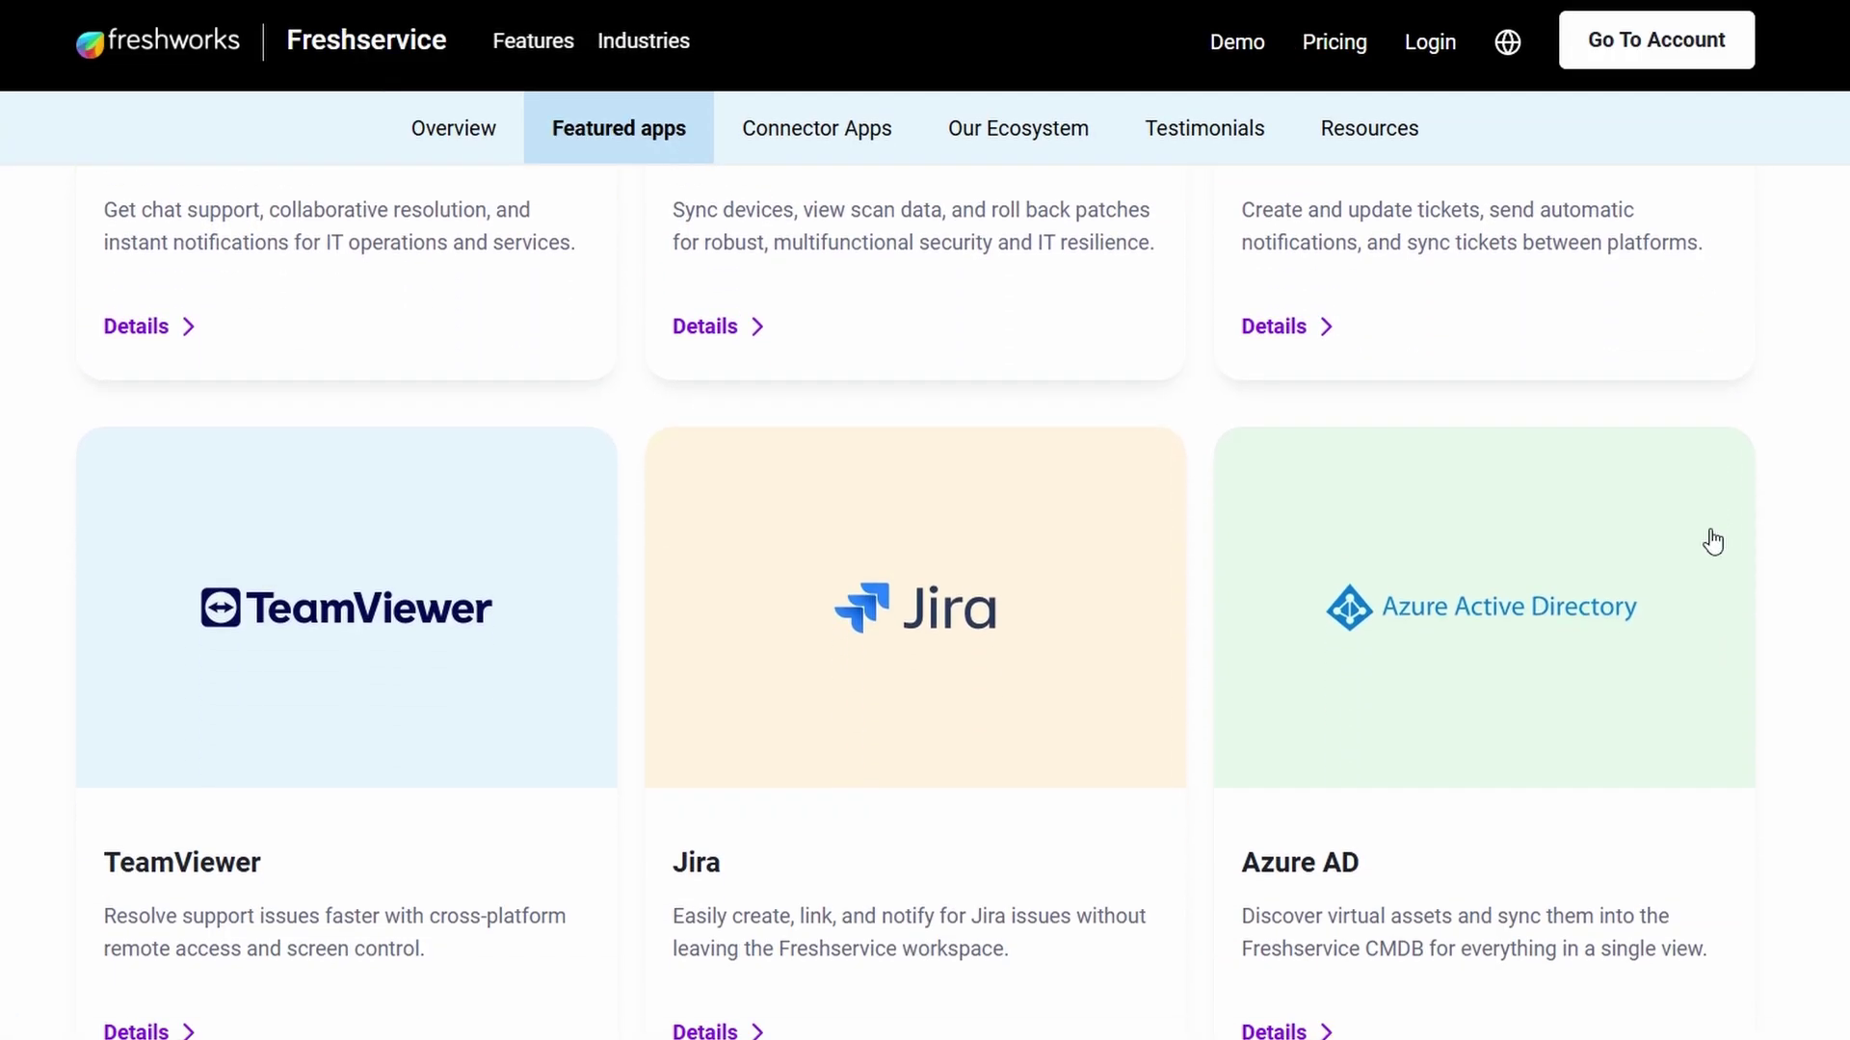
scroll(1712, 540, down, 2)
scroll(1713, 540, down, 2)
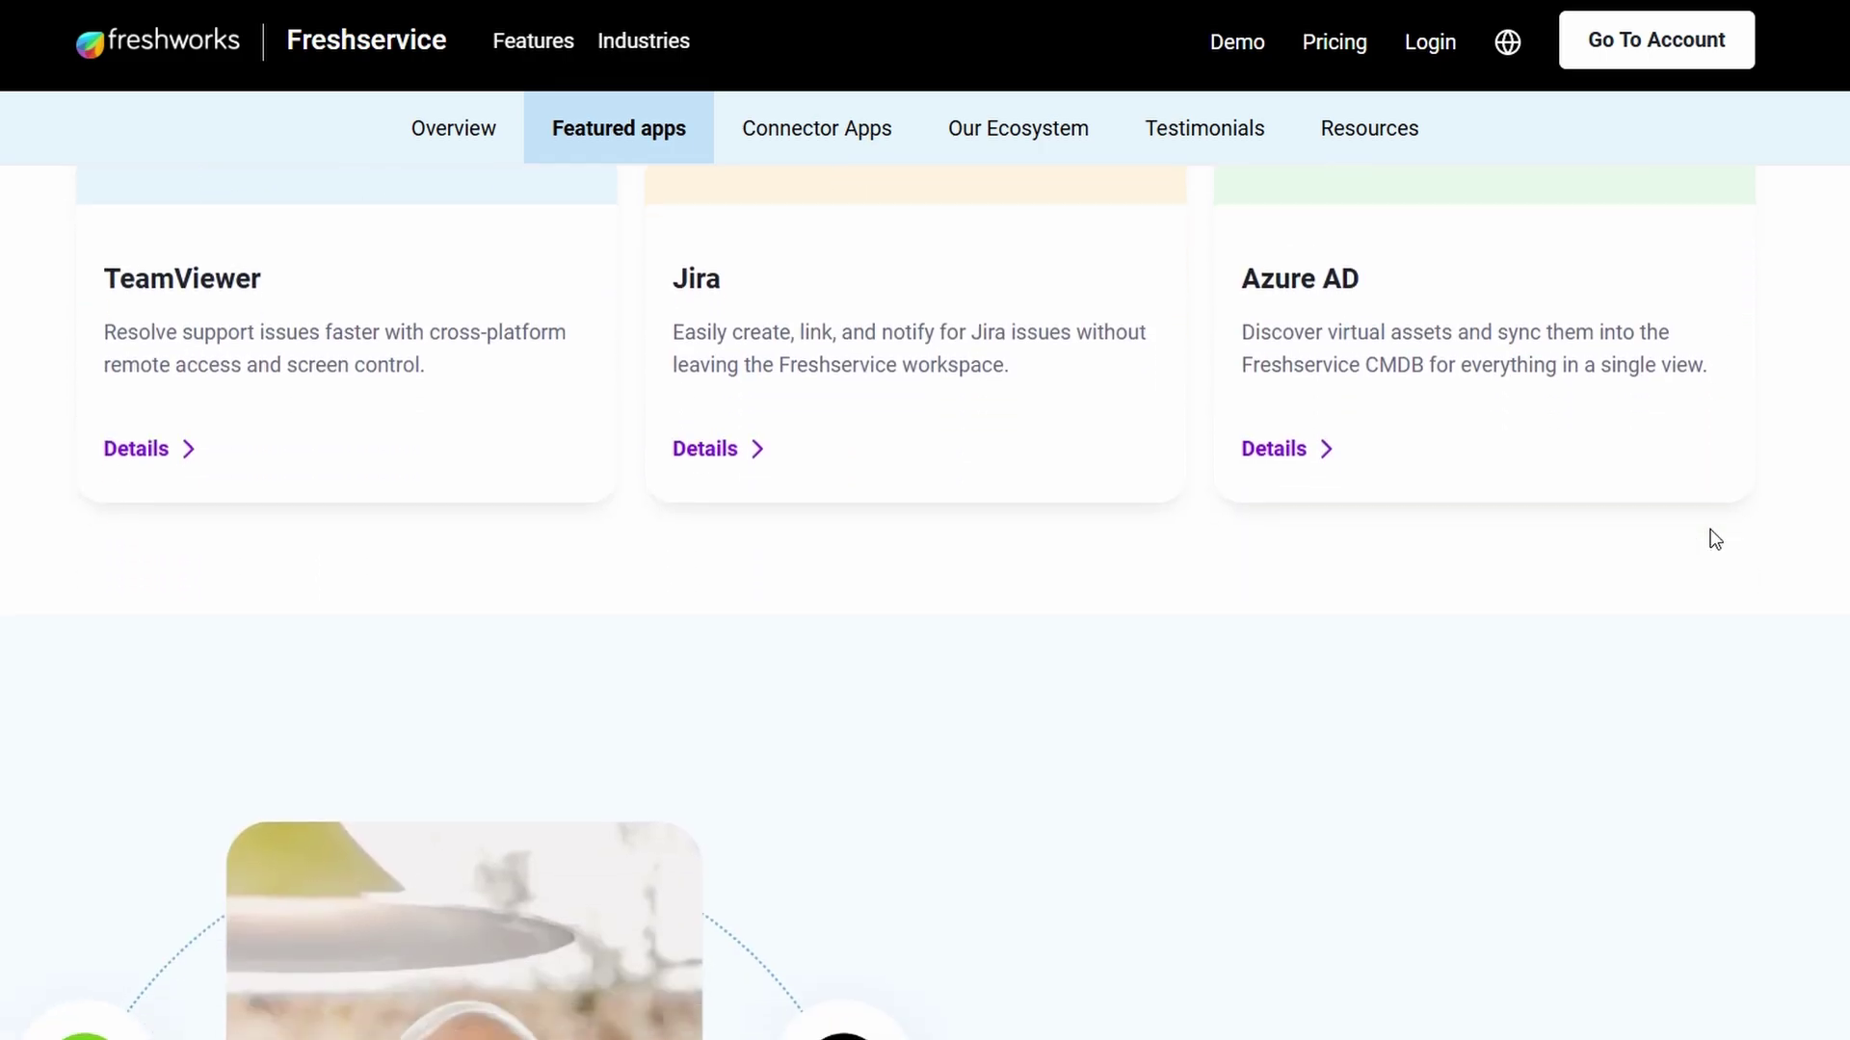
scroll(1713, 539, down, 2)
scroll(1713, 539, down, 2)
scroll(1713, 539, down, 2)
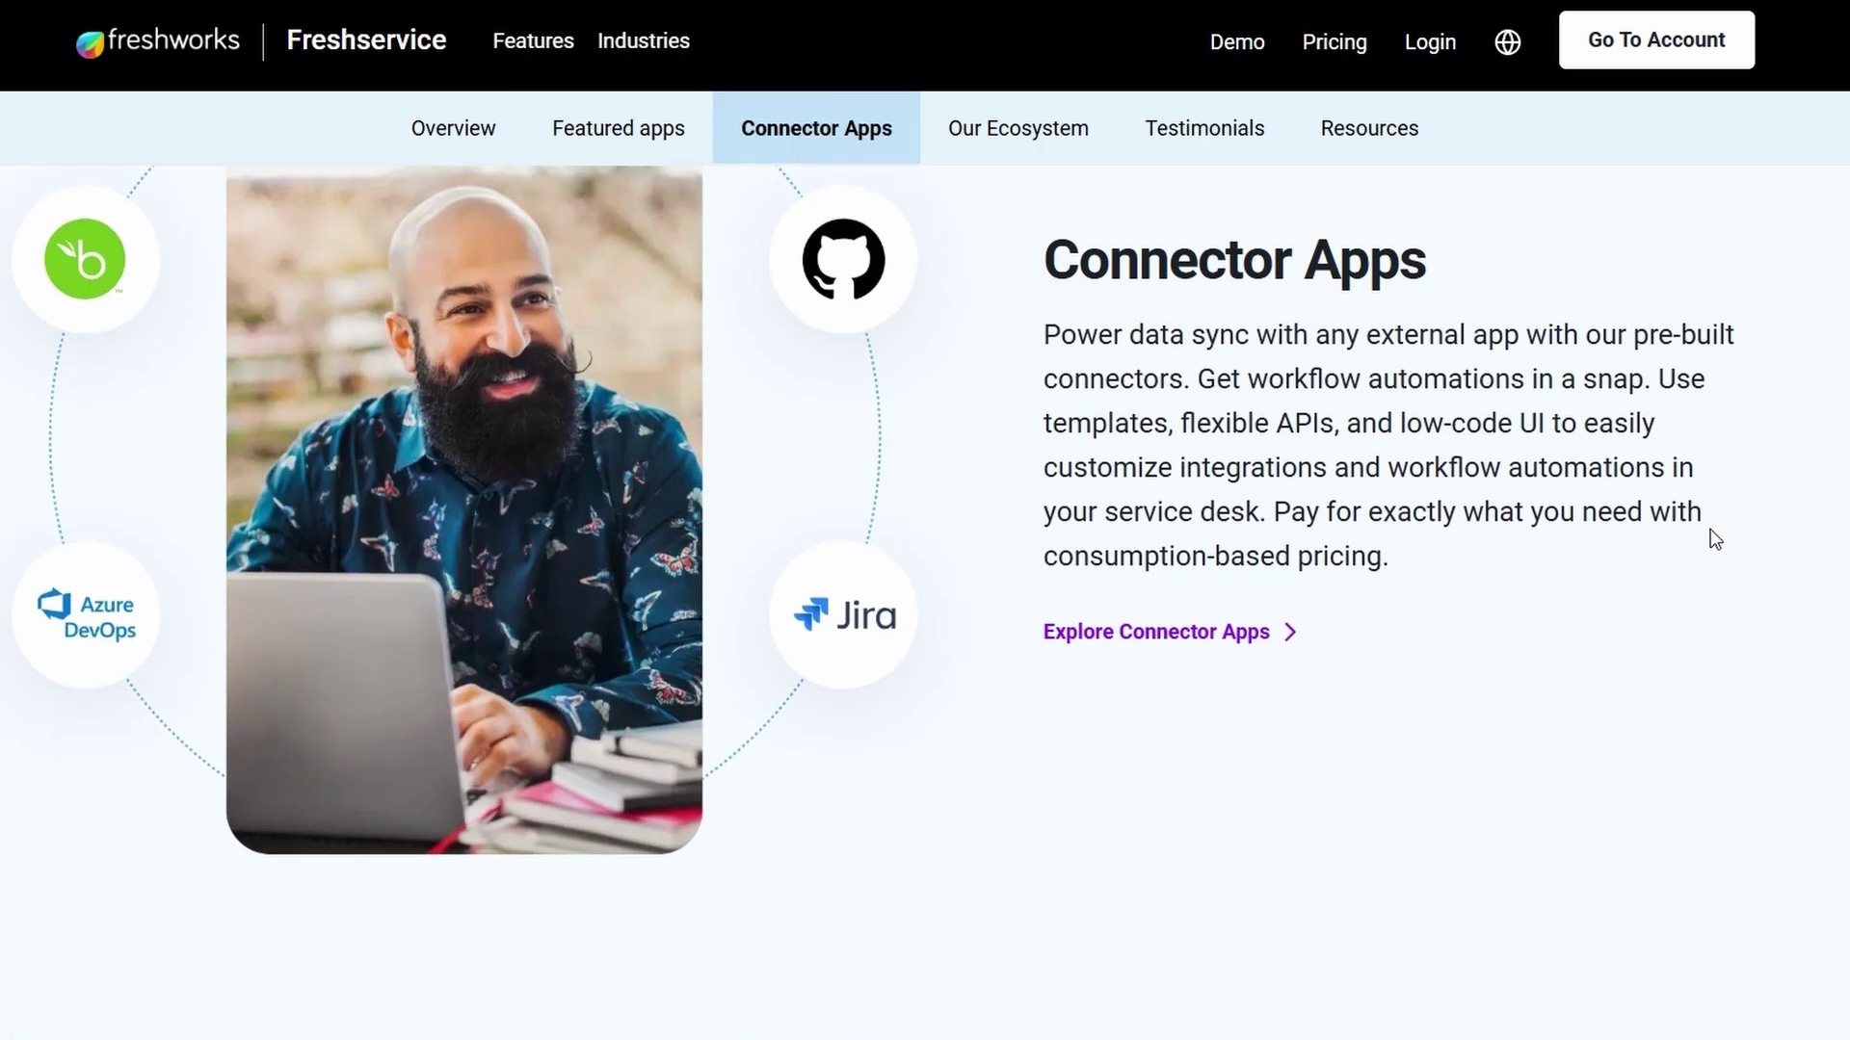
scroll(1710, 529, down, 4)
scroll(1709, 530, down, 1)
scroll(1709, 529, down, 2)
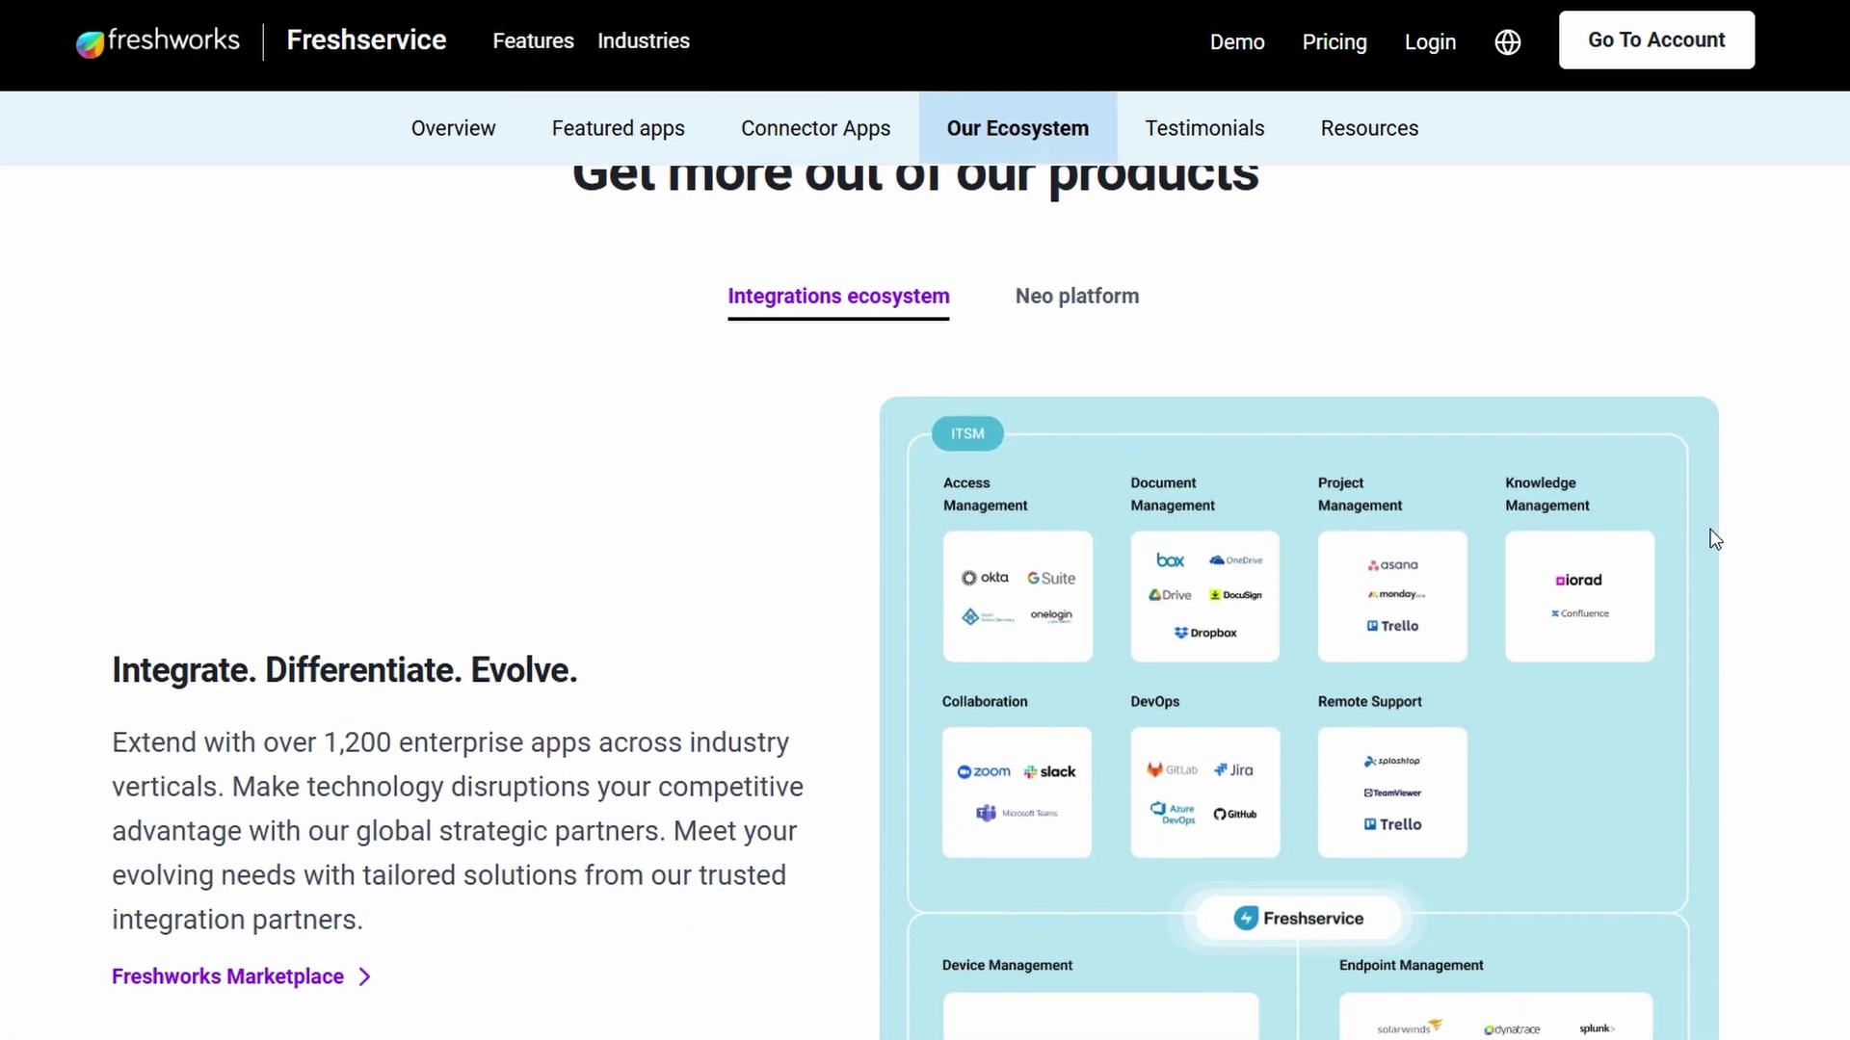
scroll(1710, 528, down, 4)
scroll(1710, 529, down, 5)
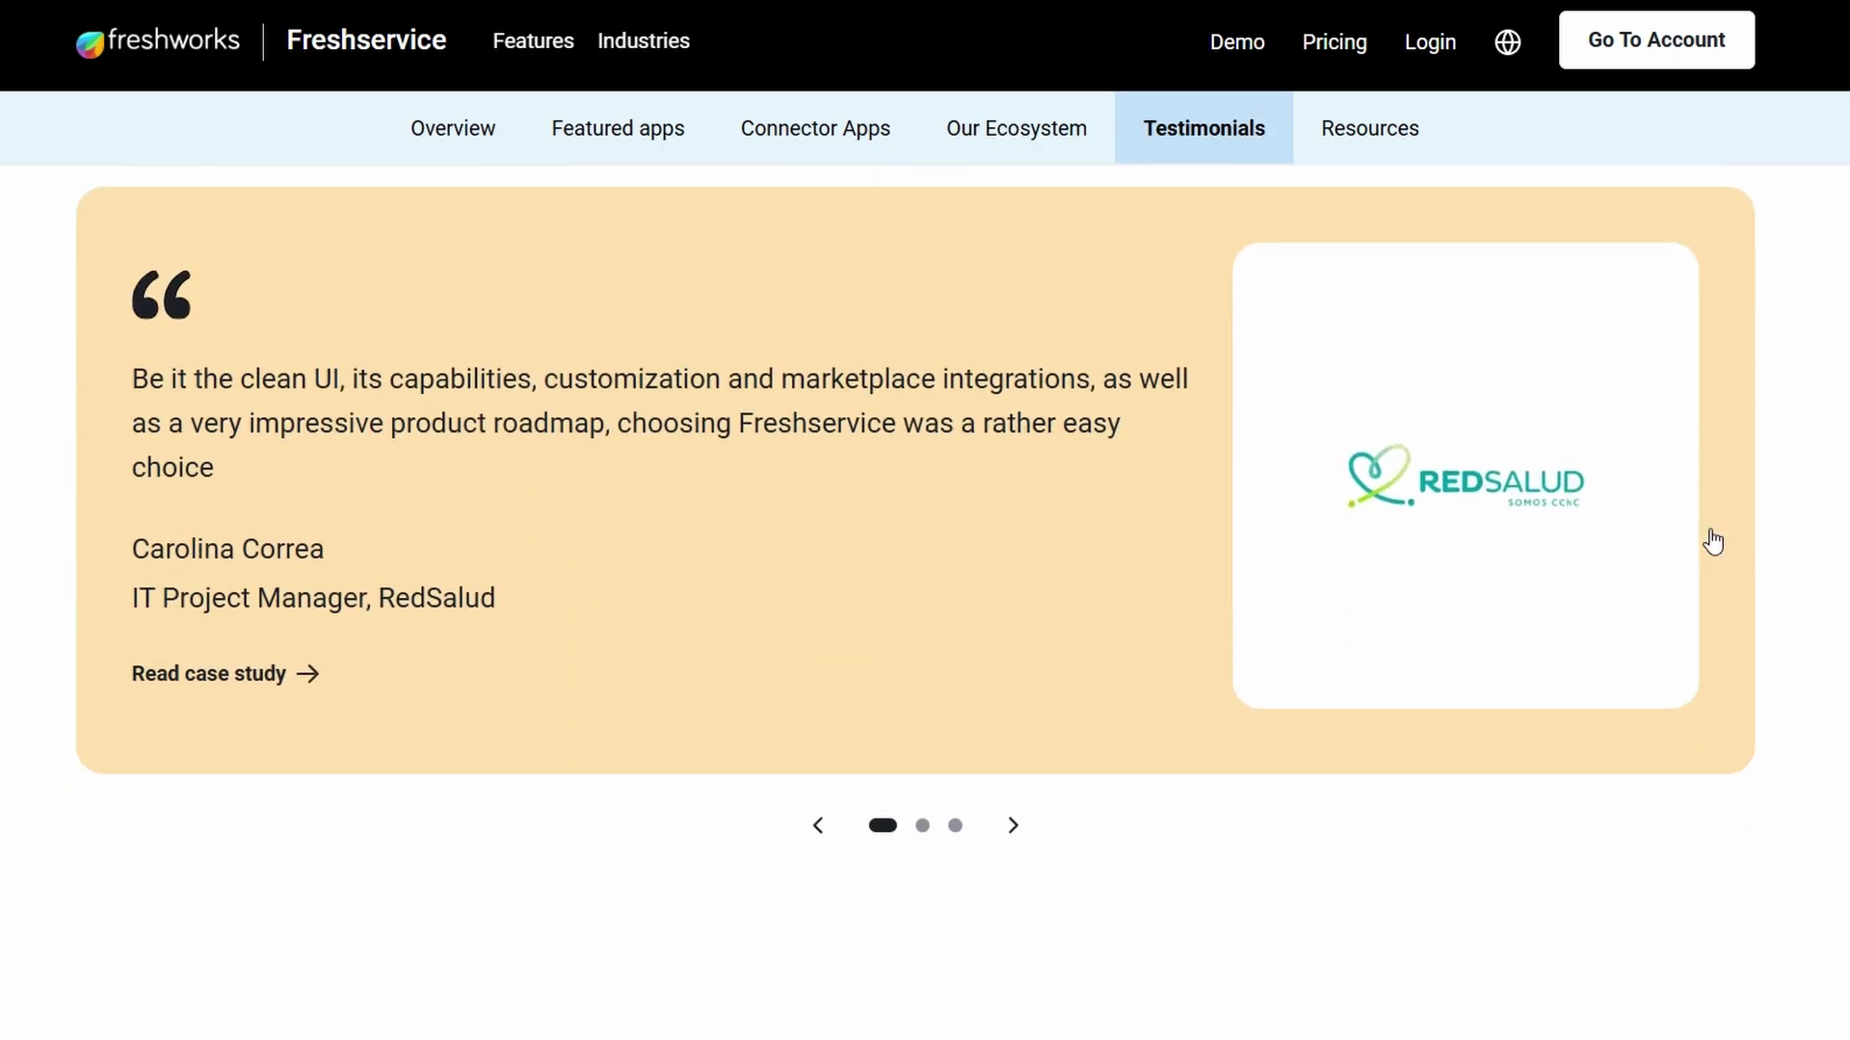
scroll(1713, 540, down, 2)
scroll(1713, 541, down, 3)
scroll(1713, 541, down, 2)
scroll(1713, 541, down, 2)
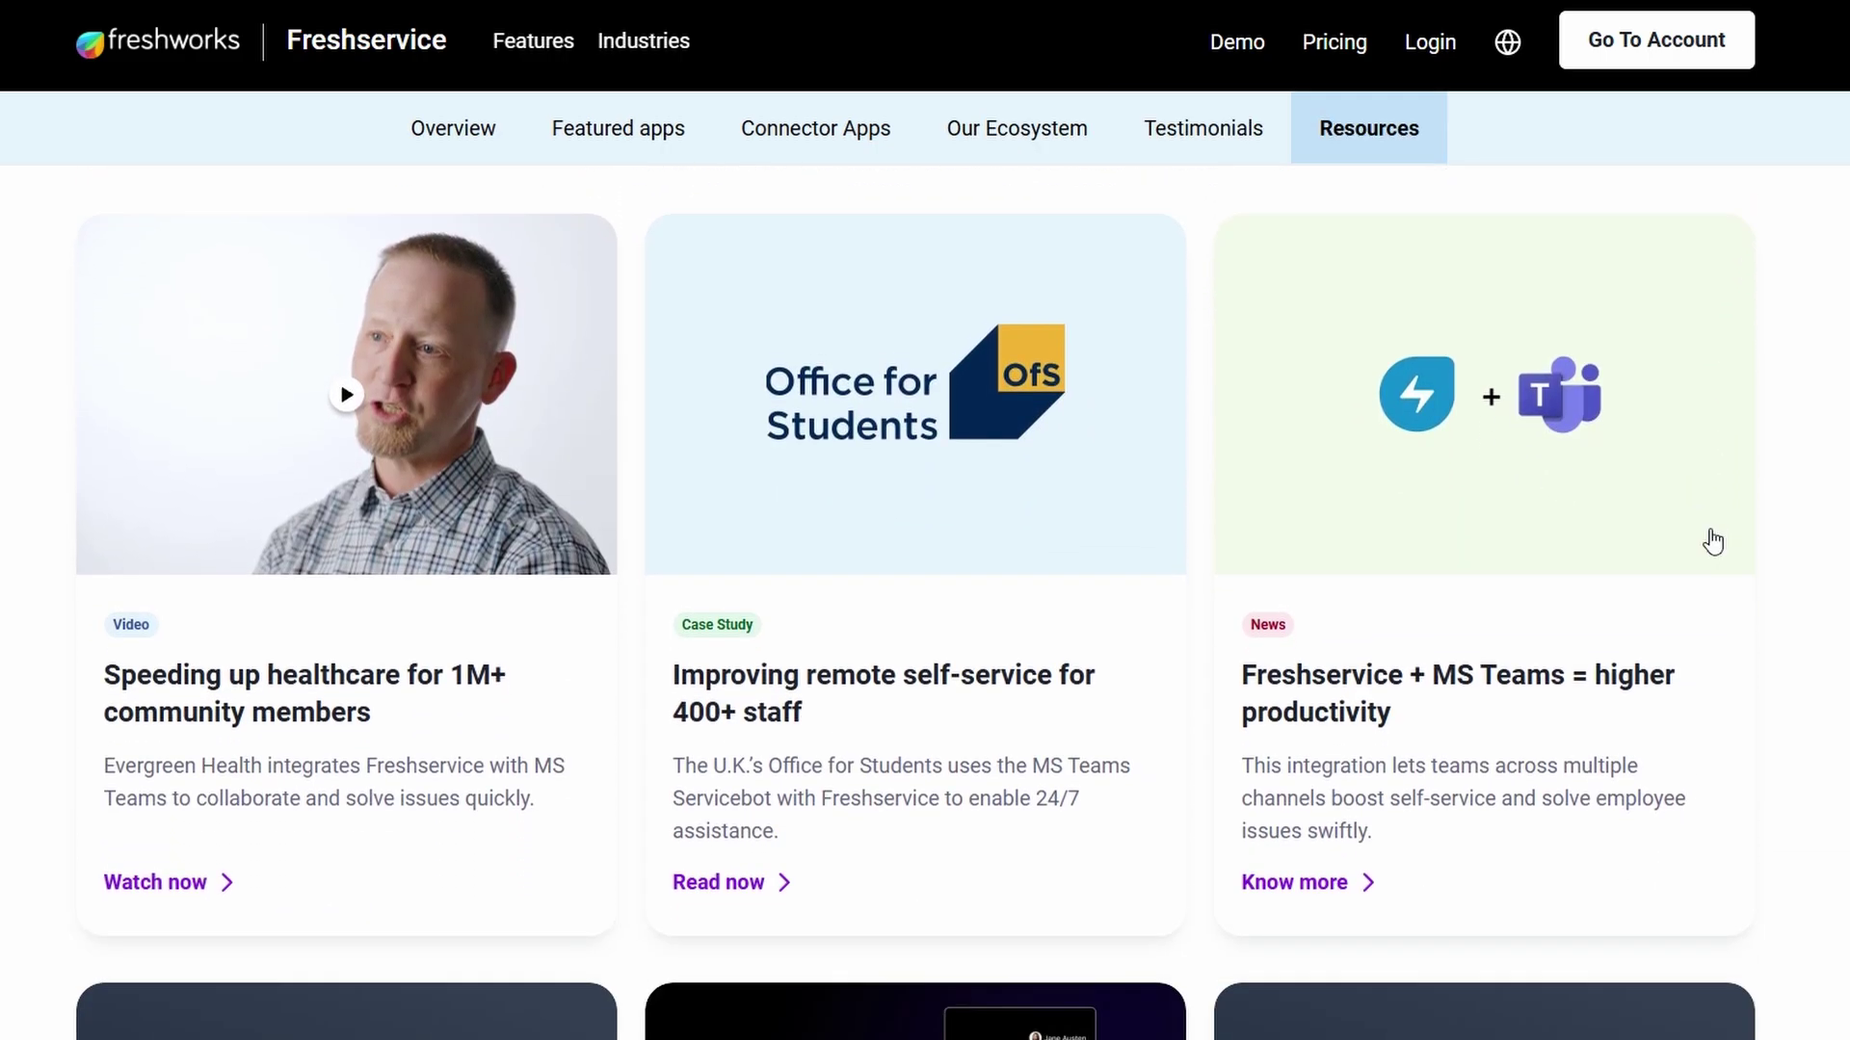
scroll(1713, 541, down, 2)
scroll(1713, 541, down, 3)
scroll(1713, 540, down, 2)
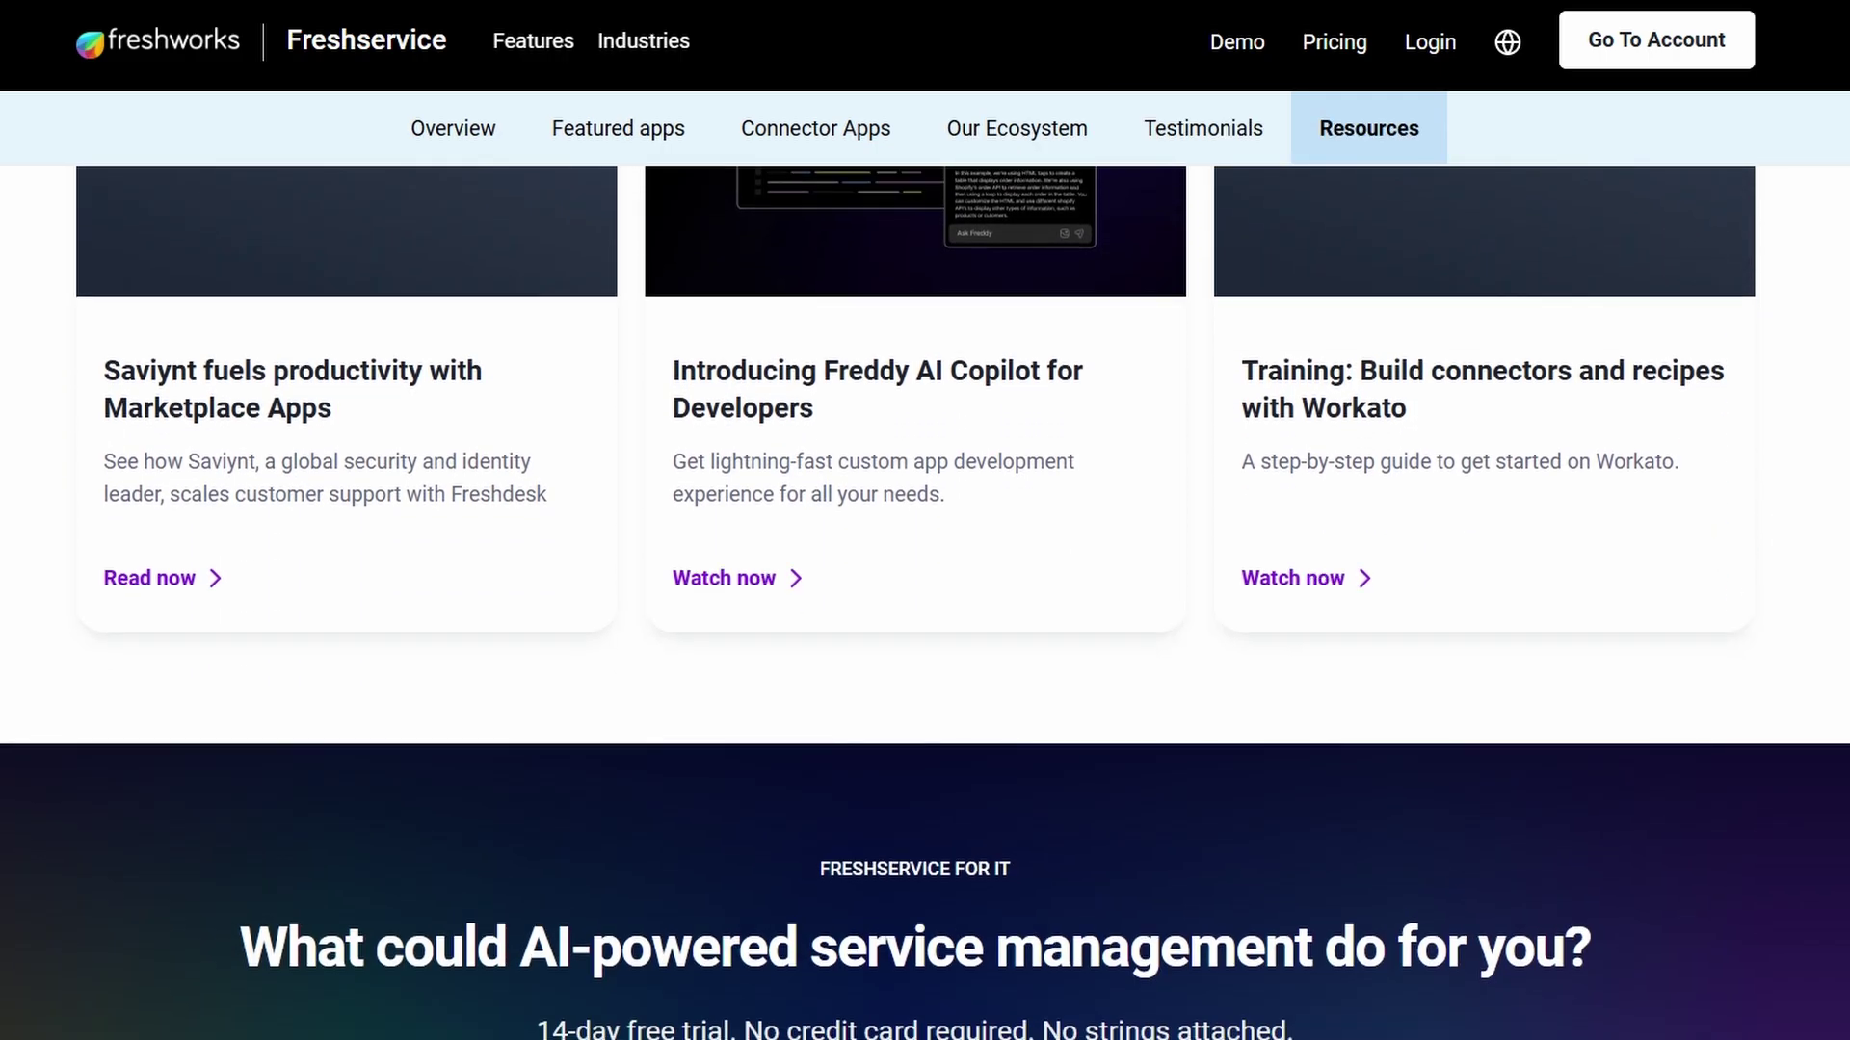
key(Home)
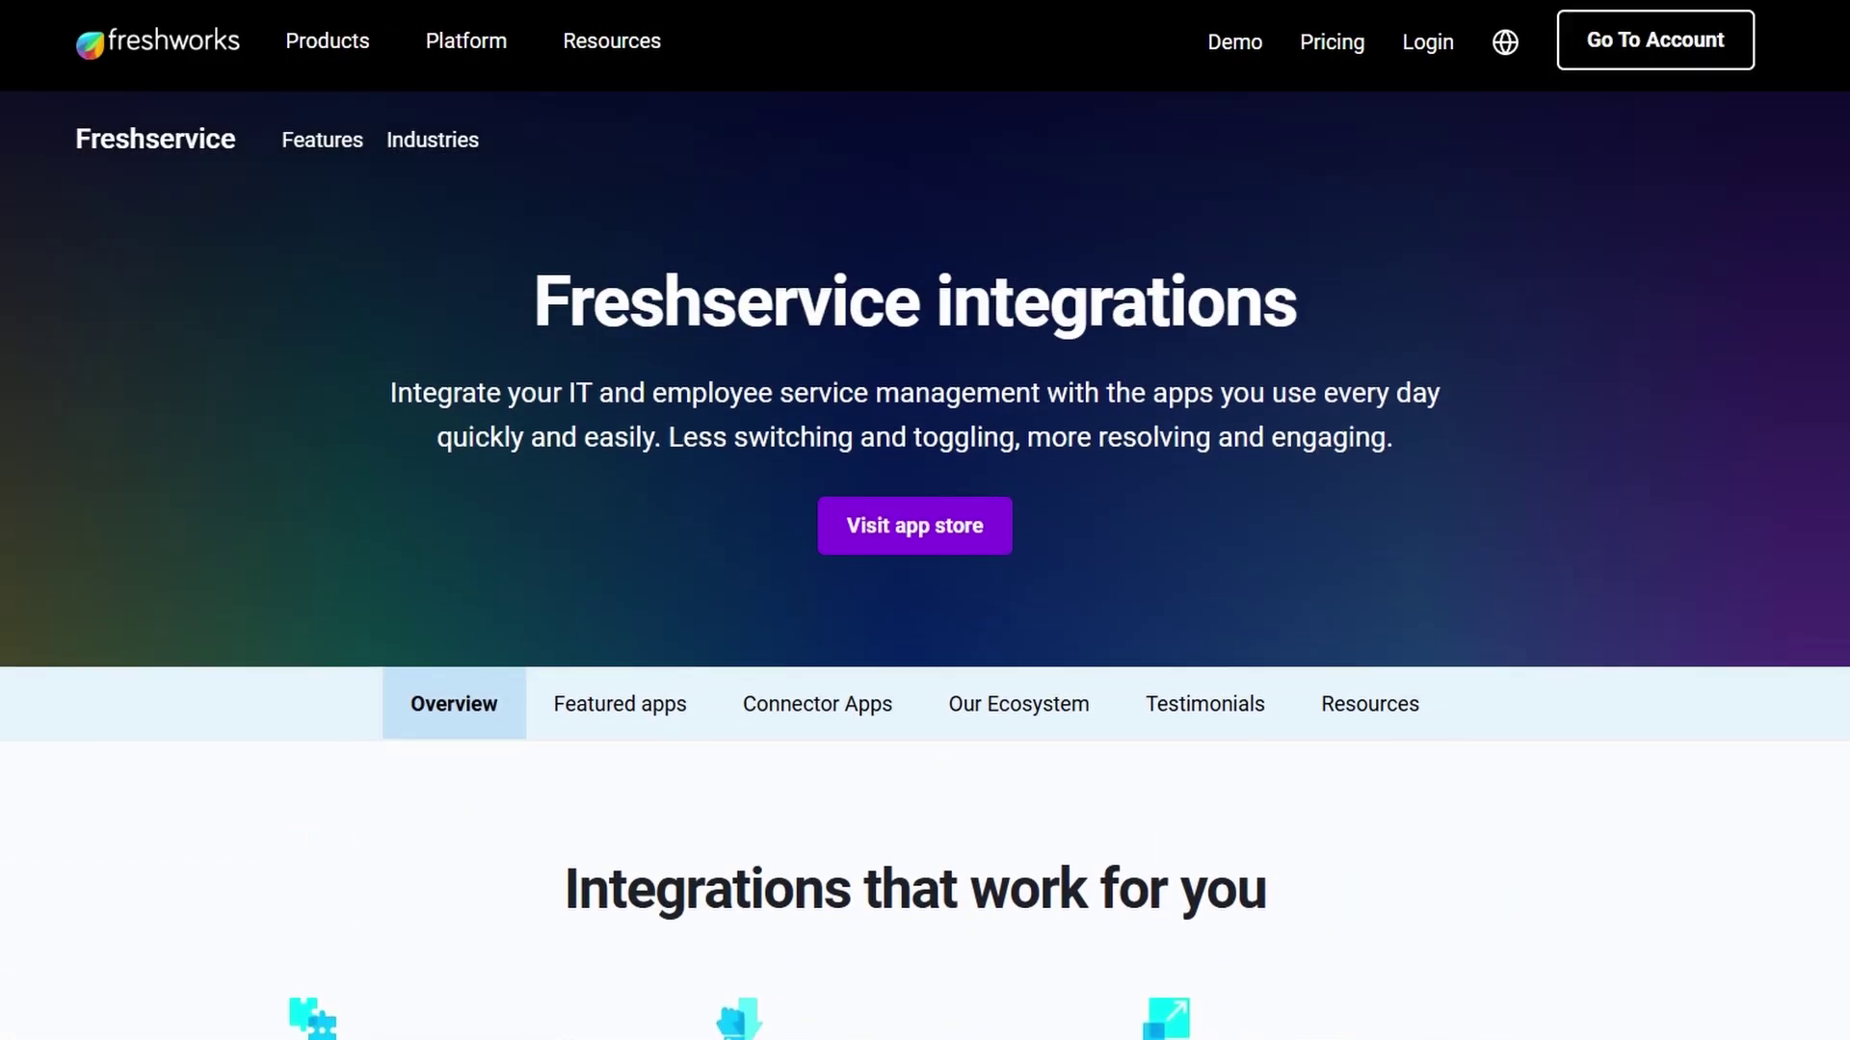